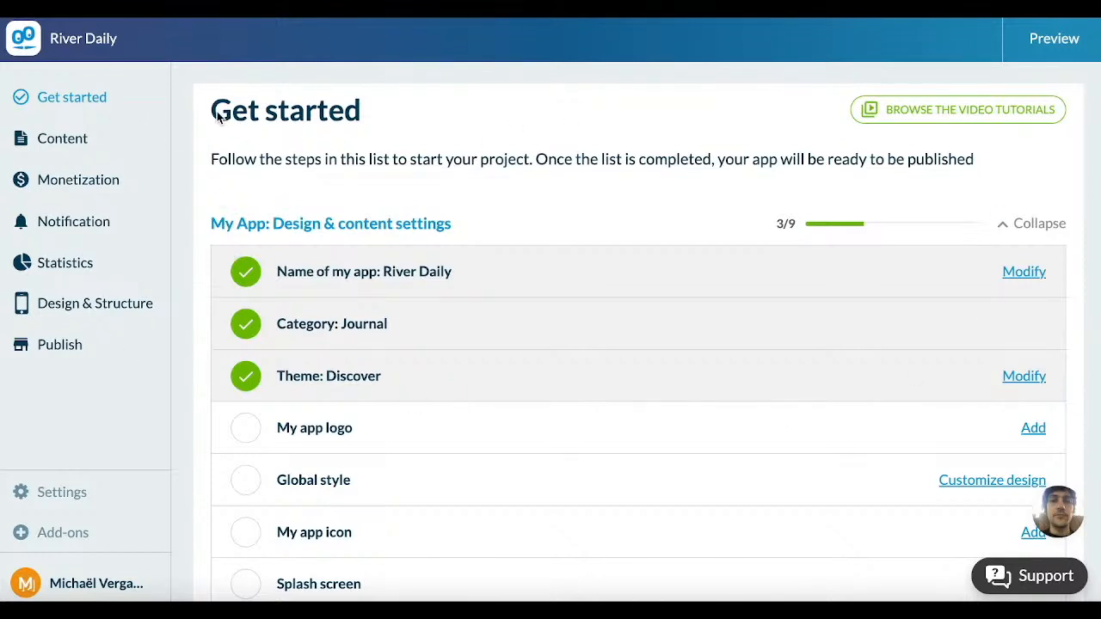
Step: Examine the Get started checklist, including the app name, category and theme entries
left_click_drag(211, 111, 370, 123)
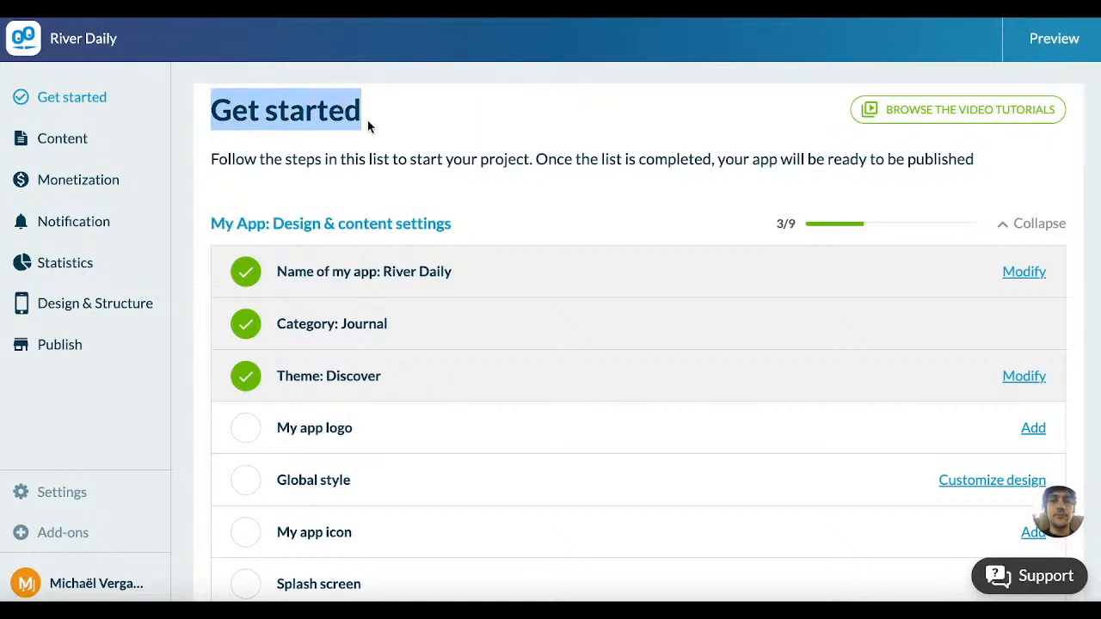
left_click(507, 163)
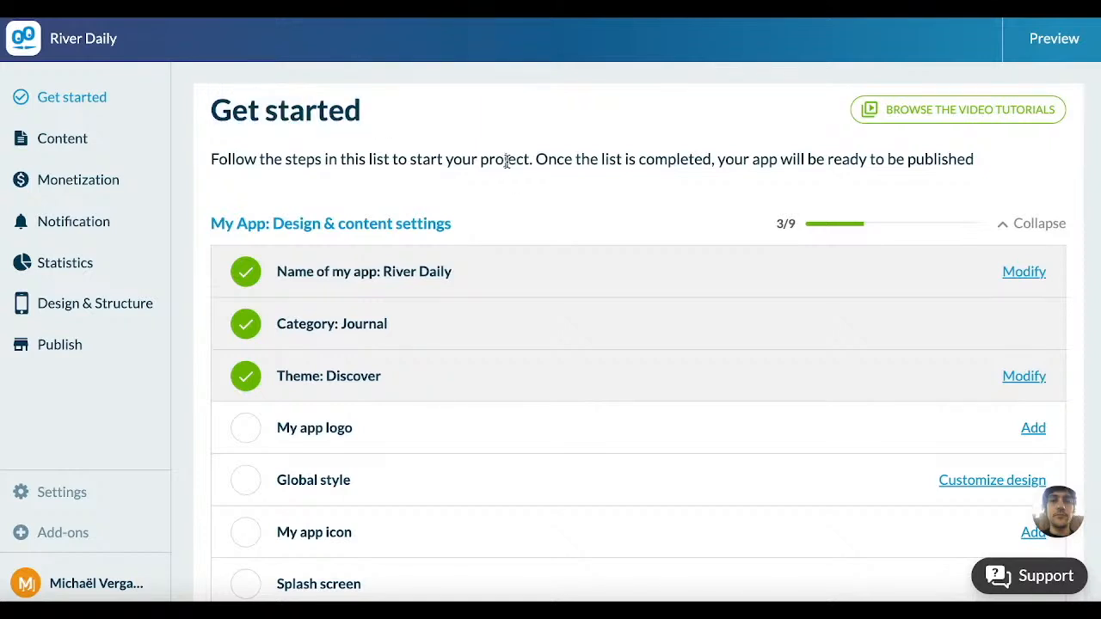
scroll(506, 162, "down", 5)
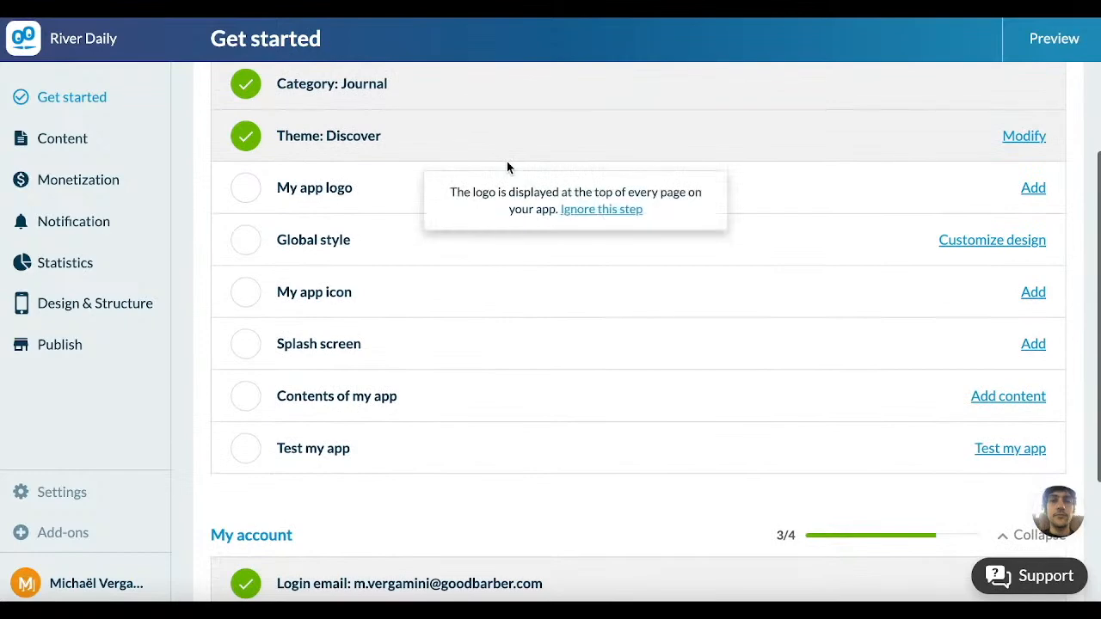
scroll(506, 164, "down", 1)
scroll(507, 163, "up", 5)
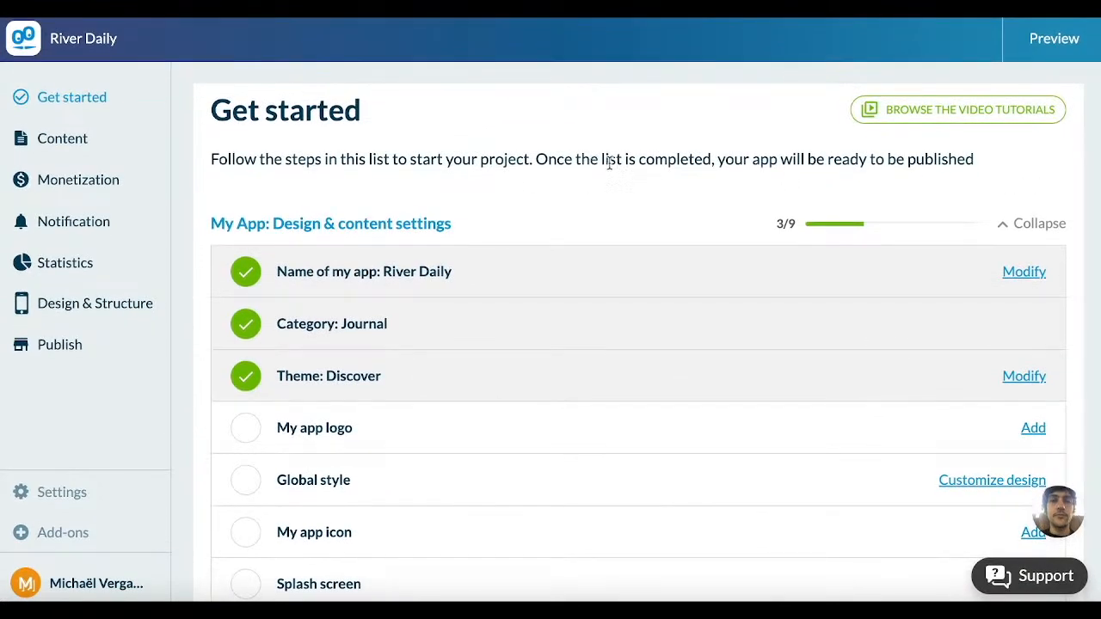
left_click_drag(800, 161, 976, 165)
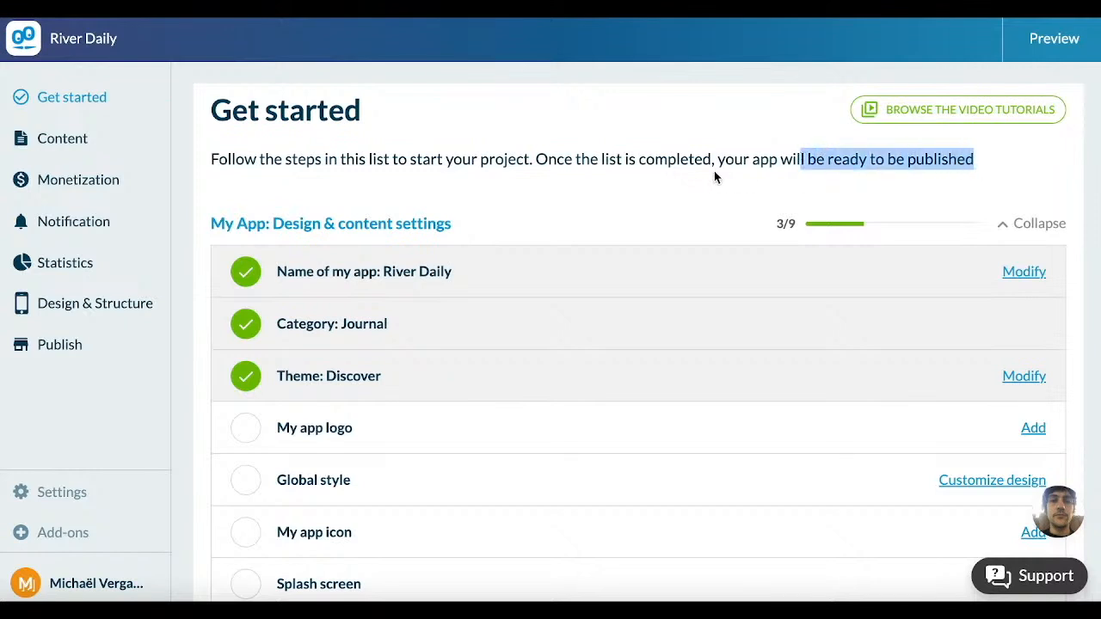
left_click(685, 184)
mouse_move(381, 255)
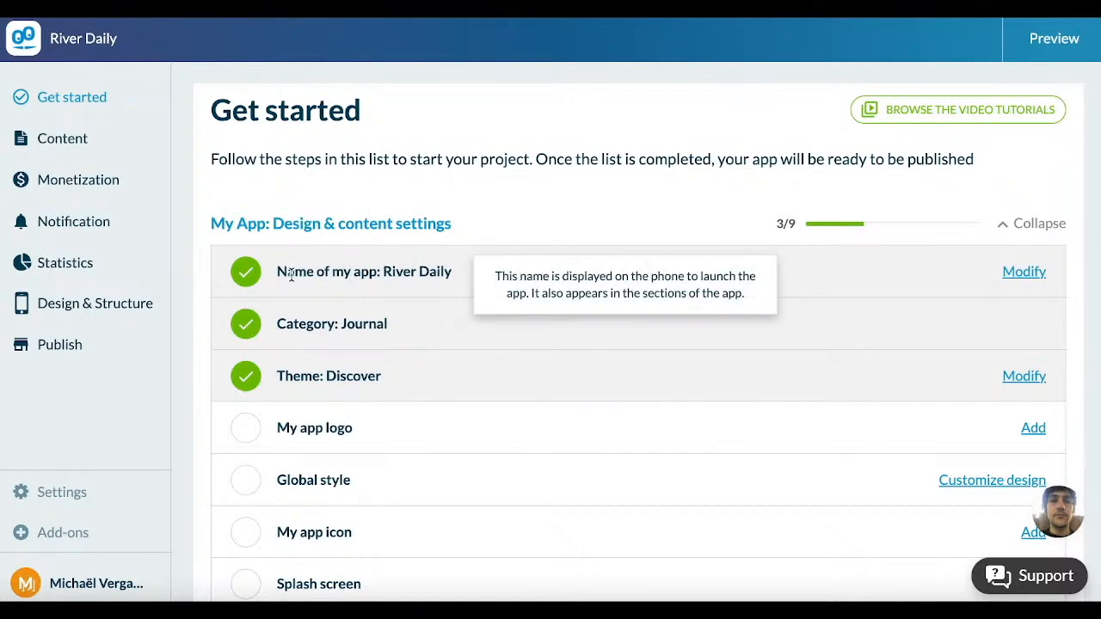
left_click_drag(276, 271, 419, 274)
left_click_drag(286, 324, 383, 323)
left_click_drag(277, 376, 358, 376)
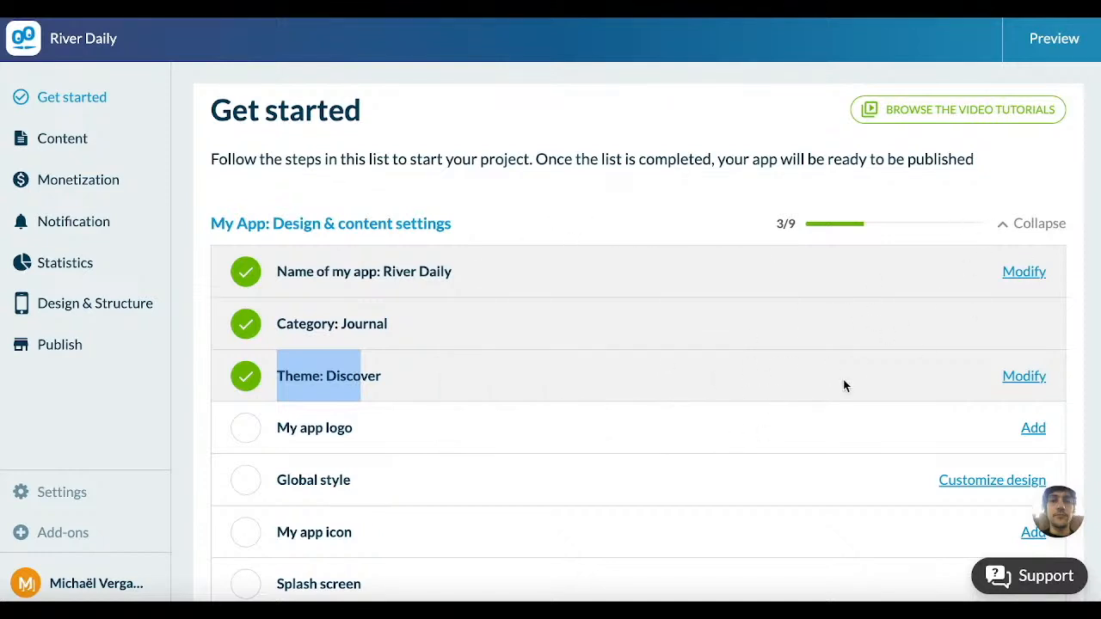
Step: Browse the theme library and open a live preview of the Landxcape theme
left_click(1022, 378)
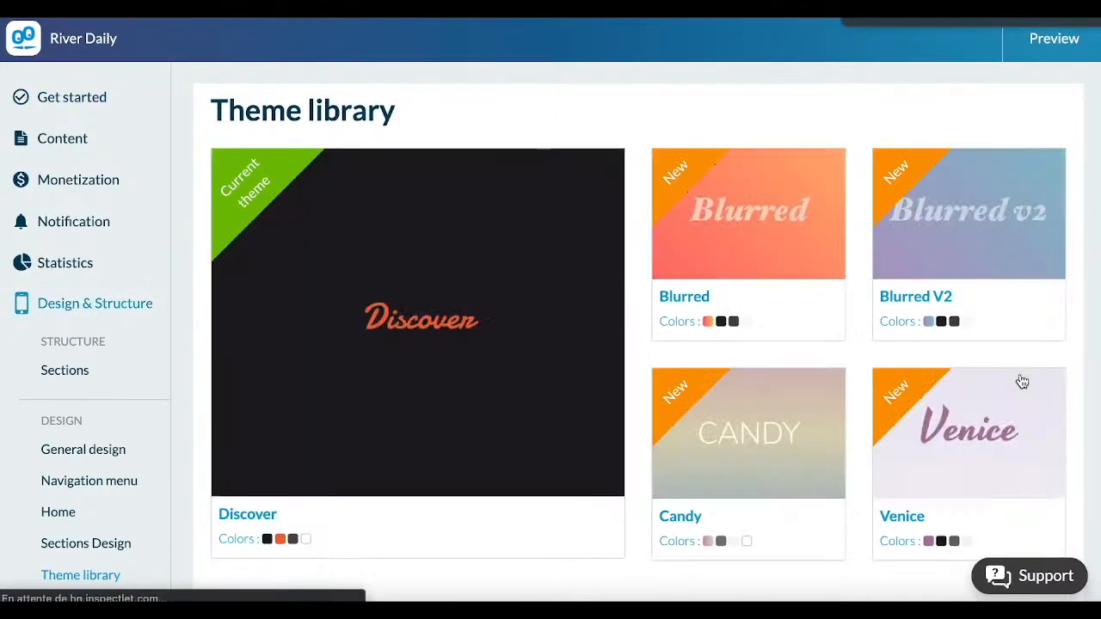
scroll(610, 427, "down", 5)
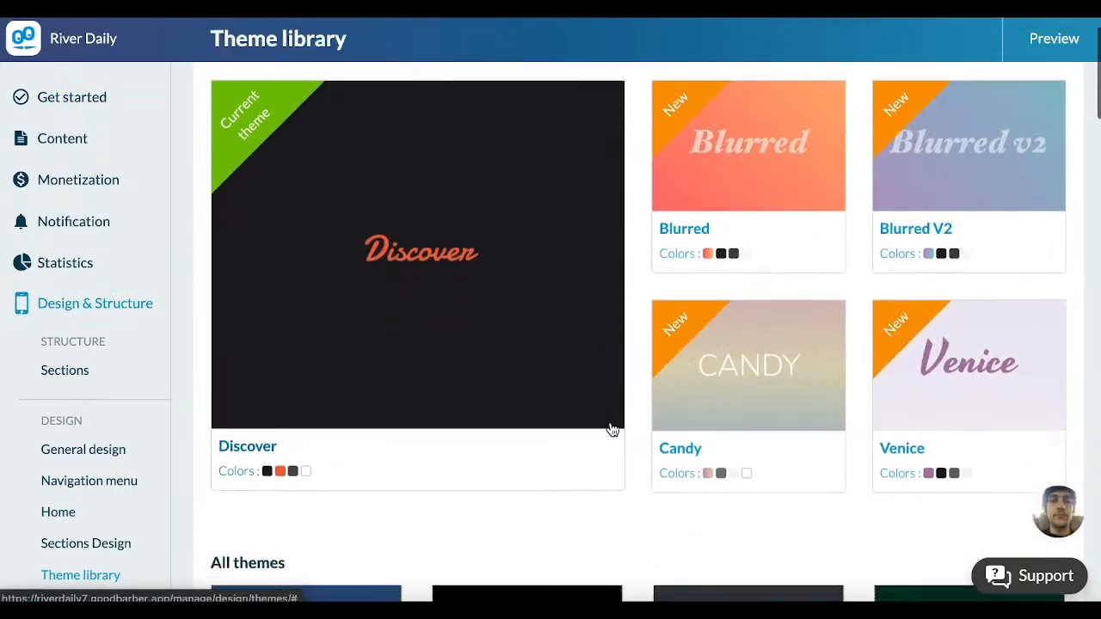
scroll(612, 429, "down", 8)
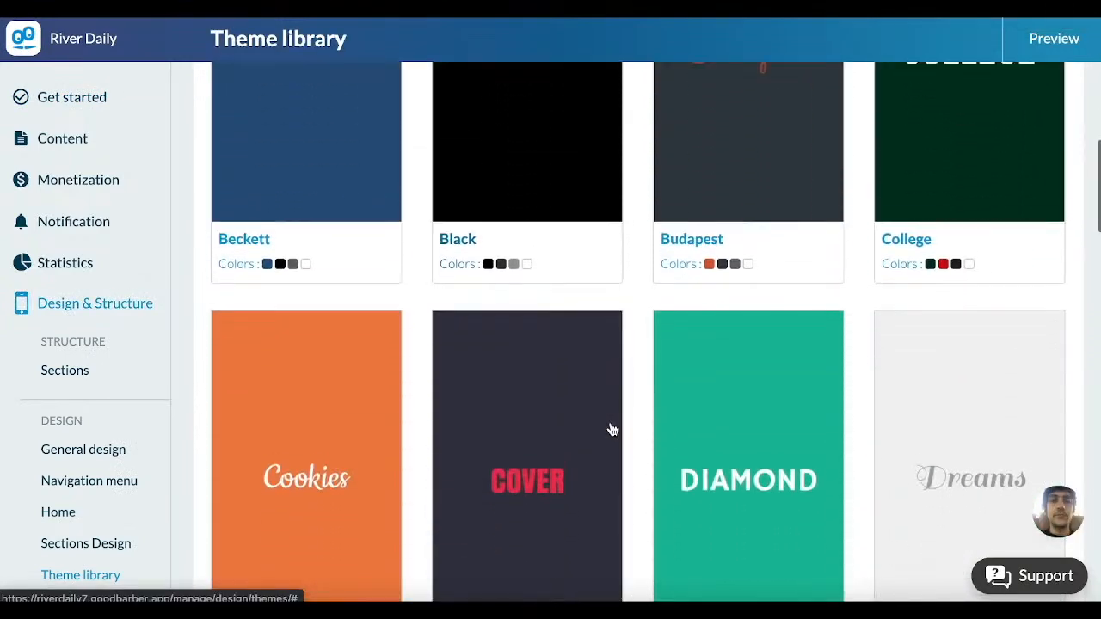
scroll(611, 429, "down", 5)
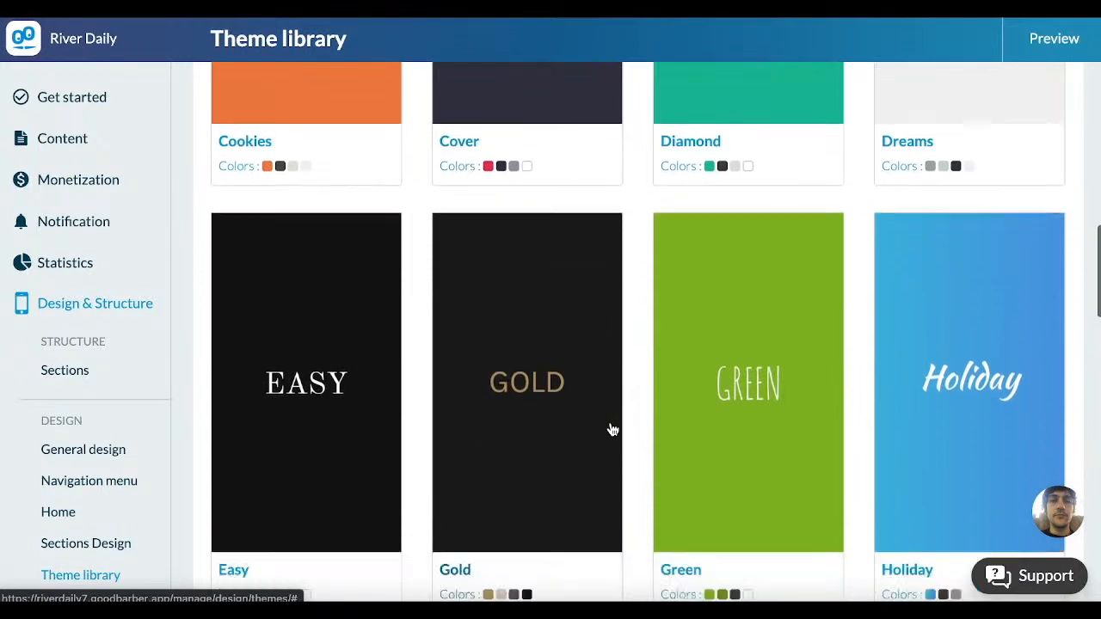
scroll(612, 429, "down", 3)
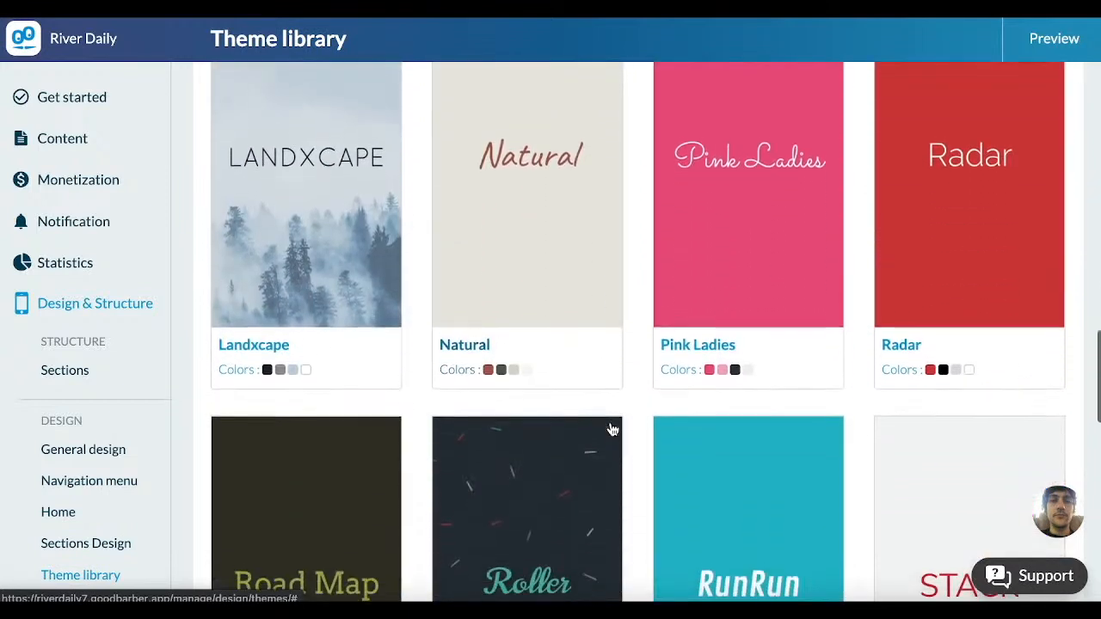
scroll(572, 210, "up", 2)
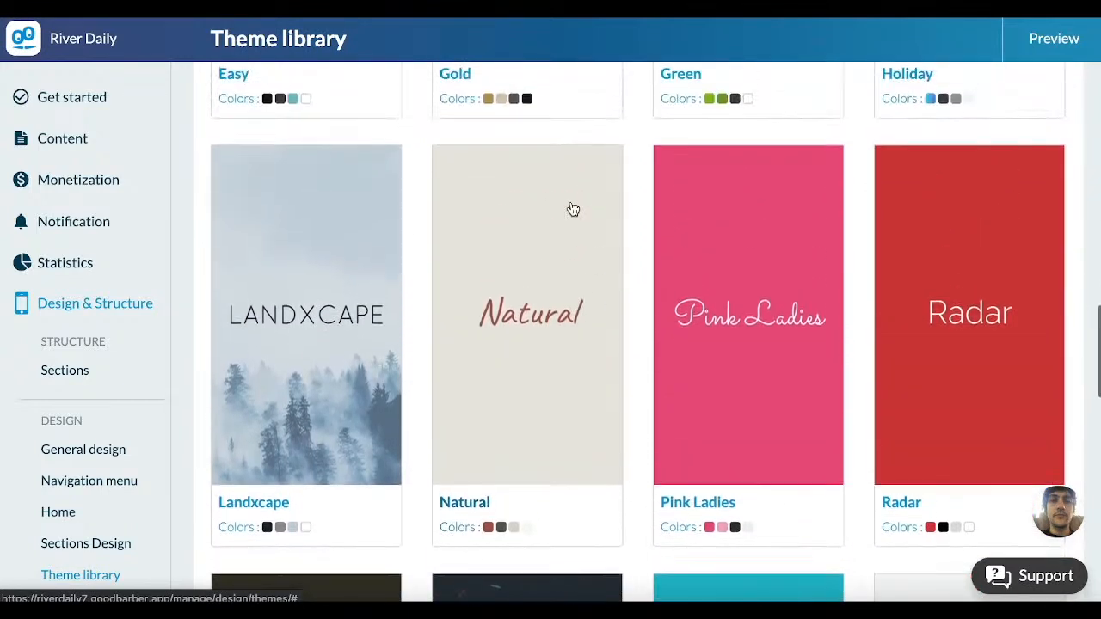
left_click(287, 372)
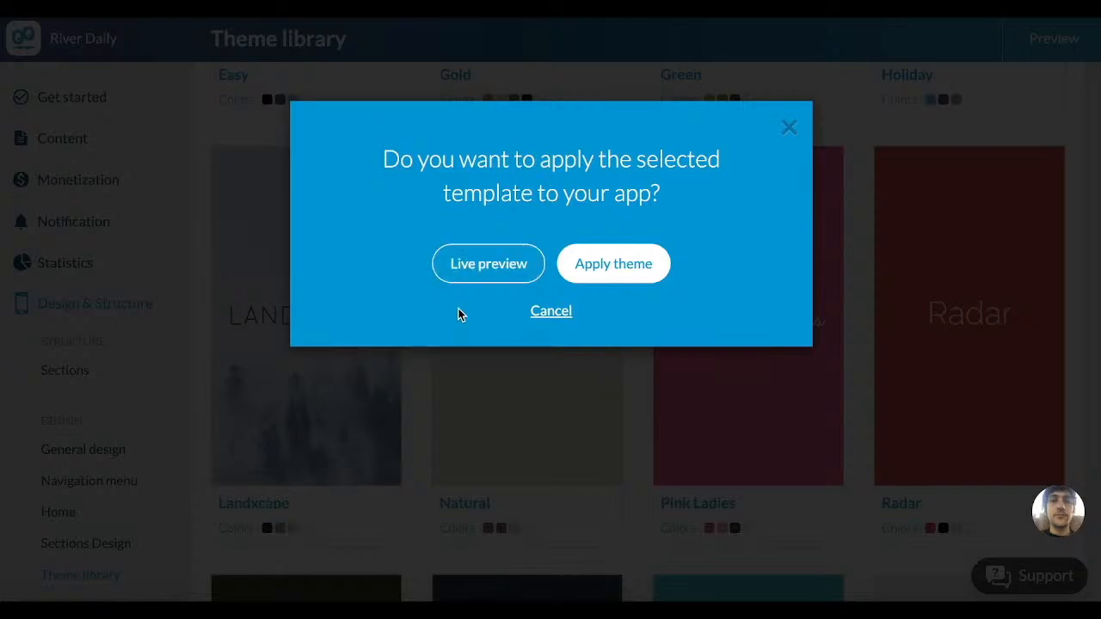
left_click(479, 273)
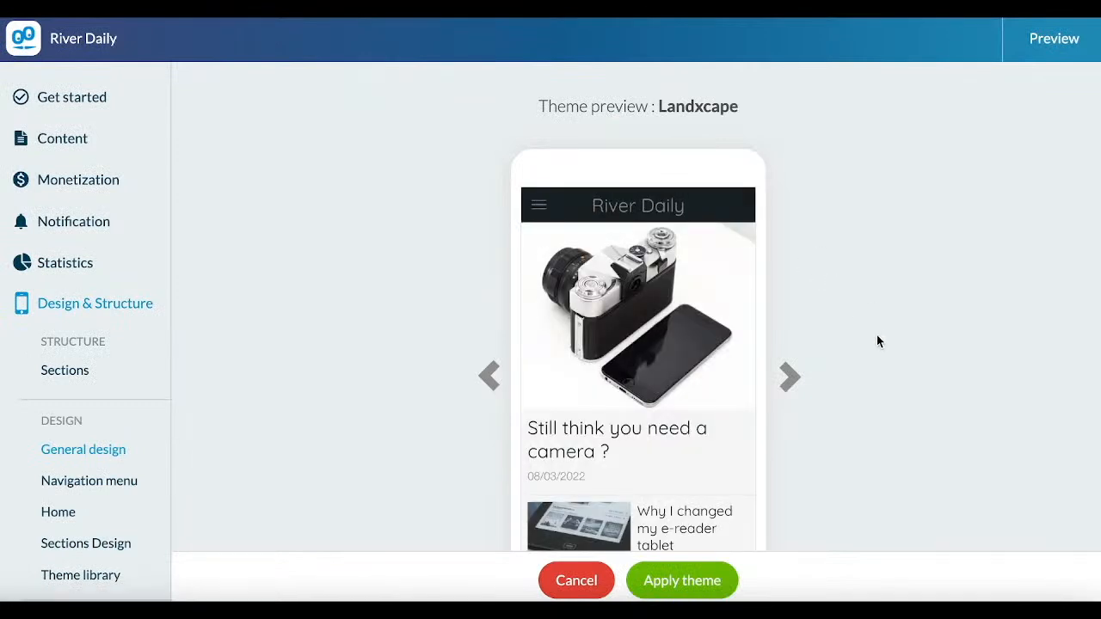
Step: Examine the Landxcape theme preview, including its navigation menu and the text of the "Still think you need a camera ?" article
scroll(876, 336, "down", 2)
scroll(876, 342, "up", 1)
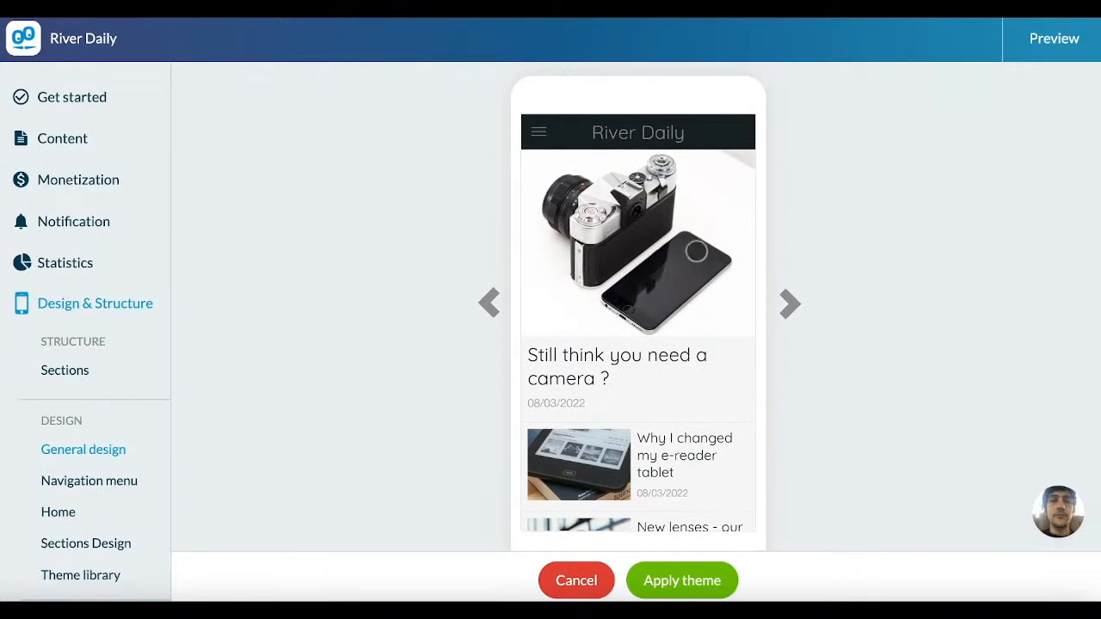
left_click(538, 131)
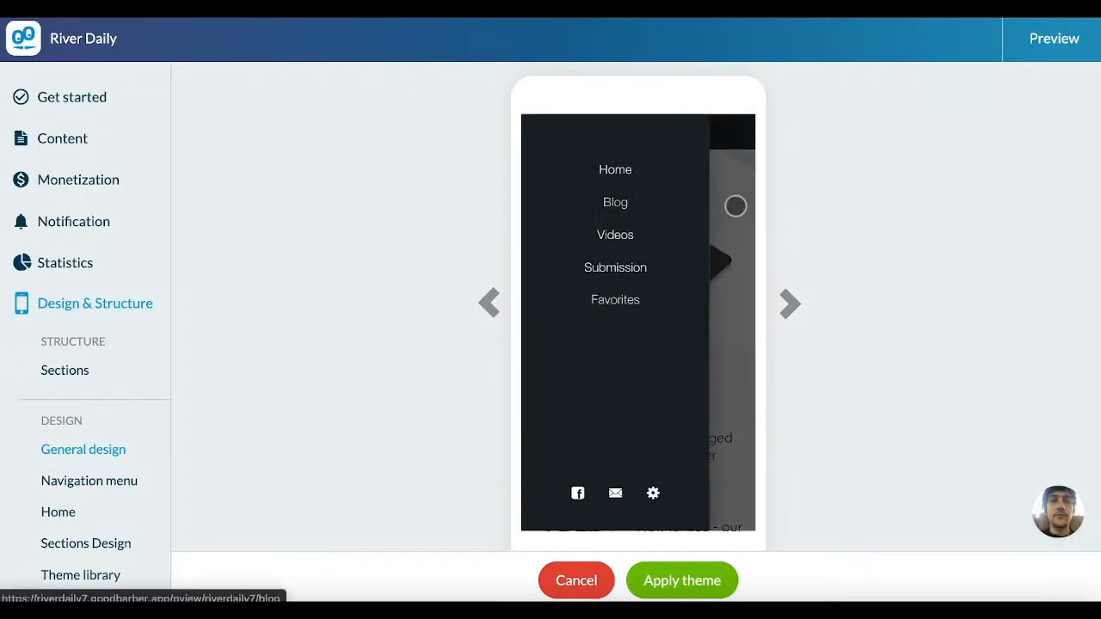
left_click(719, 285)
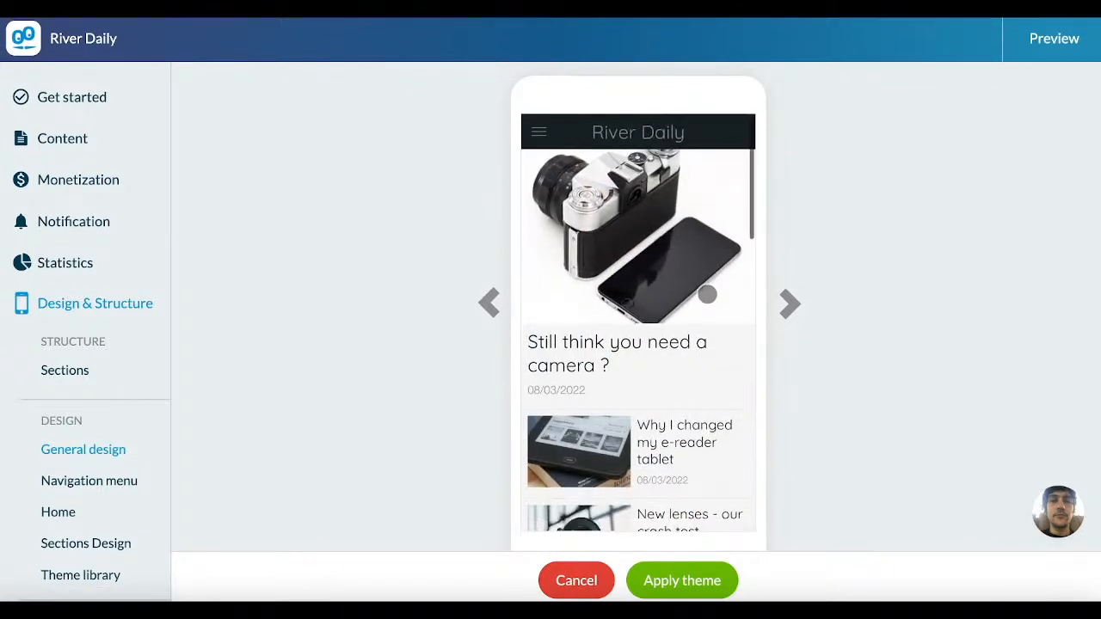
left_click(707, 294)
scroll(707, 294, "down", 6)
scroll(706, 294, "down", 7)
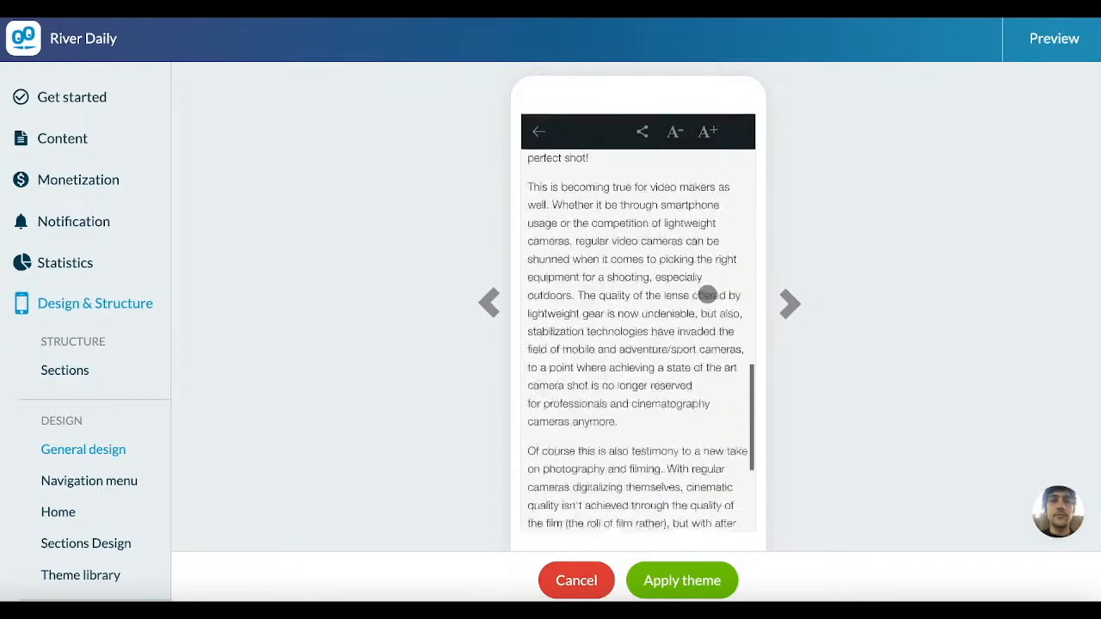
scroll(707, 294, "up", 6)
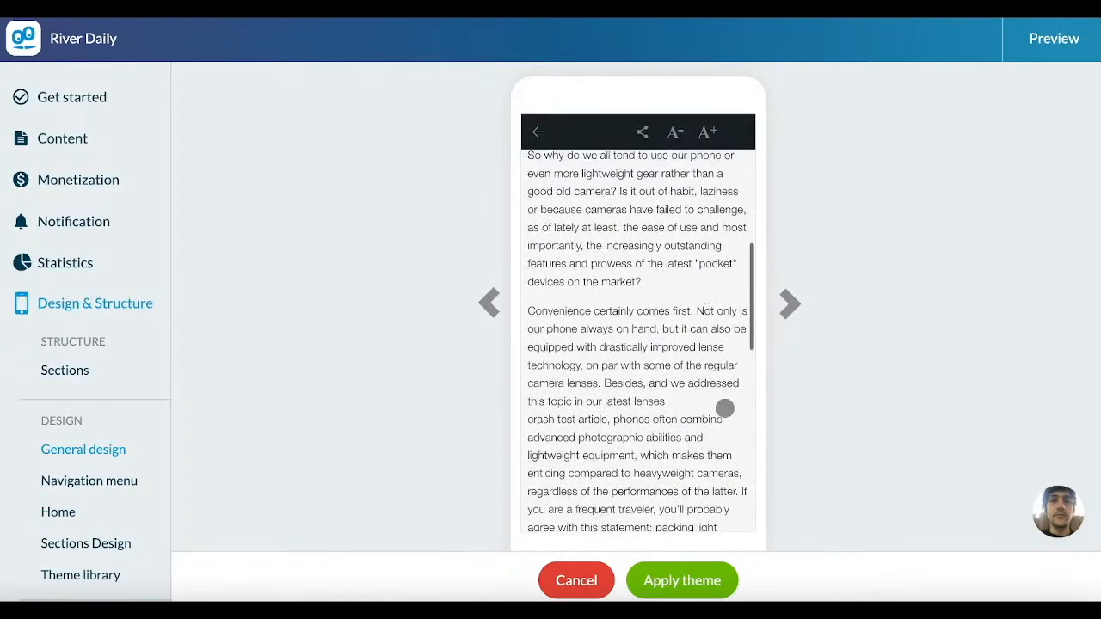
Step: Apply the Landxcape theme to the app and check the theme entry in the Get started checklist
left_click(693, 582)
left_click(637, 308)
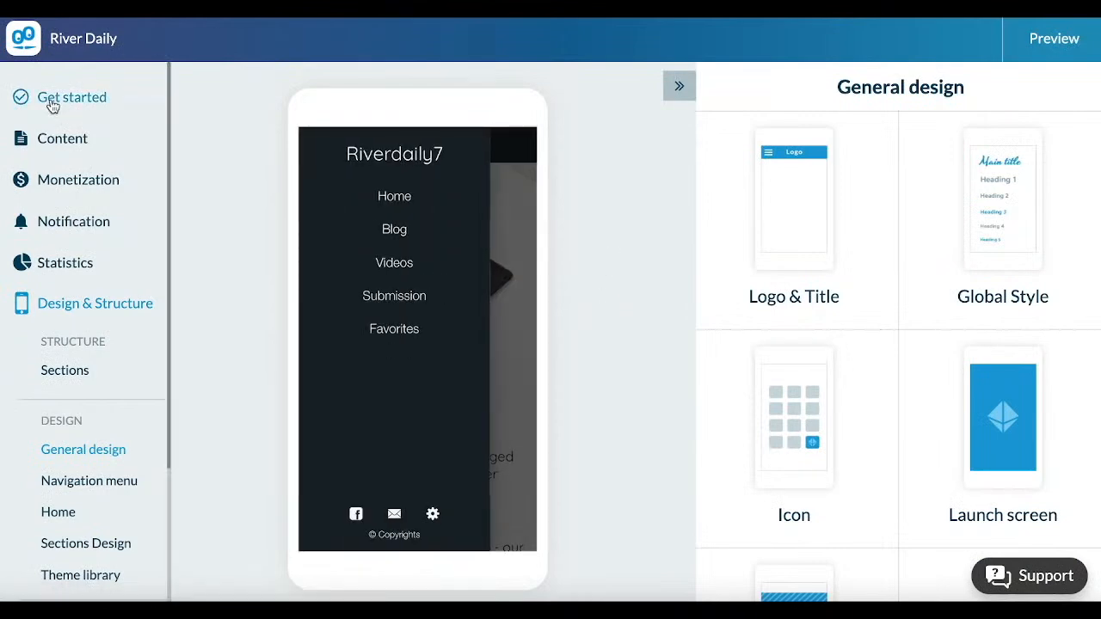
left_click(52, 101)
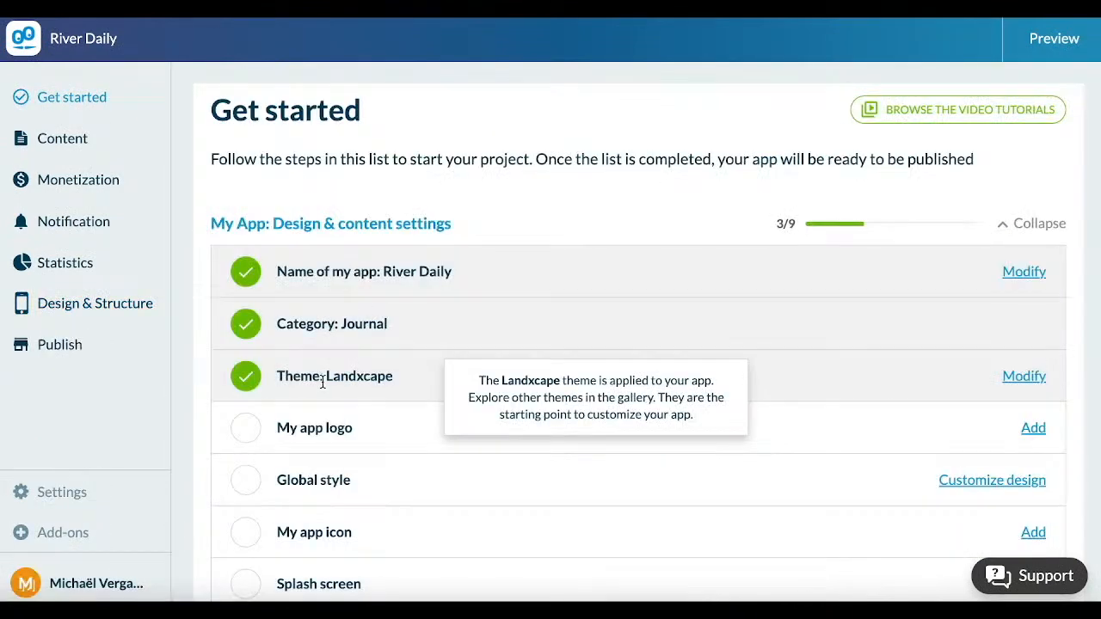
left_click_drag(300, 379, 402, 378)
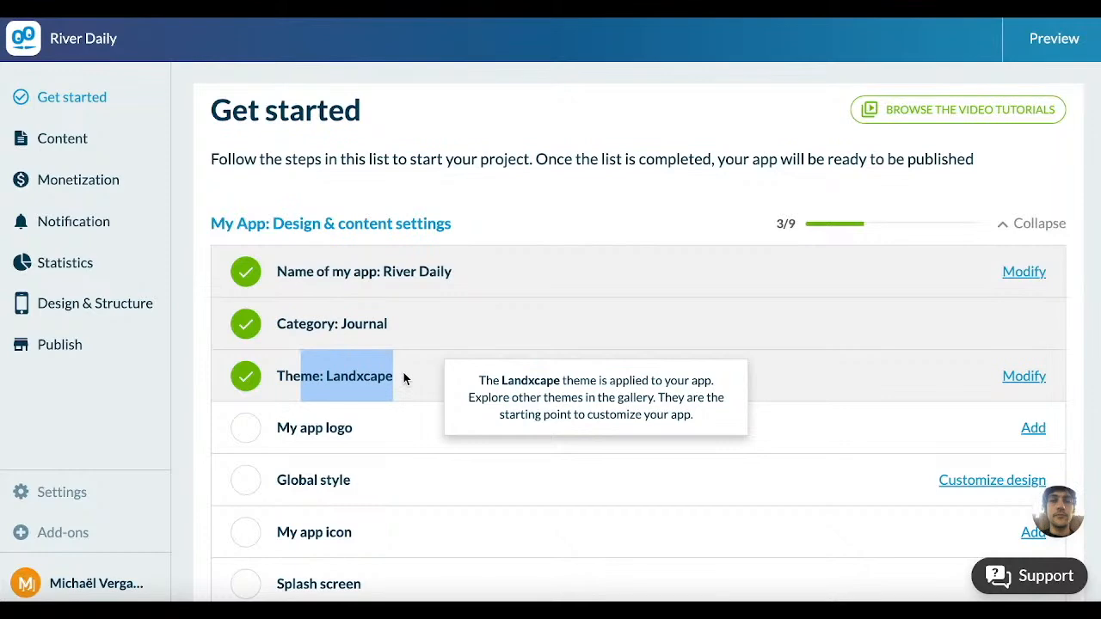
Step: Upload Wrong Logo.png as the app logo from the Get started checklist
scroll(404, 379, "down", 3)
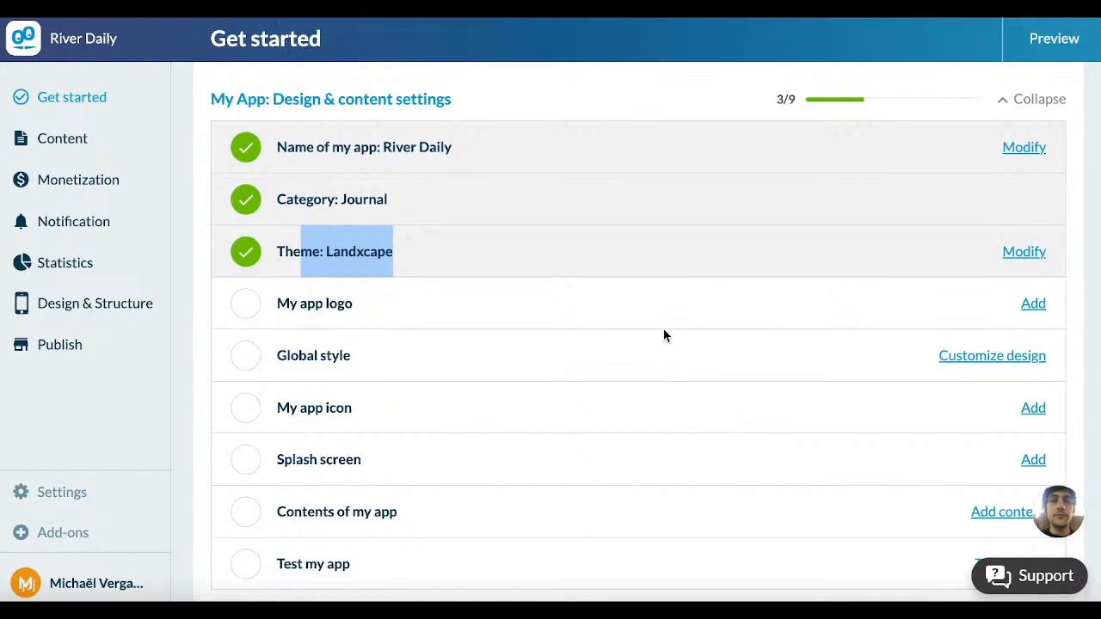
scroll(663, 329, "up", 3)
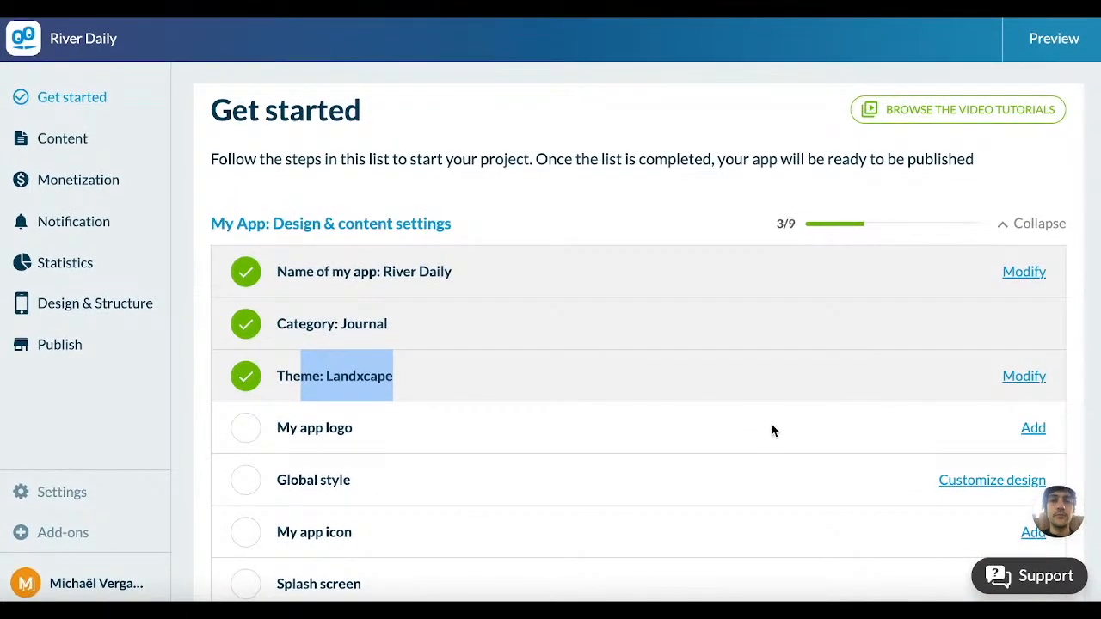
left_click(1032, 428)
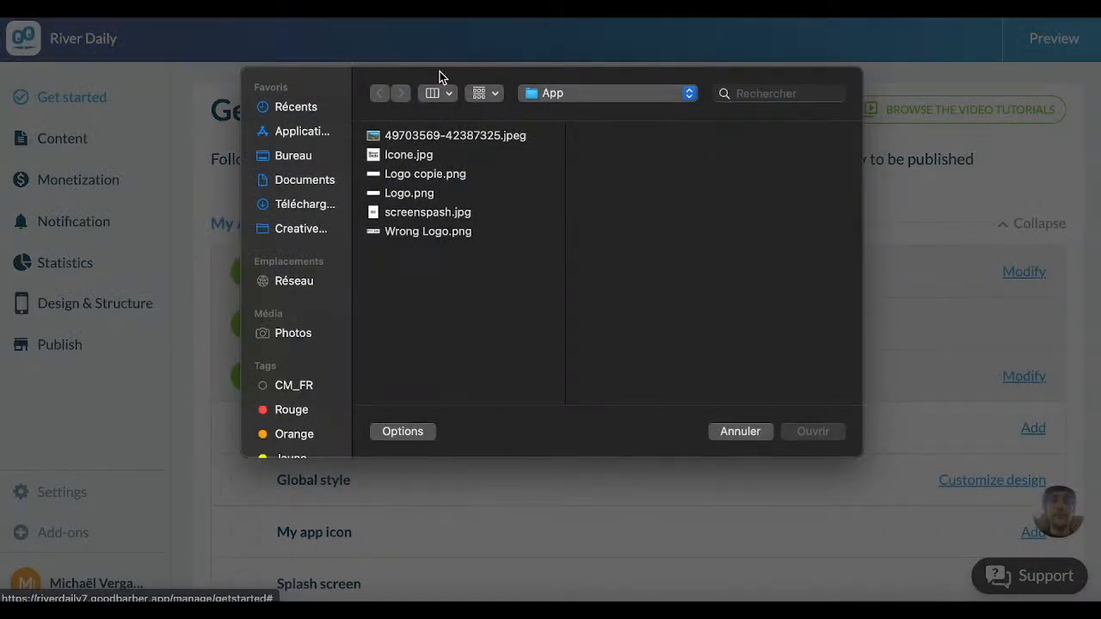
left_click(414, 231)
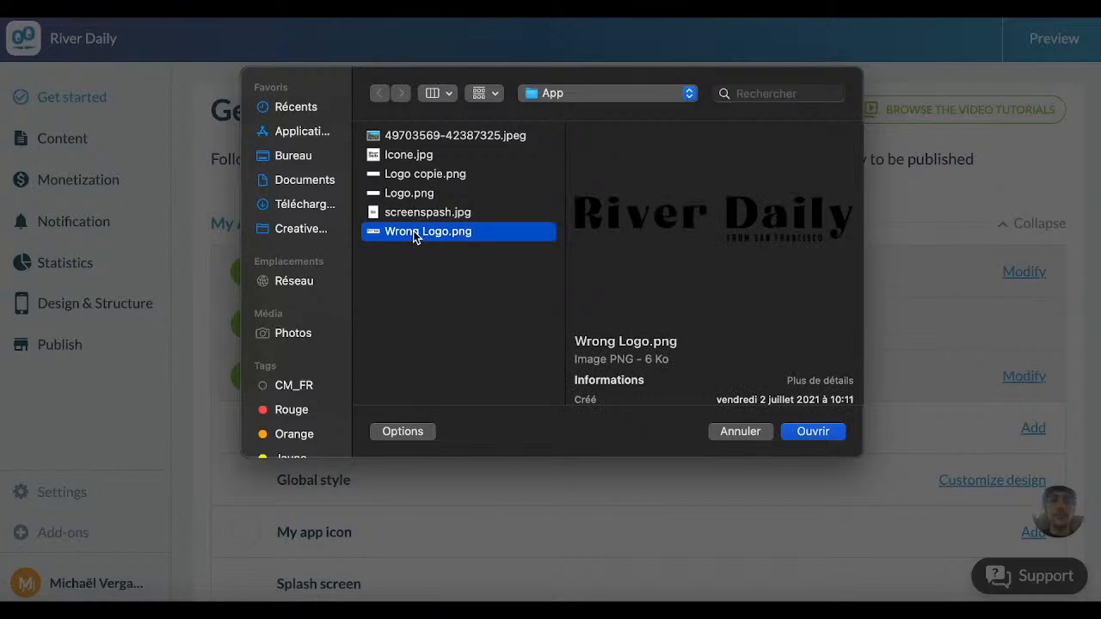
key("Return")
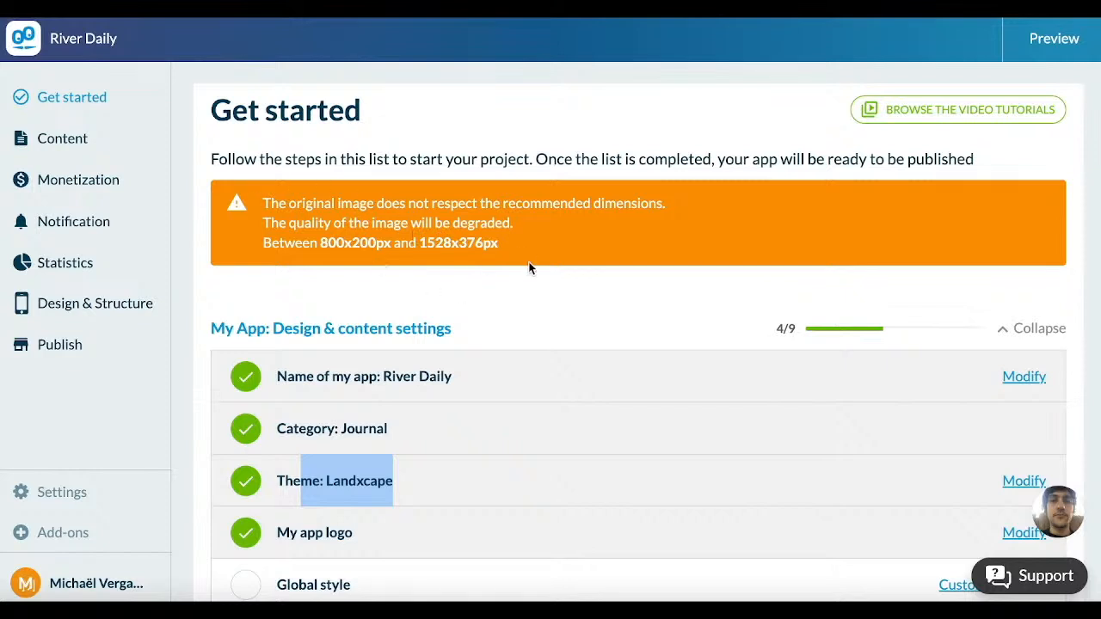
Step: Delete the uploaded logo in the Logo & Title settings and replace it with Logo.png
scroll(529, 268, "down", 1)
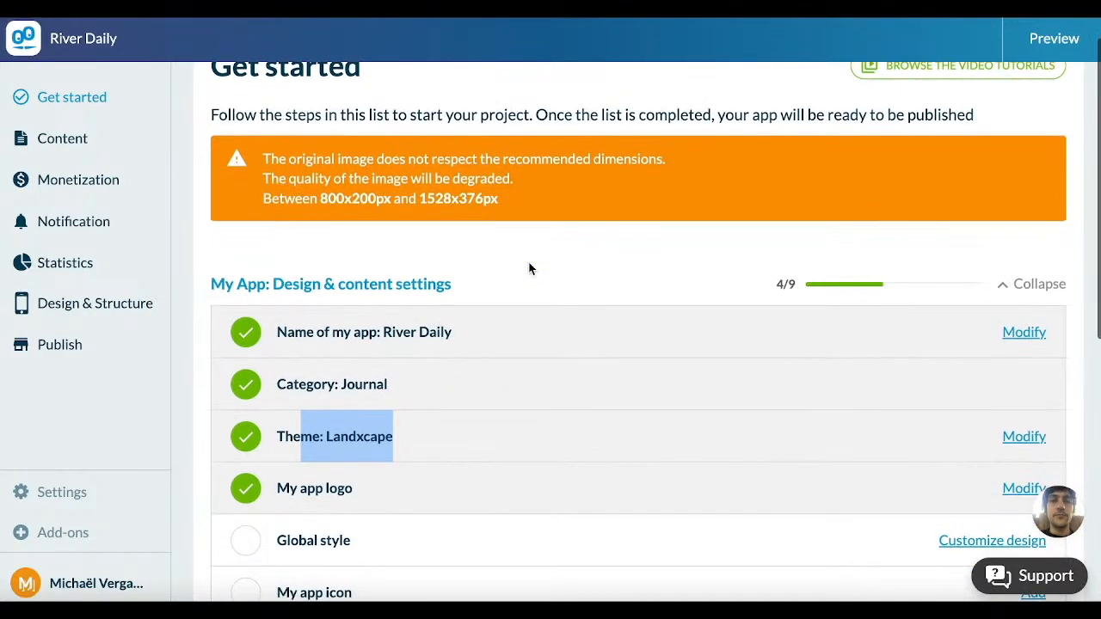
mouse_move(387, 435)
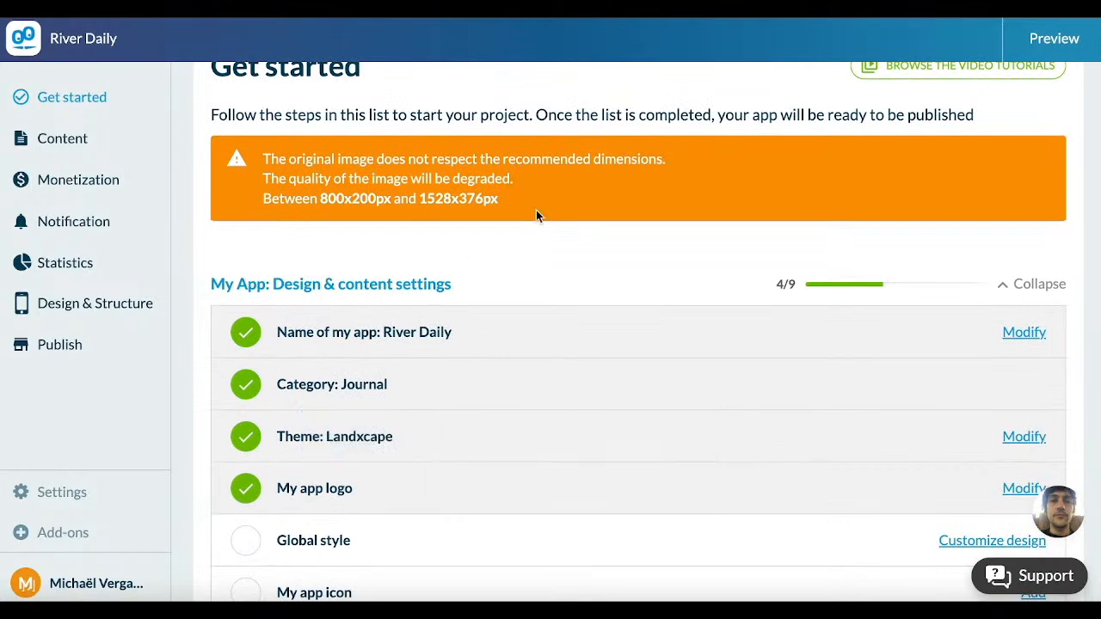
scroll(526, 226, "down", 1)
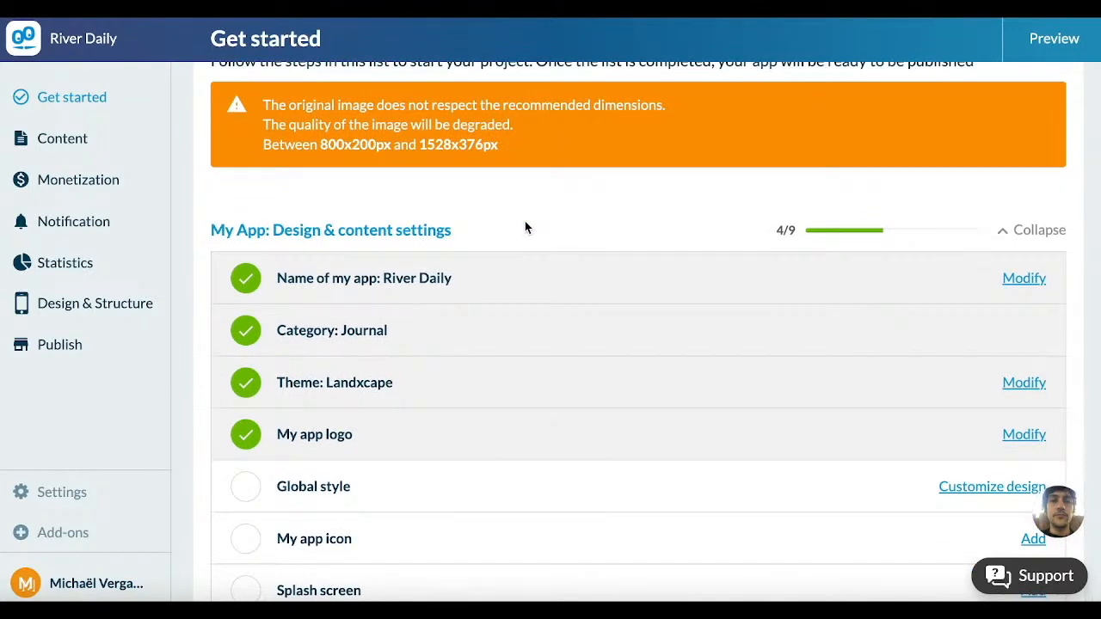
scroll(525, 208, "down", 1)
scroll(525, 208, "up", 1)
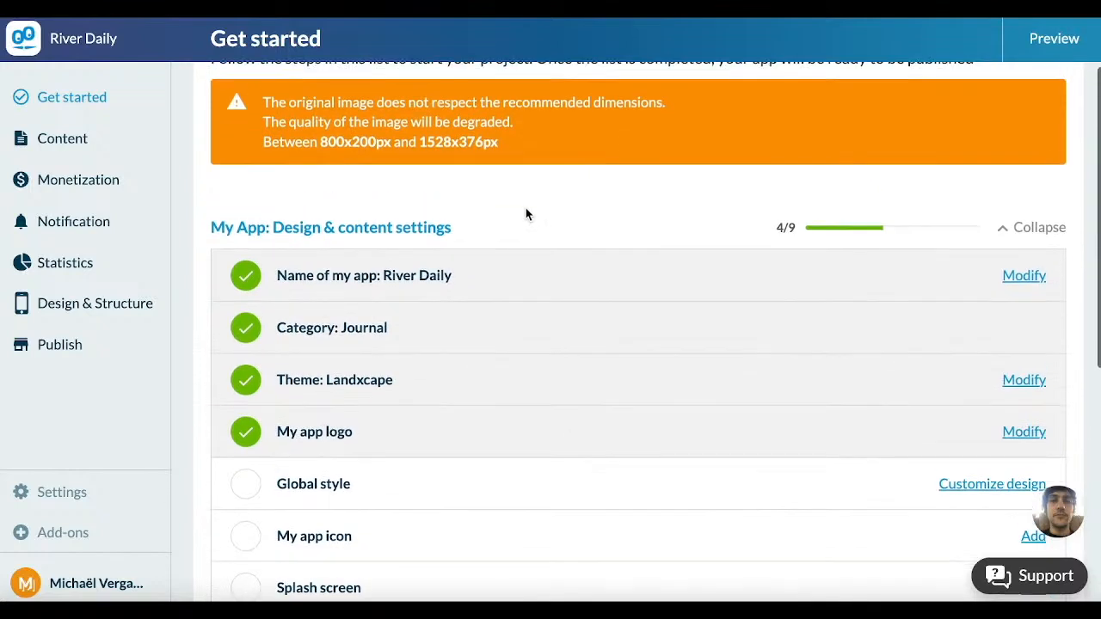
left_click(1017, 432)
scroll(1018, 435, "down", 1)
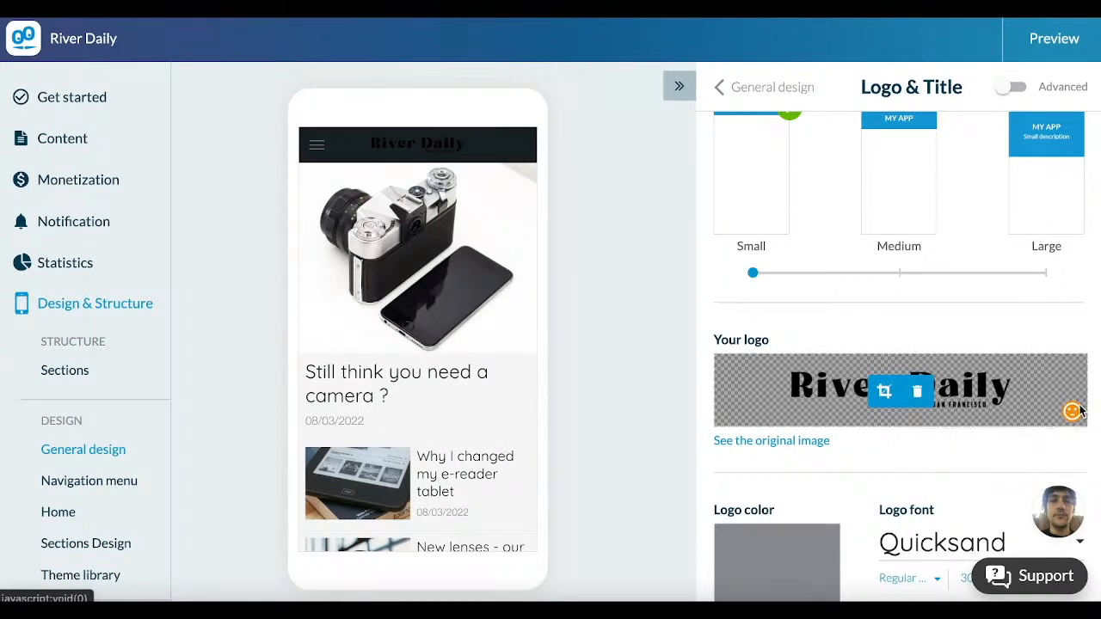
left_click(919, 392)
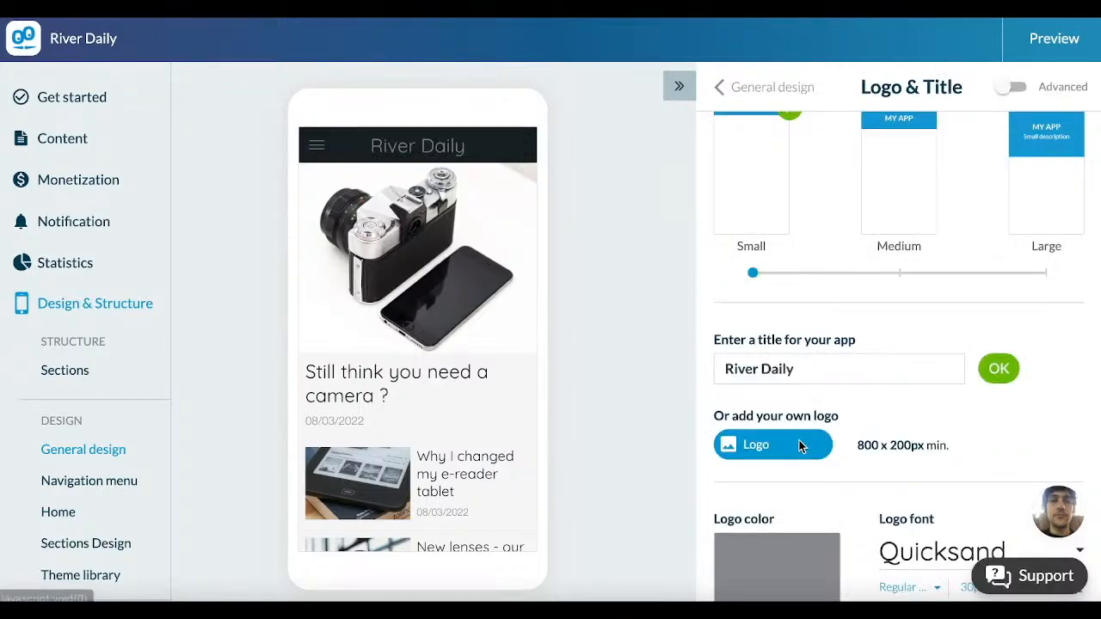
left_click(799, 445)
left_click(411, 192)
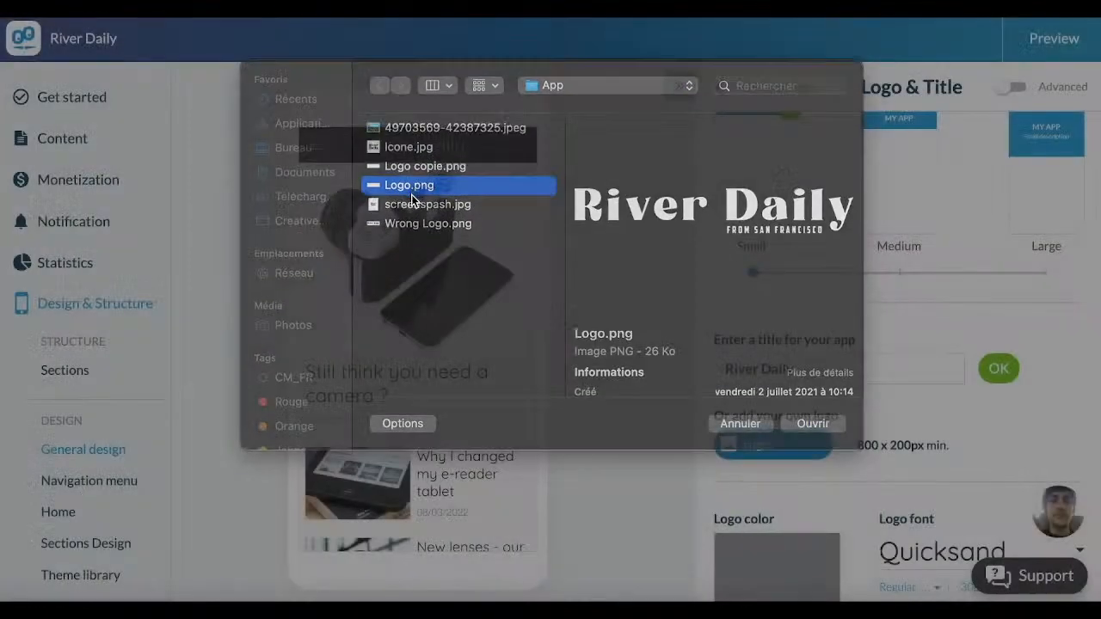
Step: Choose Logo.png in the file picker as the app's replacement logo
double_click(411, 195)
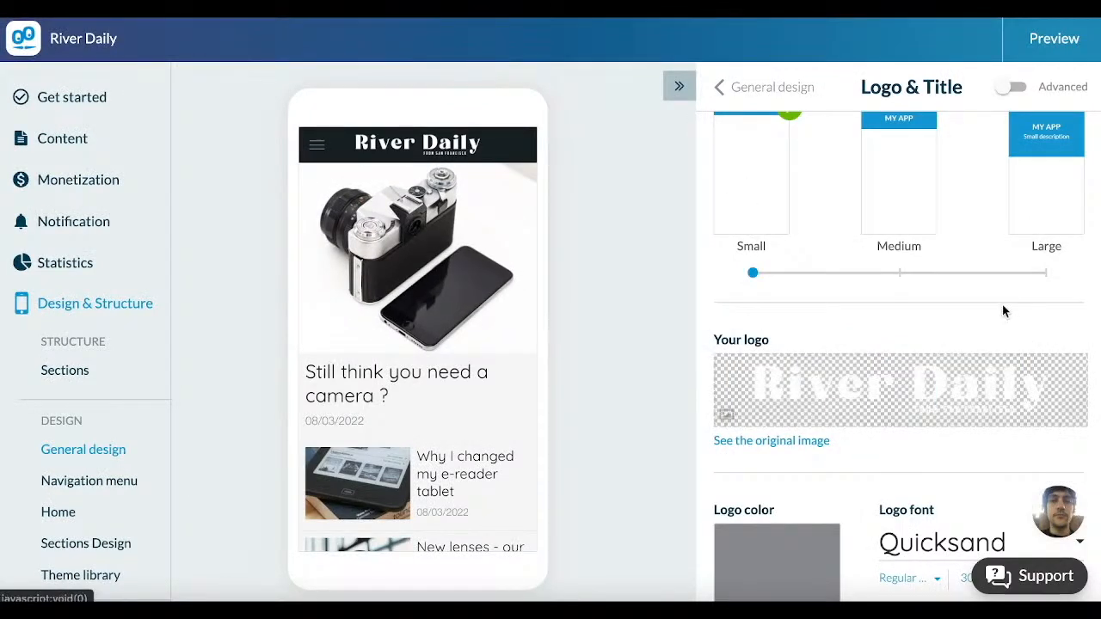
scroll(1001, 312, "up", 1)
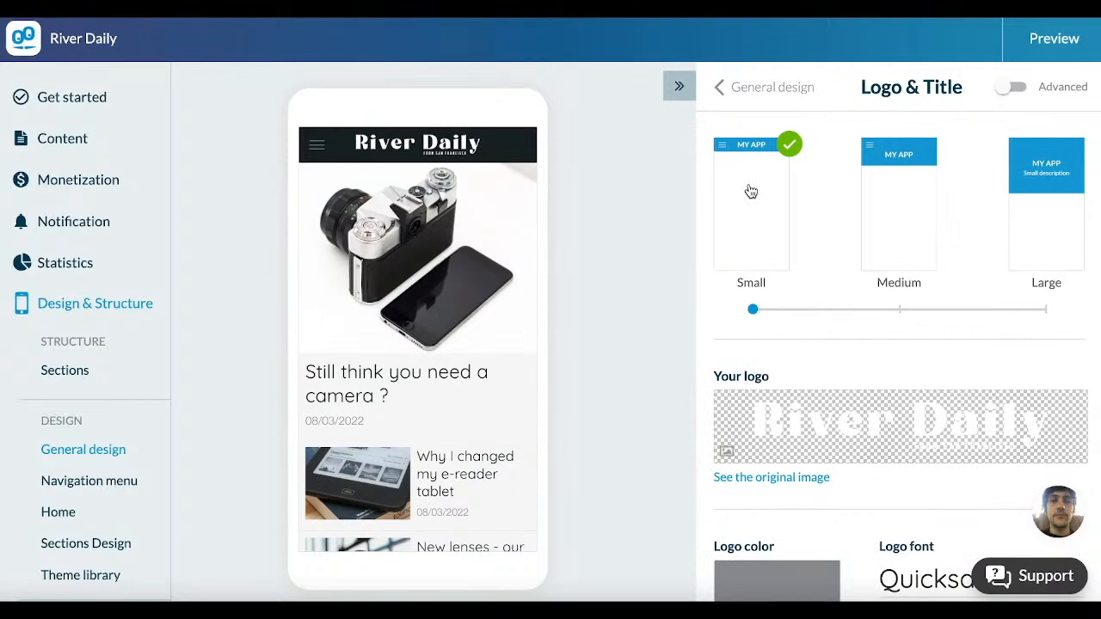
Step: Try the Medium and Large logo header sizes in the app preview, returning to Small
left_click(906, 187)
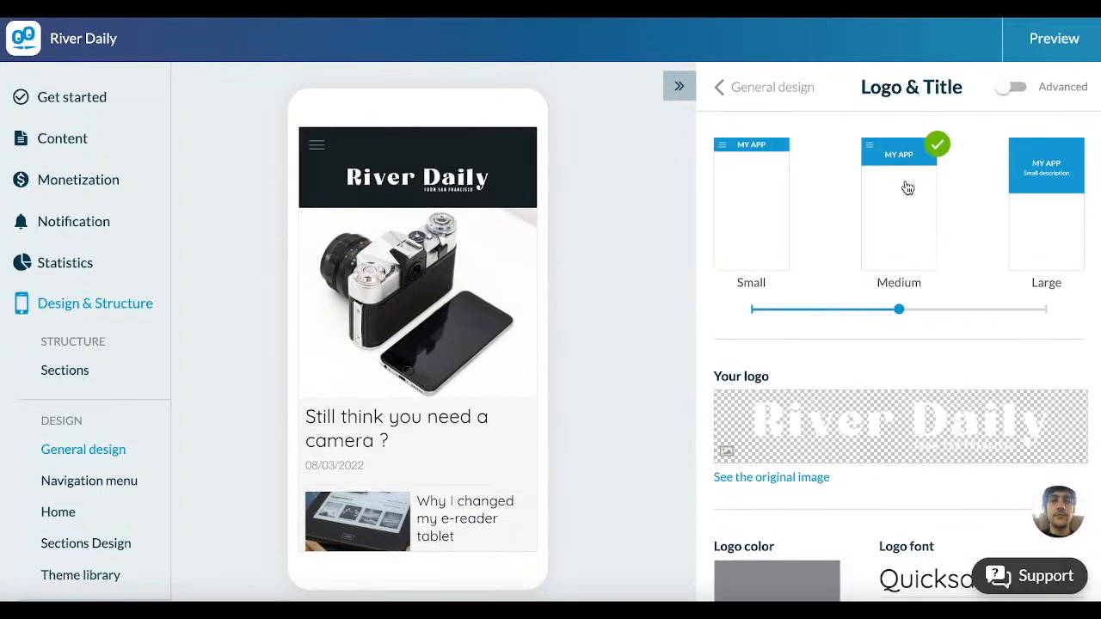
left_click(1026, 189)
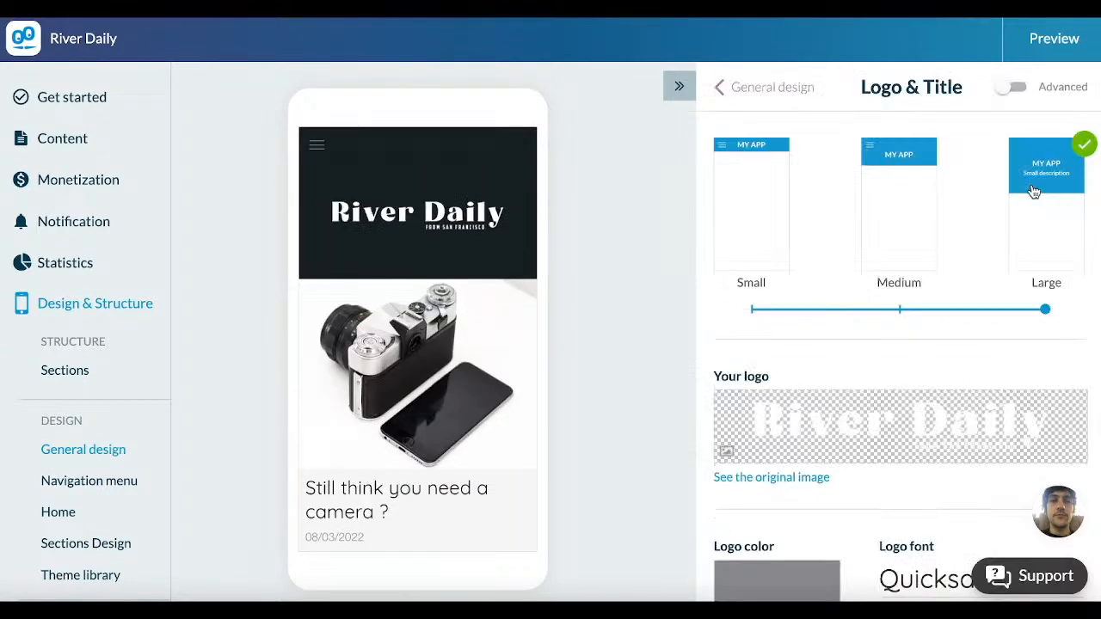
left_click(749, 179)
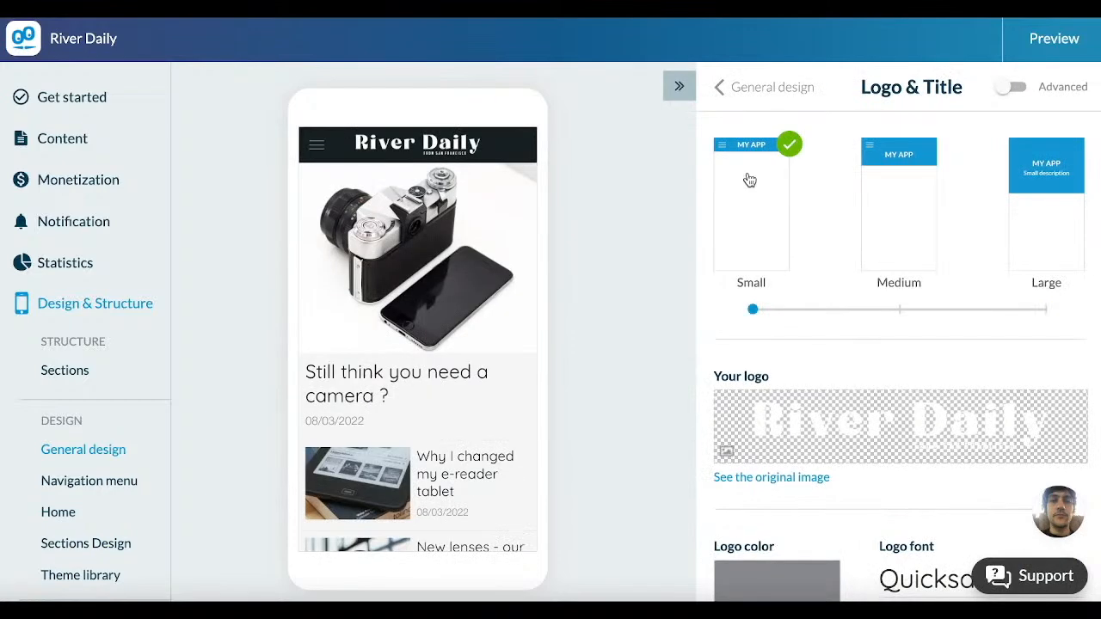
Step: Try aligning the logo on the left, returning its horizontal alignment to Centered
scroll(748, 179, "down", 3)
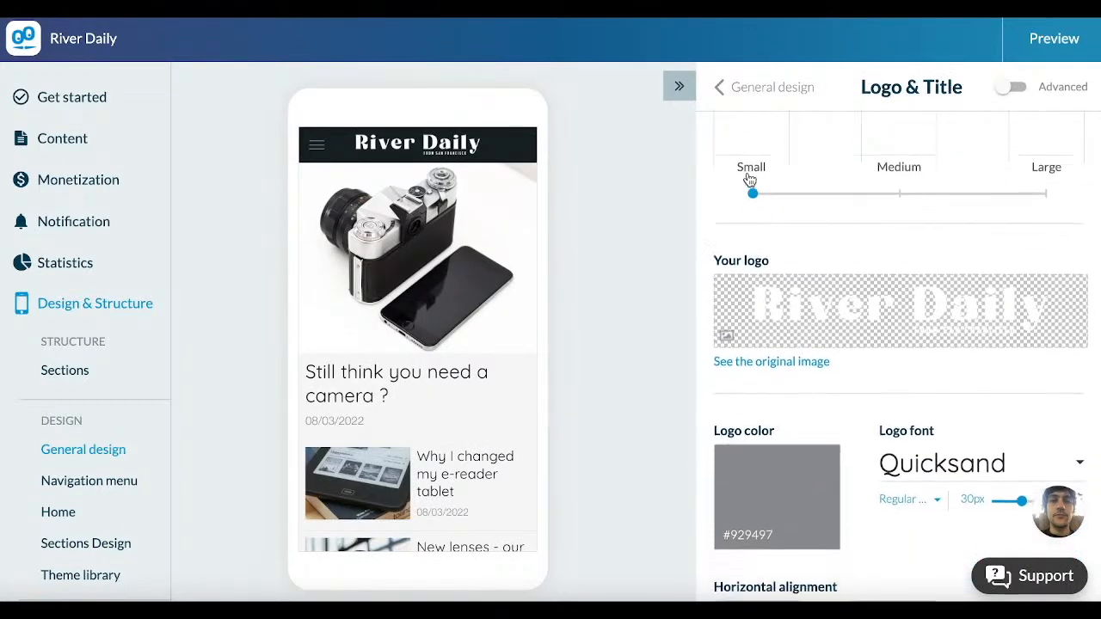
scroll(749, 180, "down", 1)
scroll(871, 324, "down", 2)
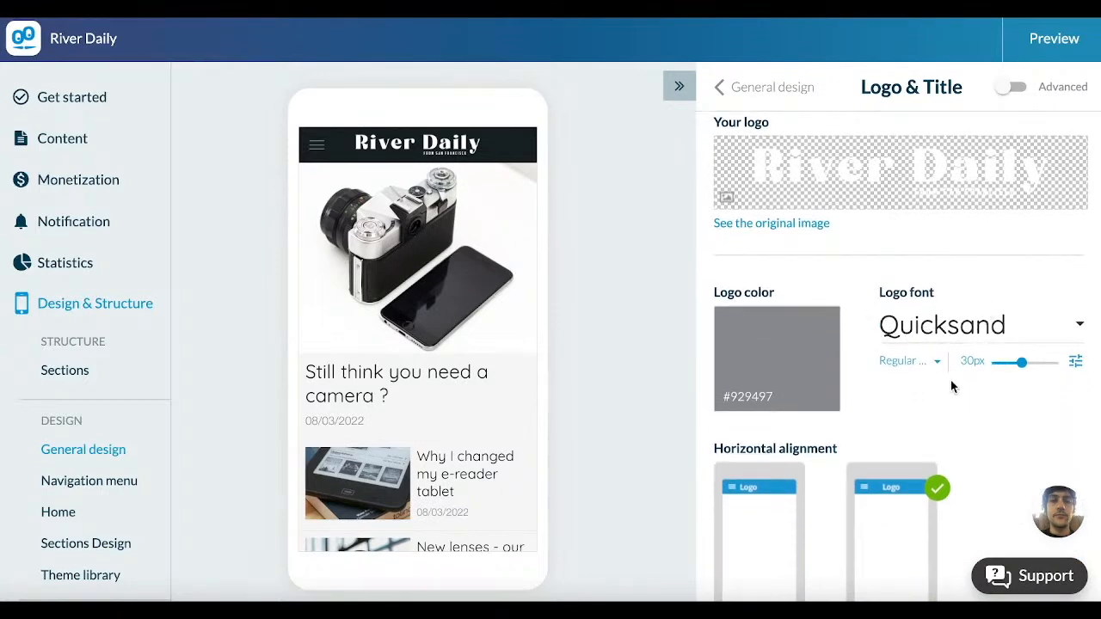
scroll(950, 386, "down", 1)
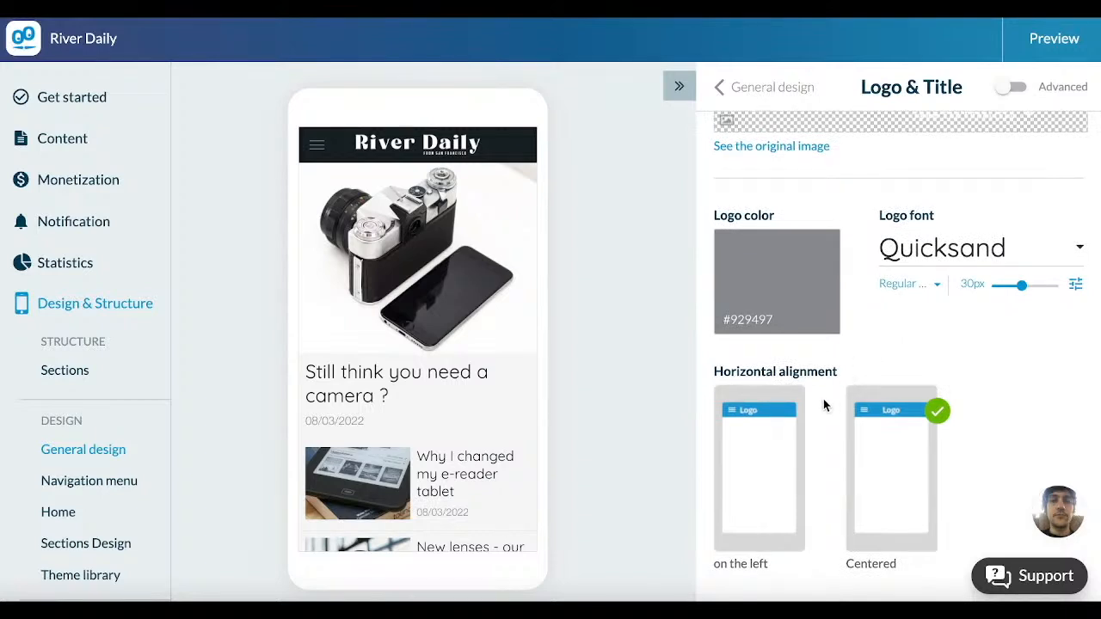
left_click(793, 438)
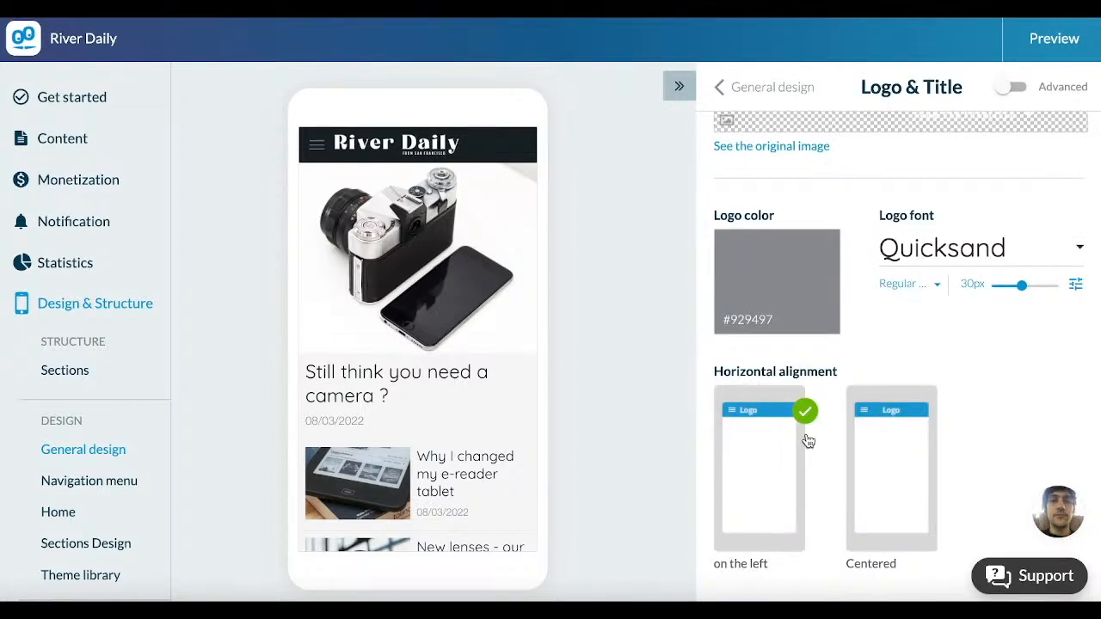
left_click(892, 449)
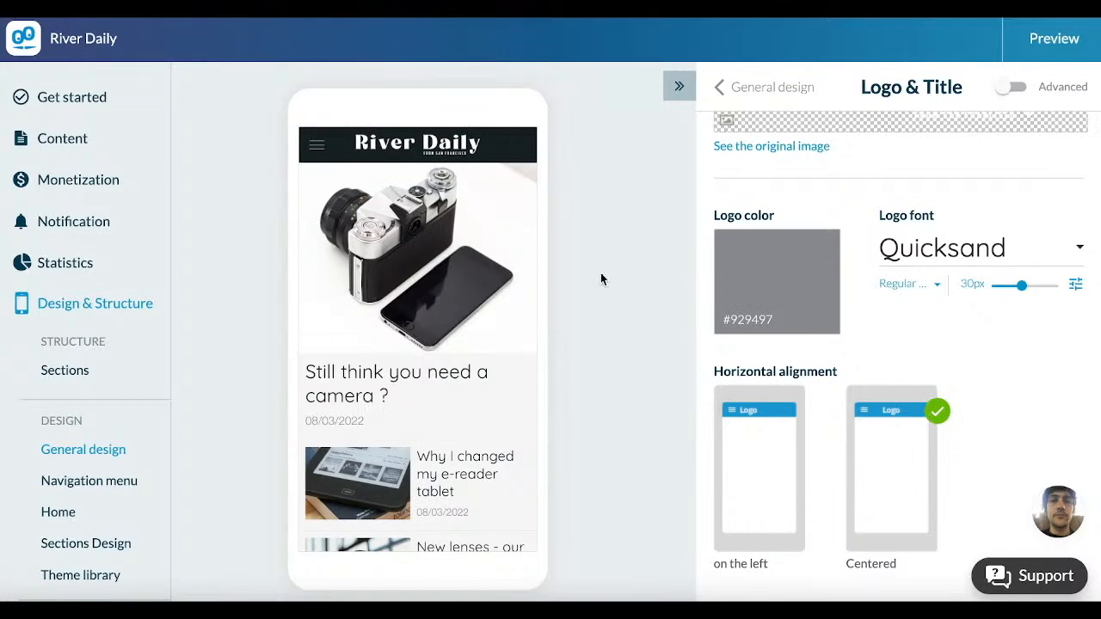
Step: Return to the Get started checklist and open the design customization for Global style
left_click(83, 101)
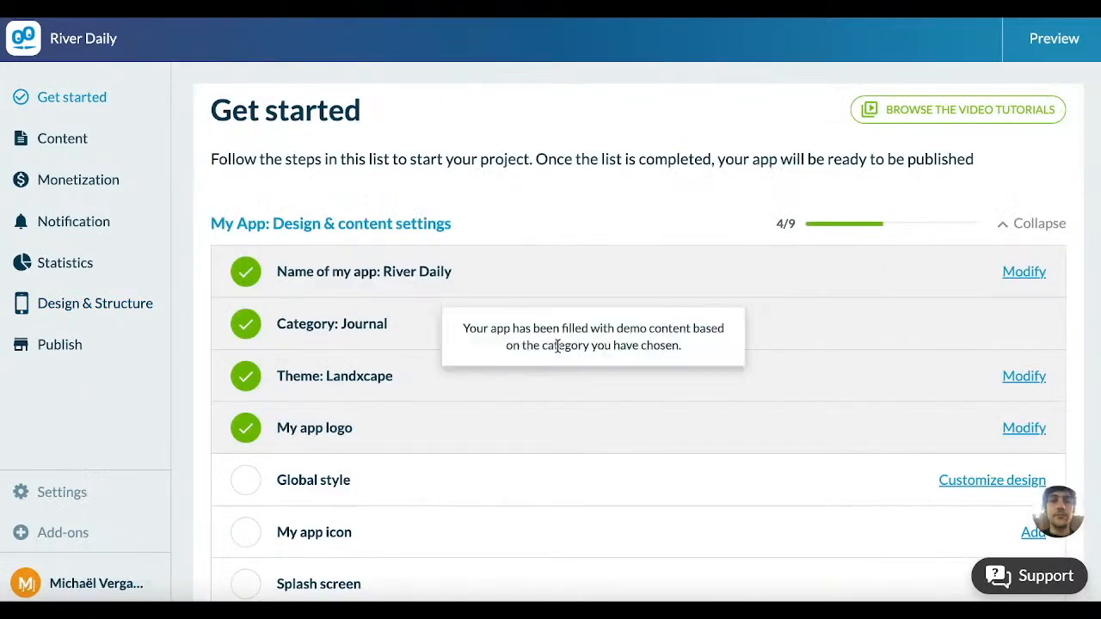
scroll(557, 346, "down", 2)
scroll(557, 350, "down", 1)
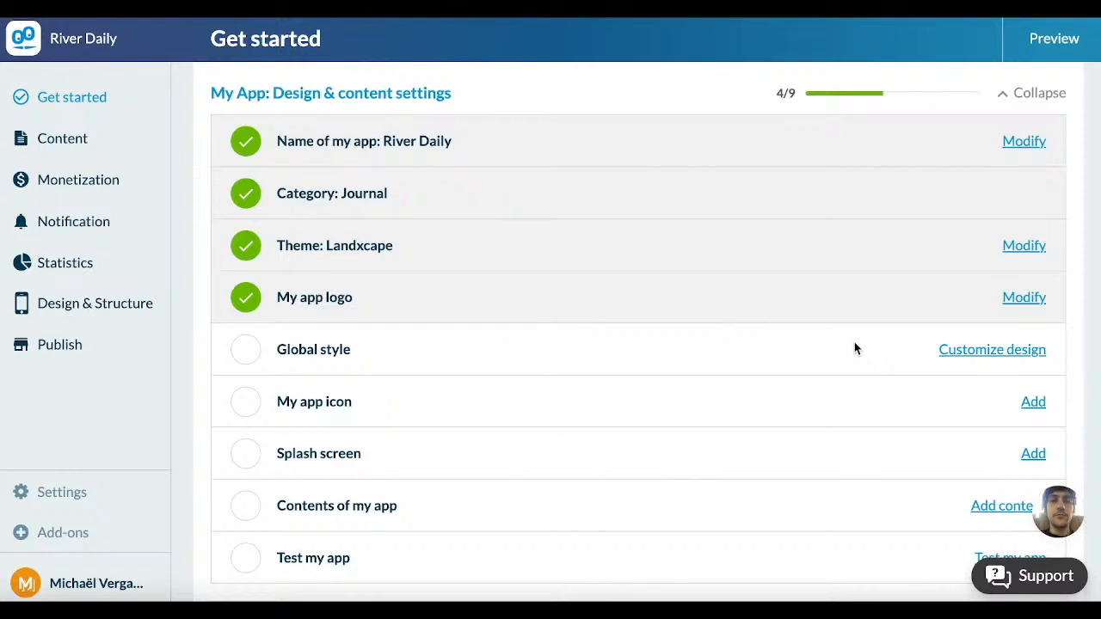
left_click(953, 353)
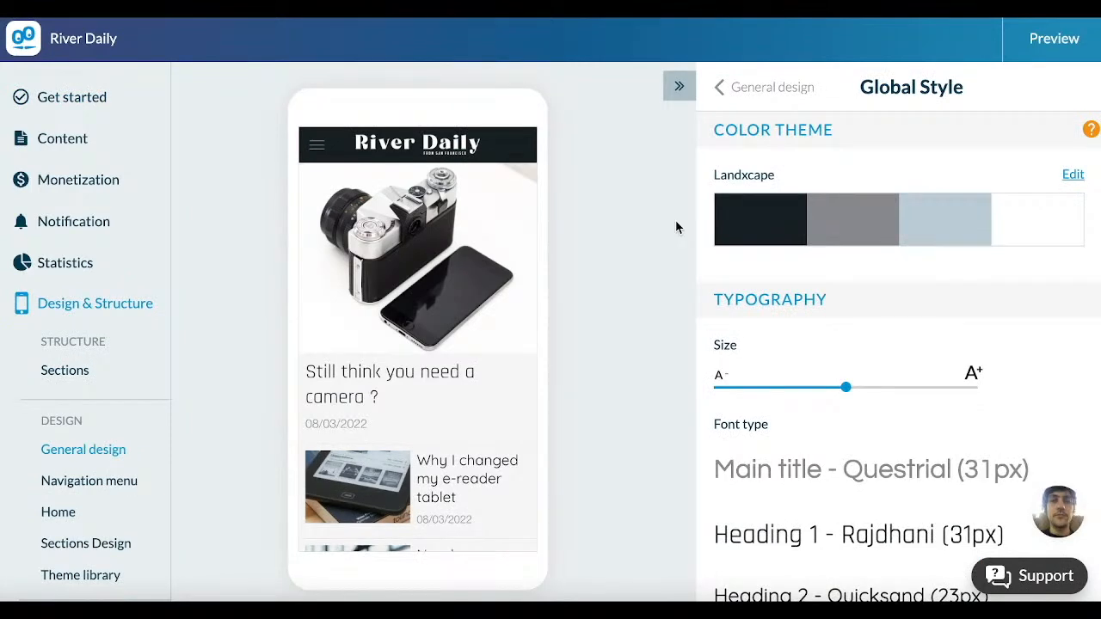
scroll(853, 372, "down", 10)
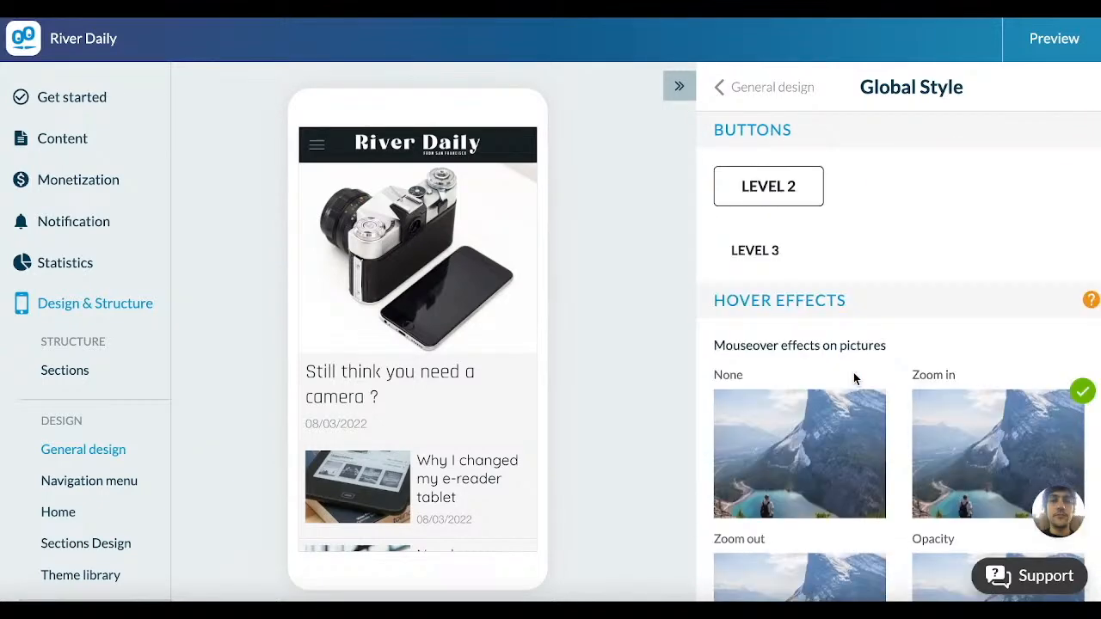
scroll(853, 372, "up", 10)
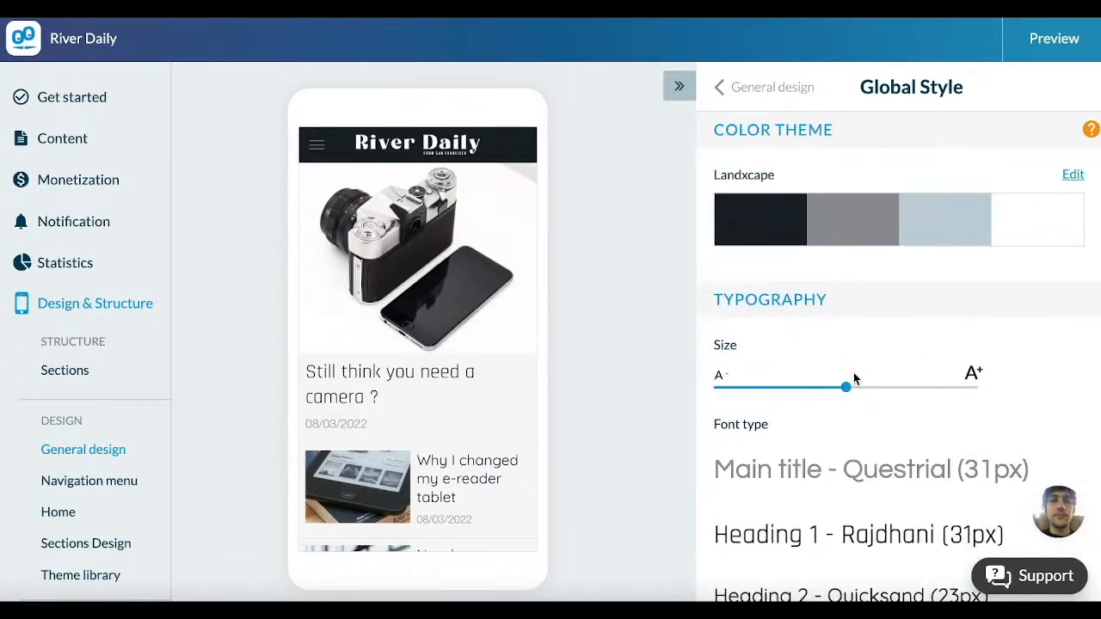
Step: Create a customized color theme for the app and look through its title, main, secondary, menu and button colors
left_click(1070, 177)
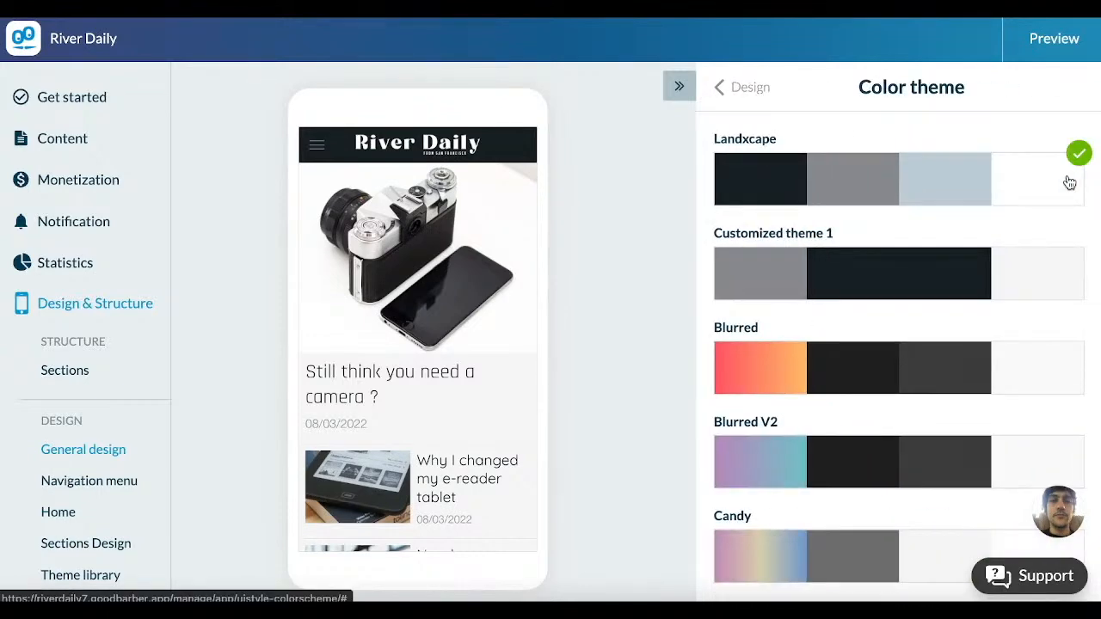
scroll(984, 282, "down", 15)
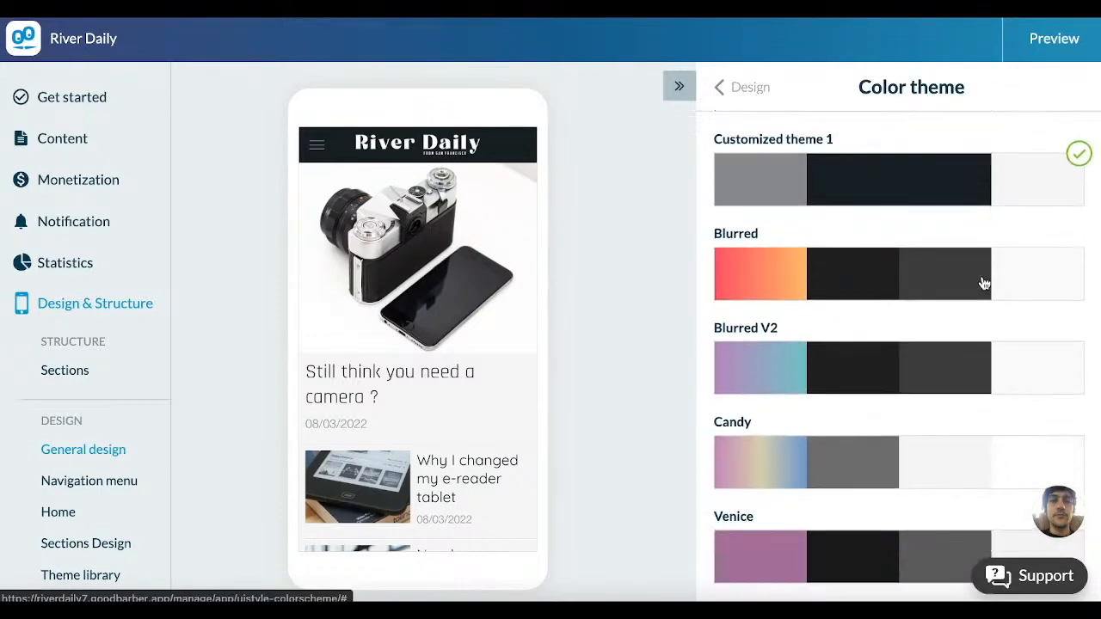
scroll(984, 284, "down", 10)
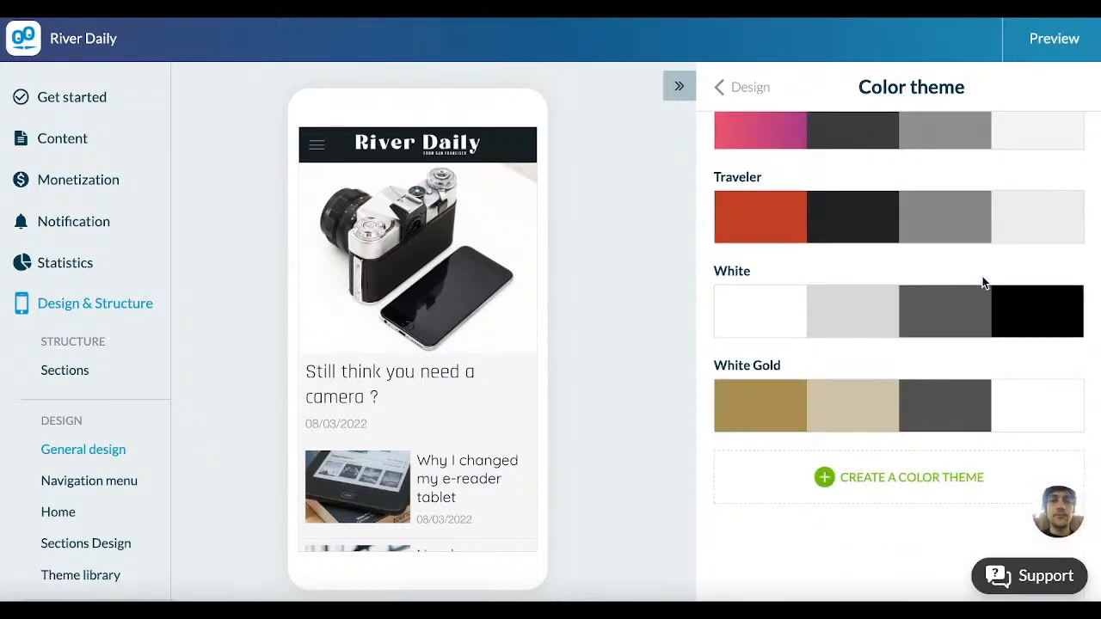
left_click(908, 478)
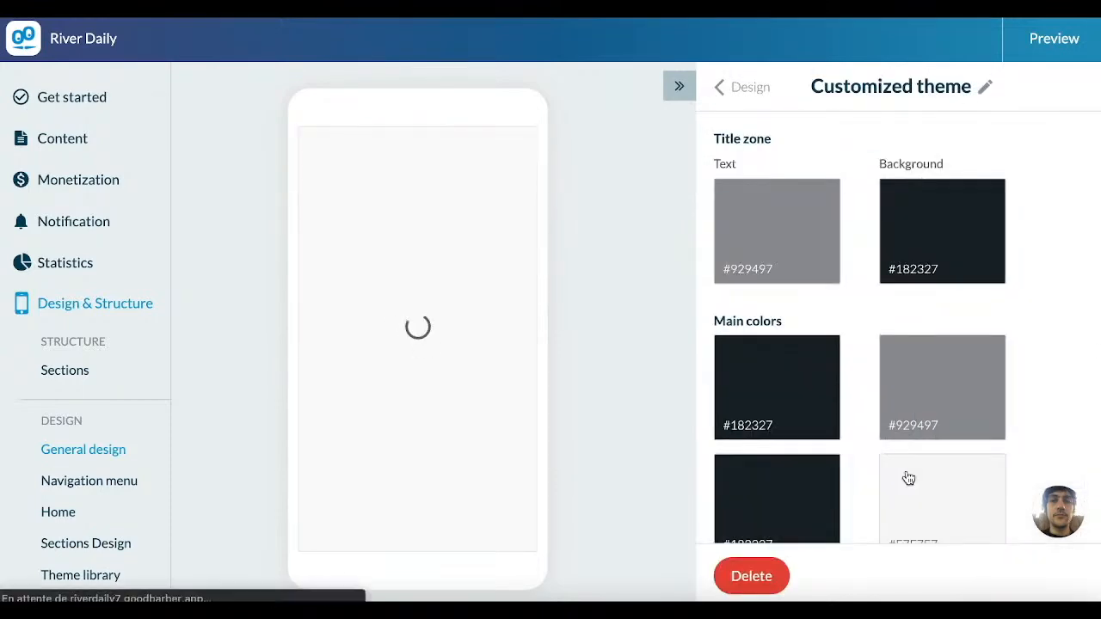
scroll(956, 361, "down", 2)
scroll(956, 354, "down", 5)
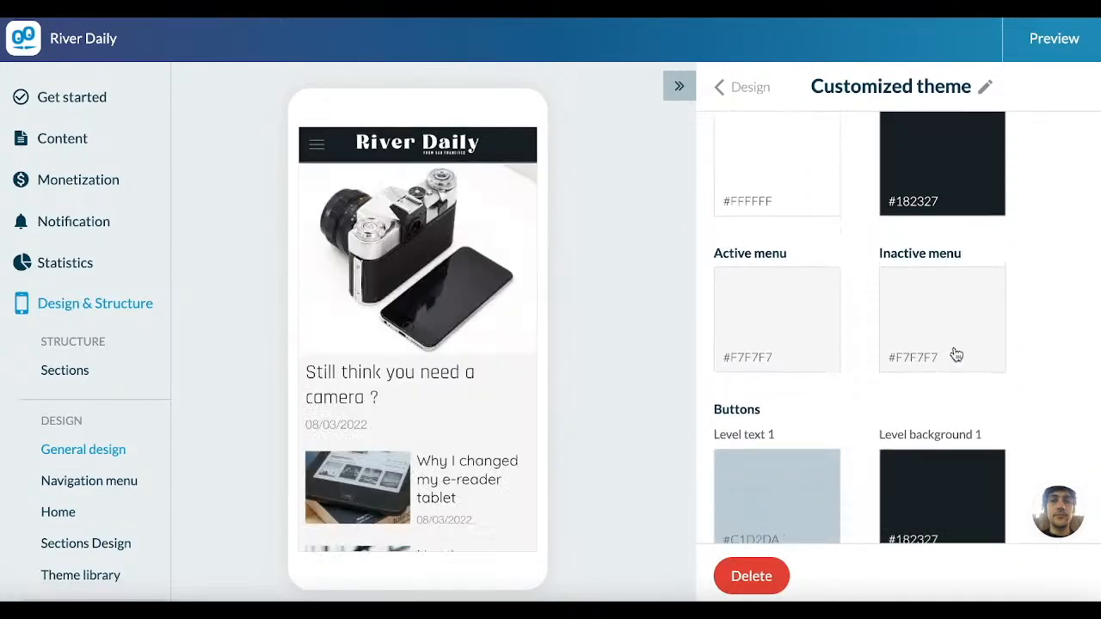
scroll(917, 477, "up", 7)
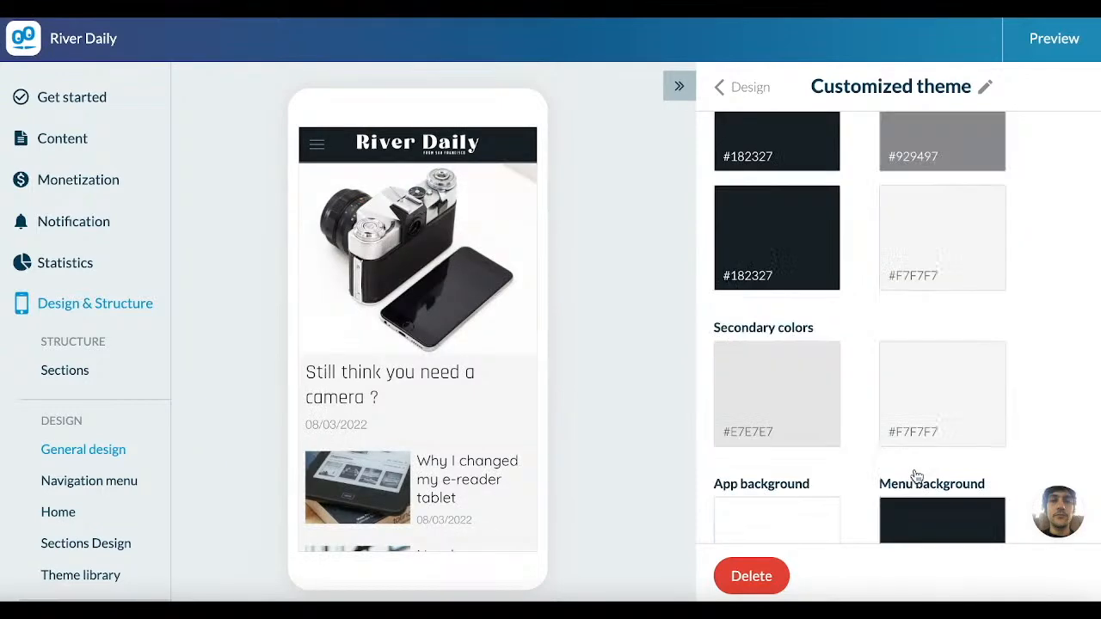
left_click(750, 88)
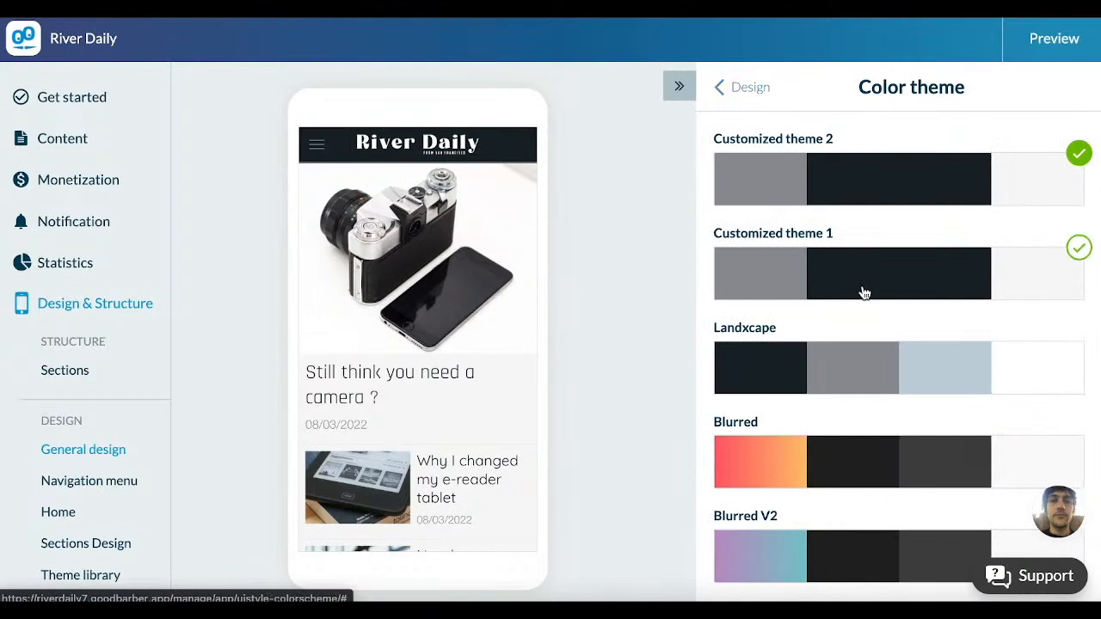
Step: Switch the app back to the Landxcape color theme and return to the Global Style settings
left_click(757, 361)
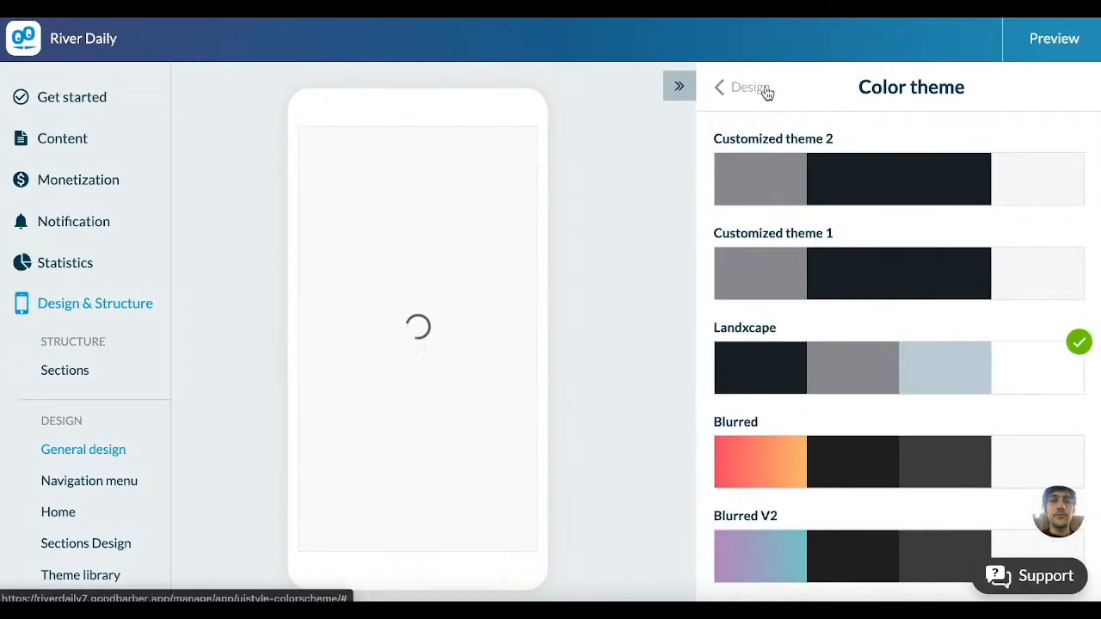
left_click(743, 88)
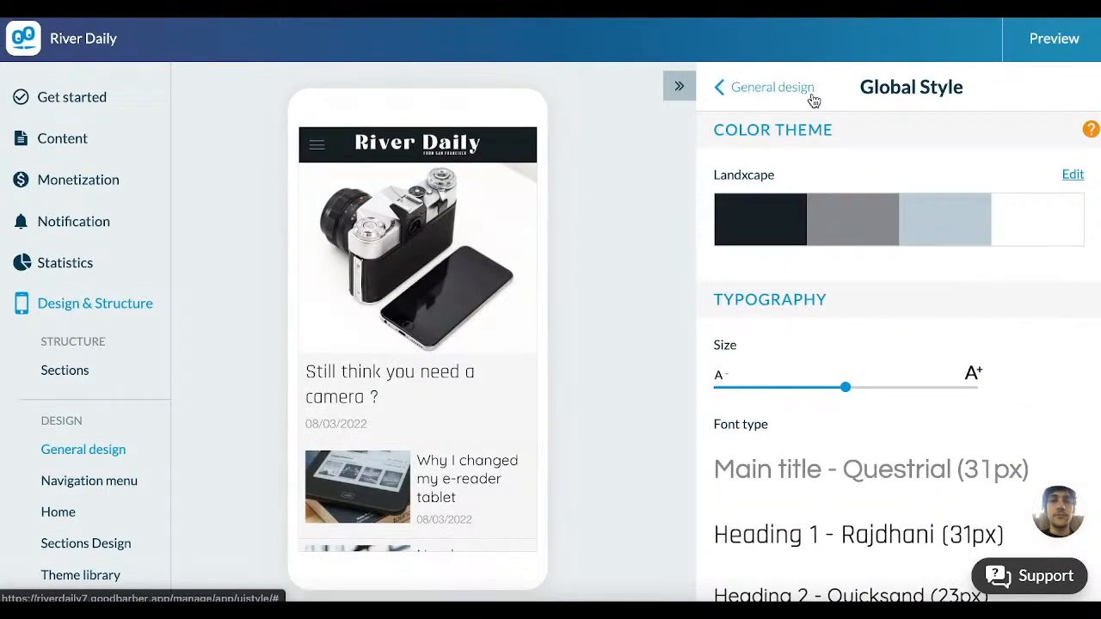
Step: Set the Heading 1 font to Ramabhadra in the global typography settings
scroll(744, 334, "down", 2)
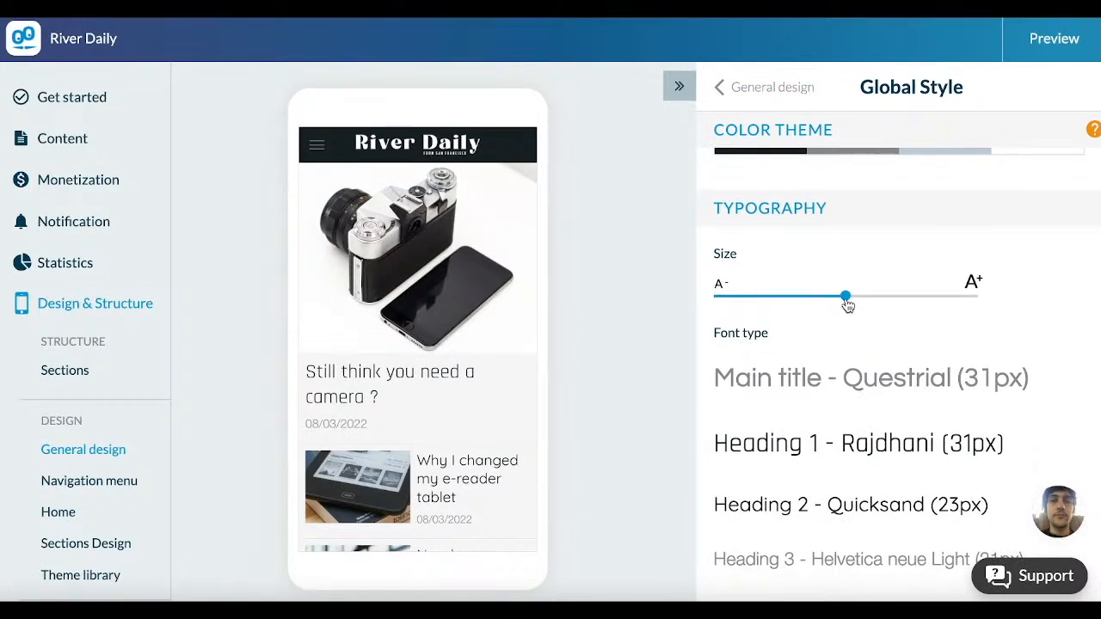
mouse_move(828, 301)
left_mouse_down()
mouse_move(806, 301)
mouse_move(846, 306)
left_mouse_up()
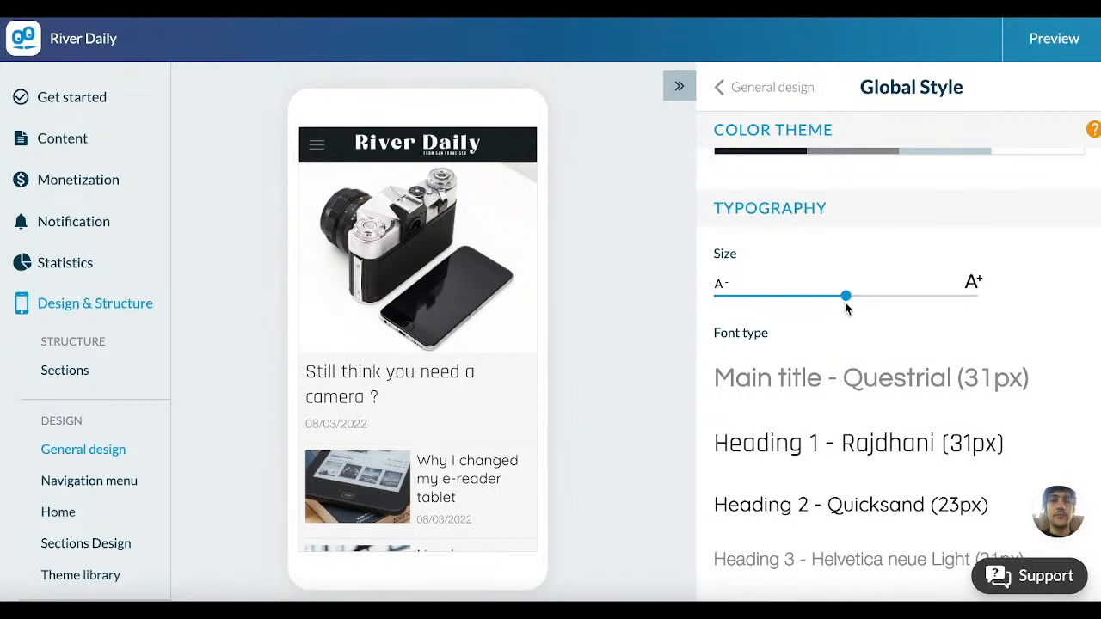
scroll(845, 307, "down", 3)
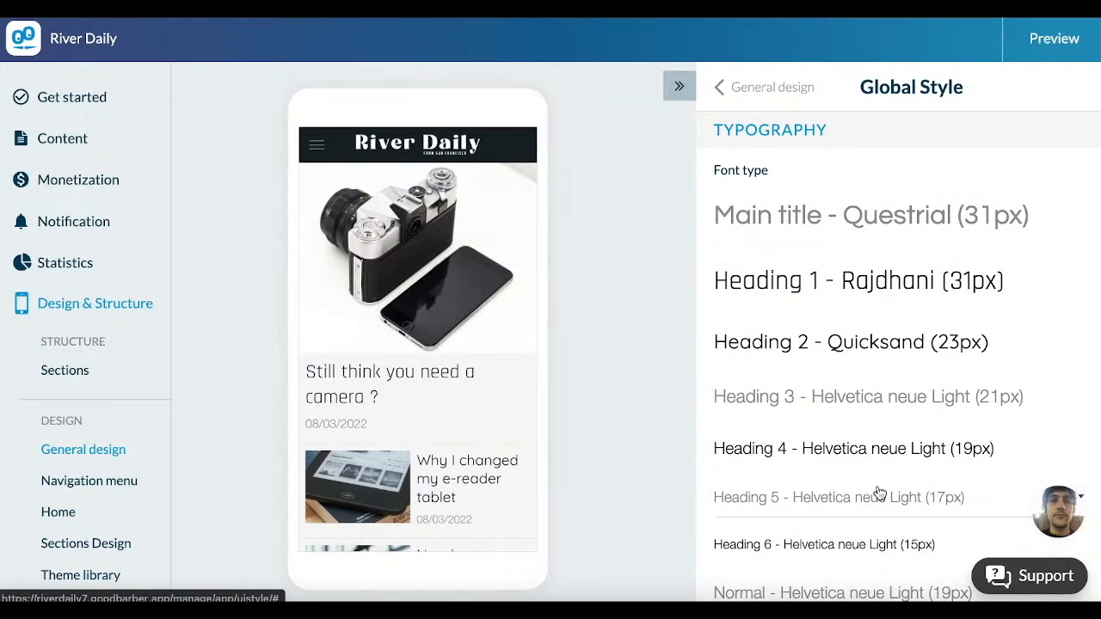
scroll(877, 492, "down", 1)
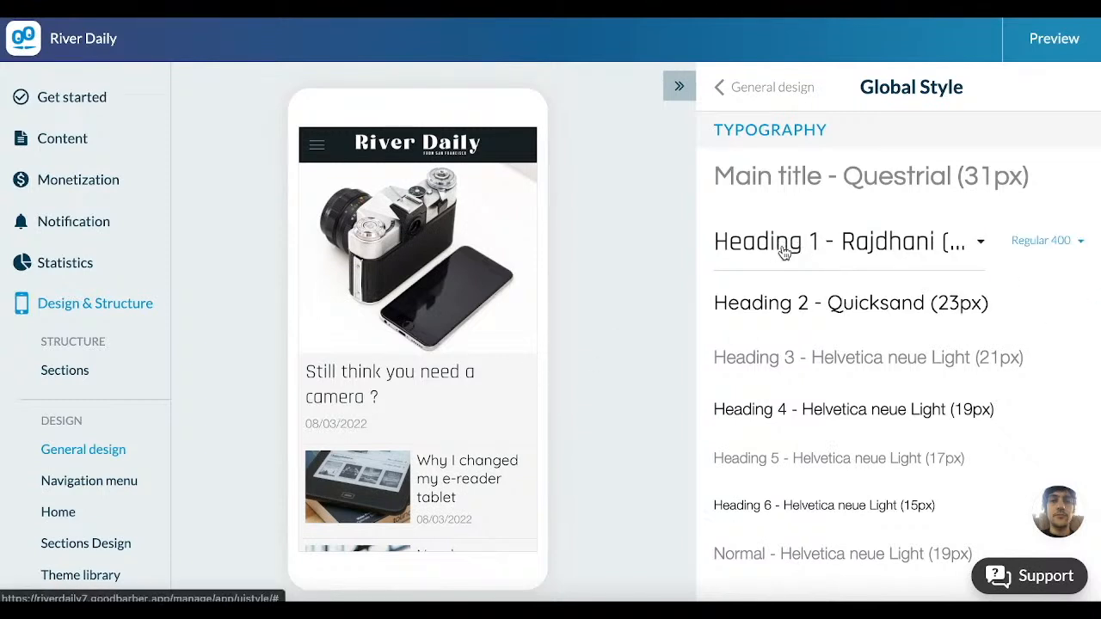
left_click(1059, 245)
left_click(924, 249)
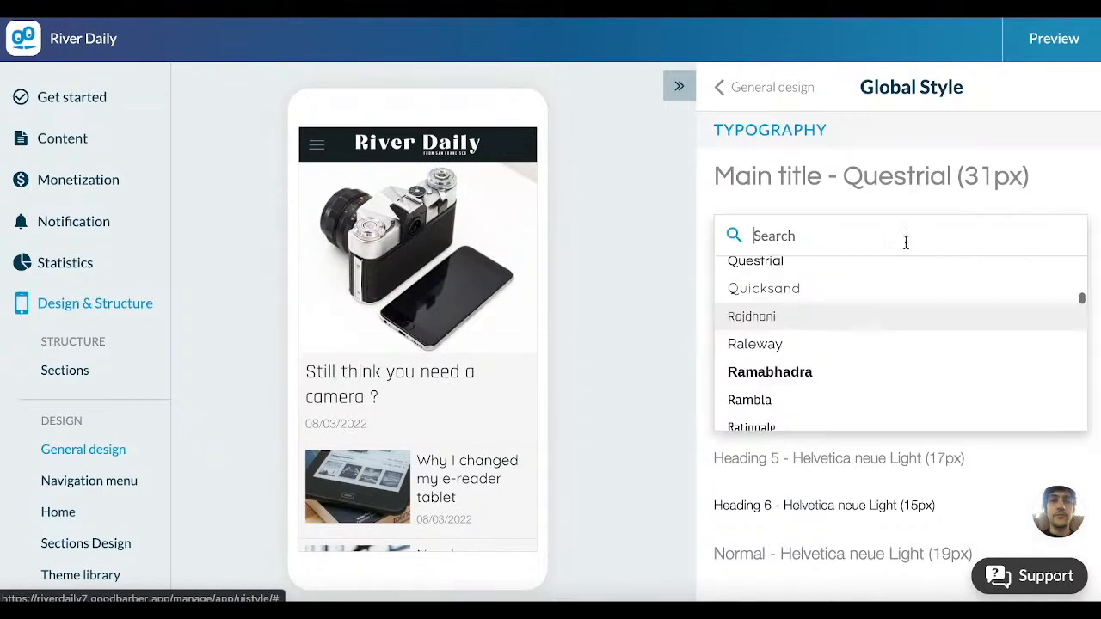
left_click(765, 371)
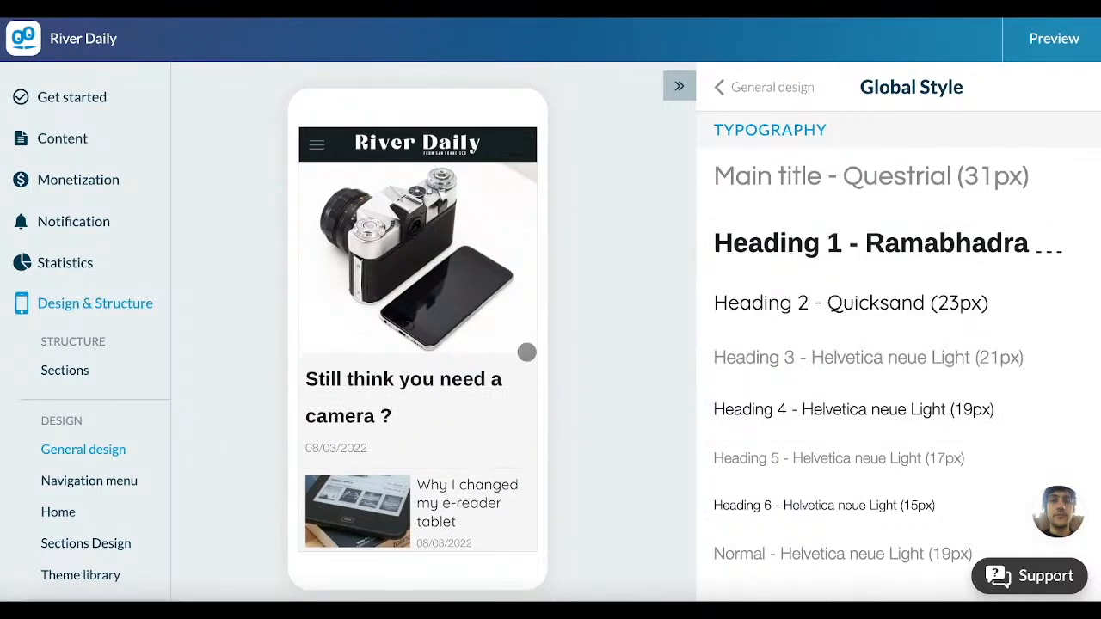
Step: Examine the button shape setting and the three button levels in the global style
scroll(815, 341, "down", 3)
scroll(815, 341, "down", 4)
scroll(815, 341, "down", 1)
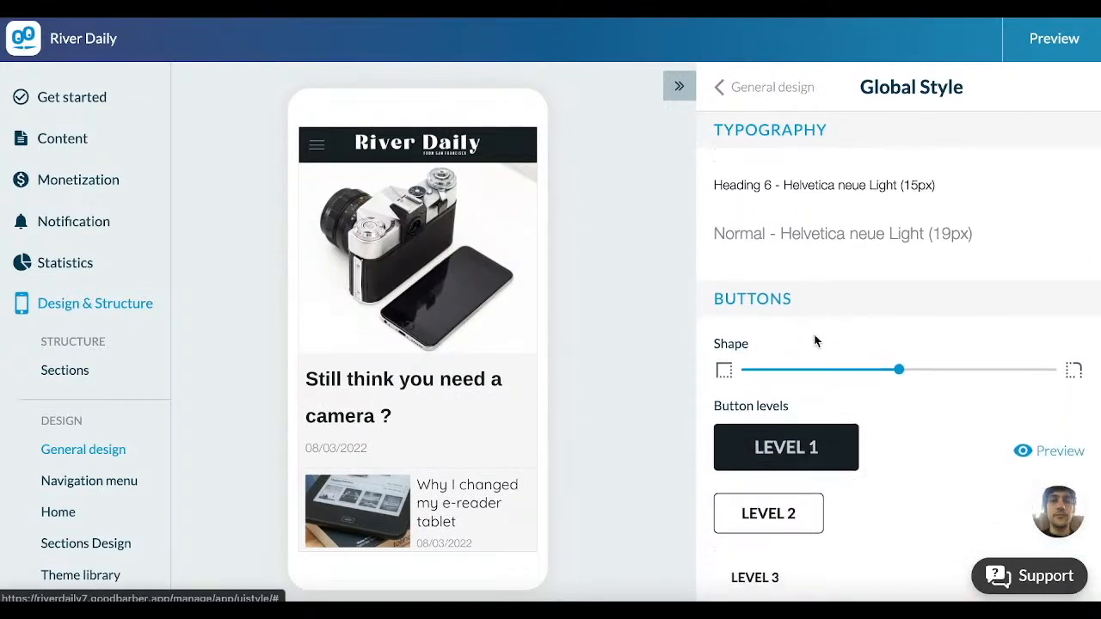
scroll(815, 341, "down", 1)
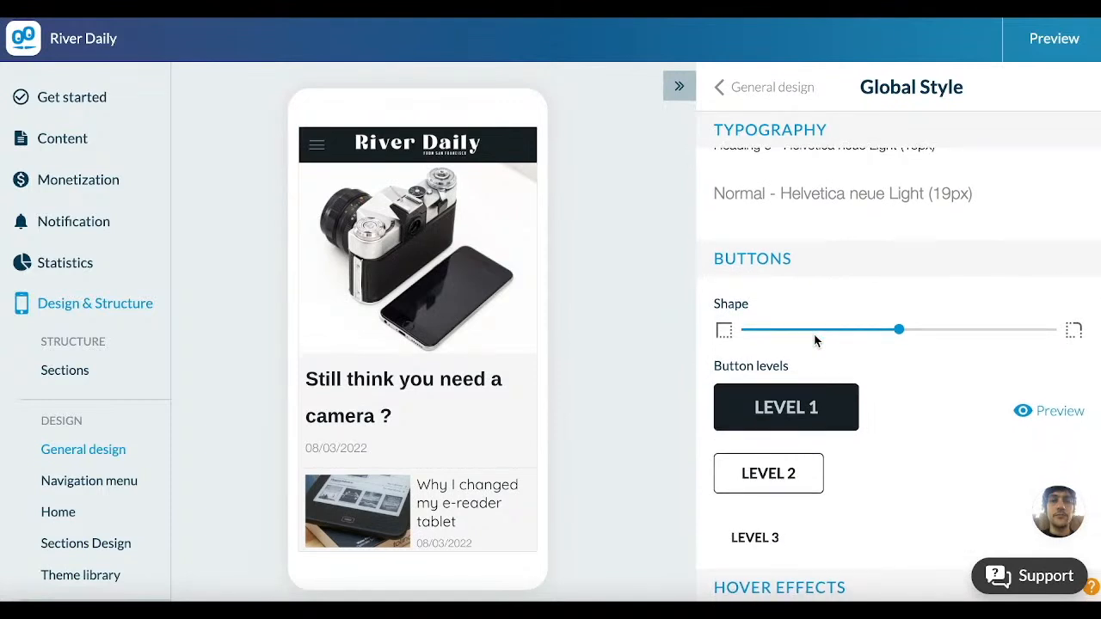
scroll(815, 341, "down", 1)
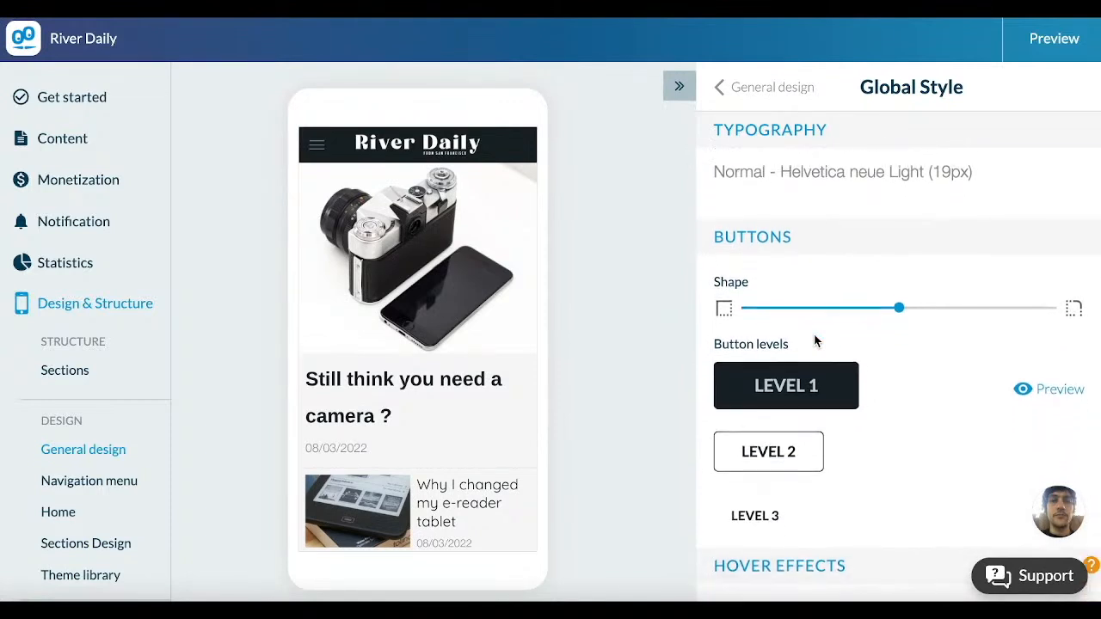
left_click_drag(899, 294, 954, 294)
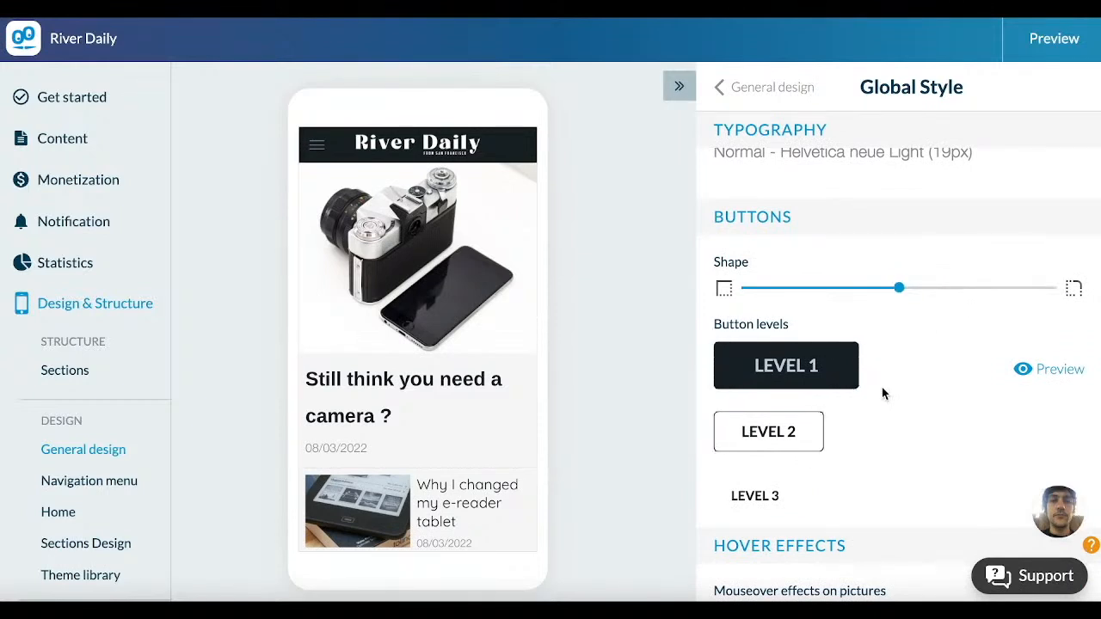
scroll(857, 415, "down", 1)
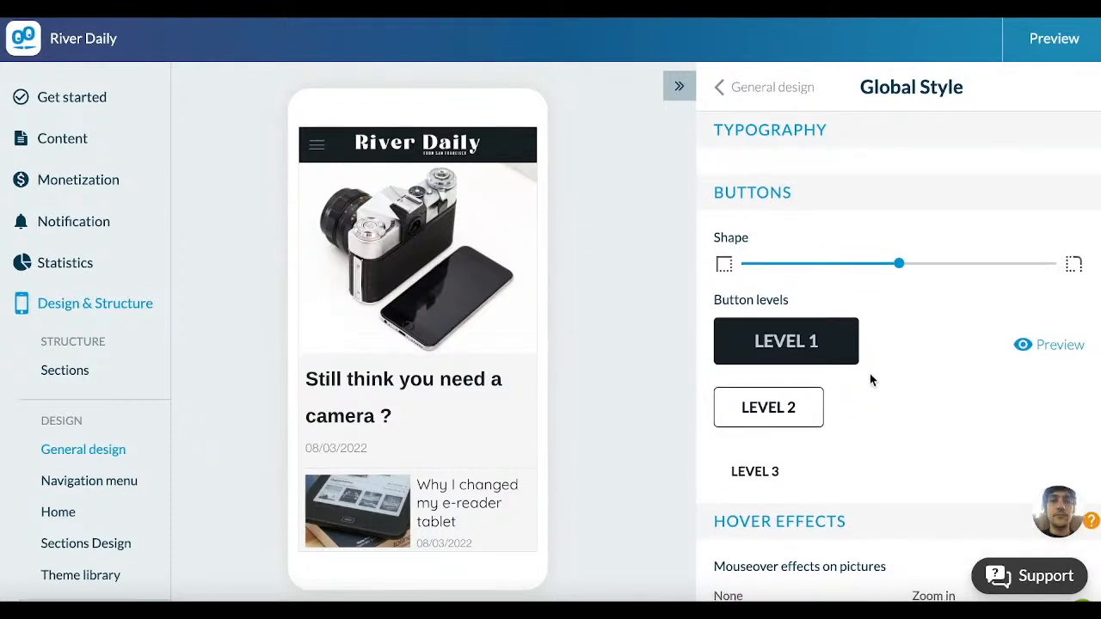
Step: Examine the mouseover effects available for pictures in the global style's hover effects
scroll(935, 376, "down", 1)
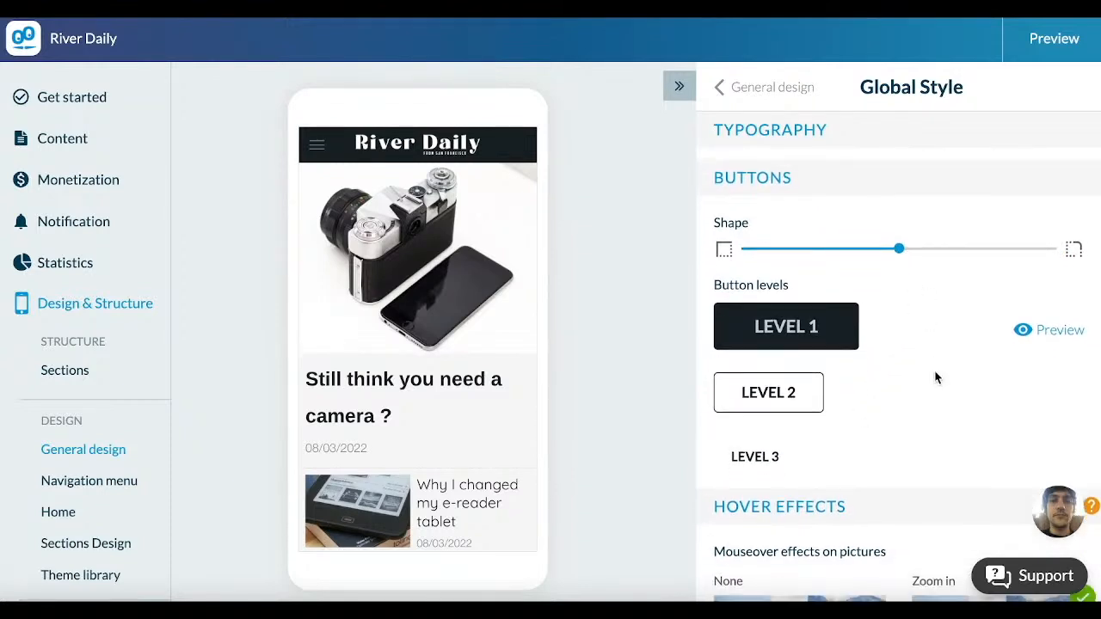
scroll(936, 377, "down", 1)
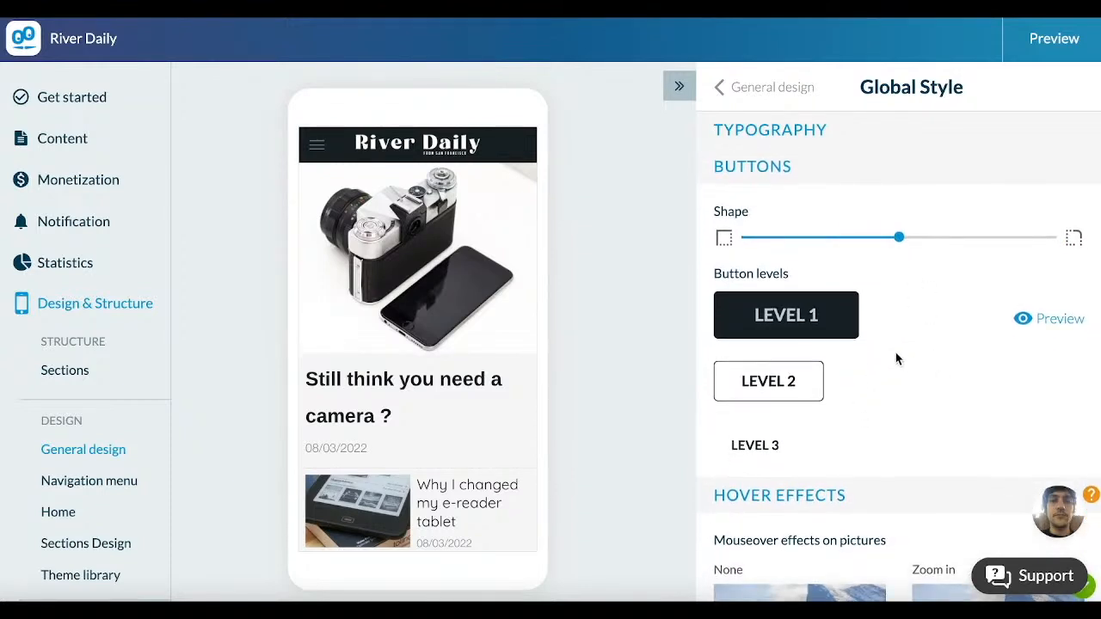
scroll(862, 339, "down", 2)
scroll(863, 339, "down", 2)
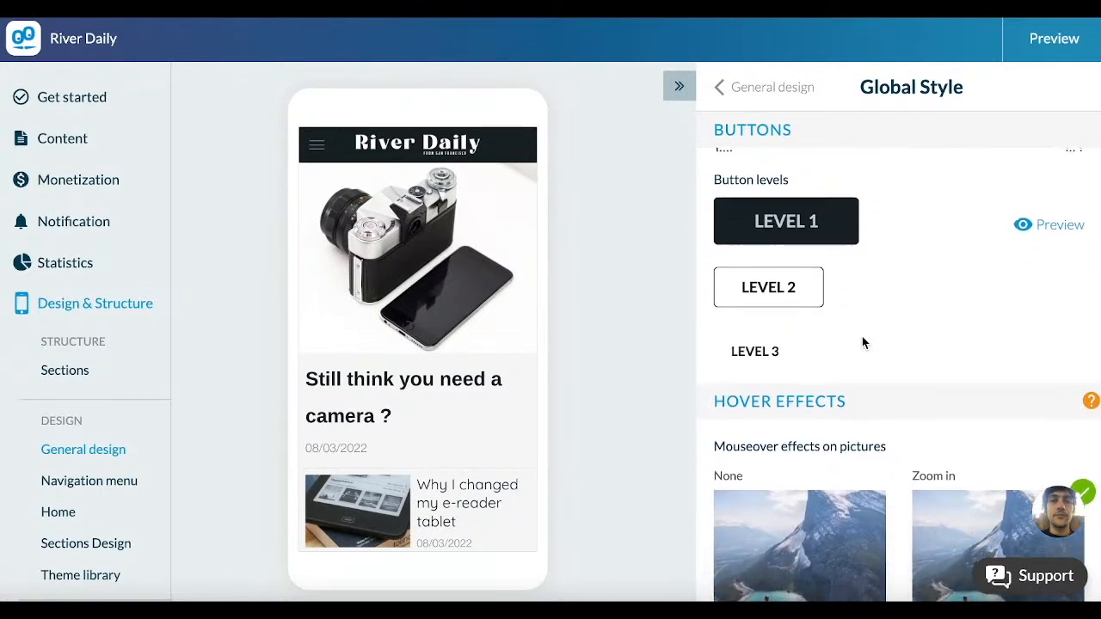
scroll(863, 339, "down", 1)
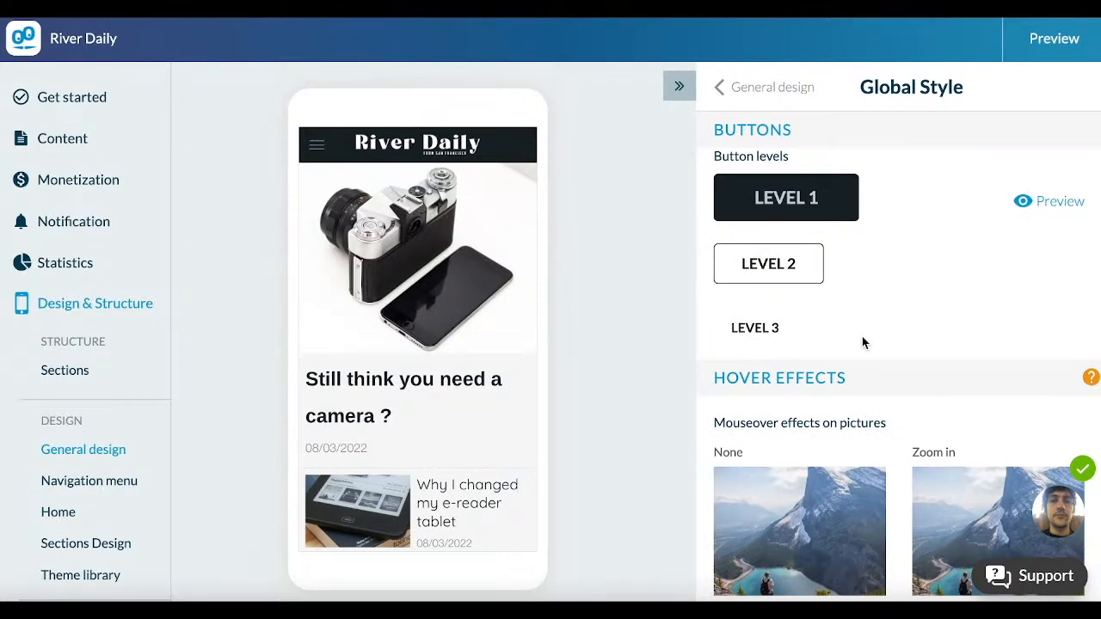
scroll(863, 342, "down", 2)
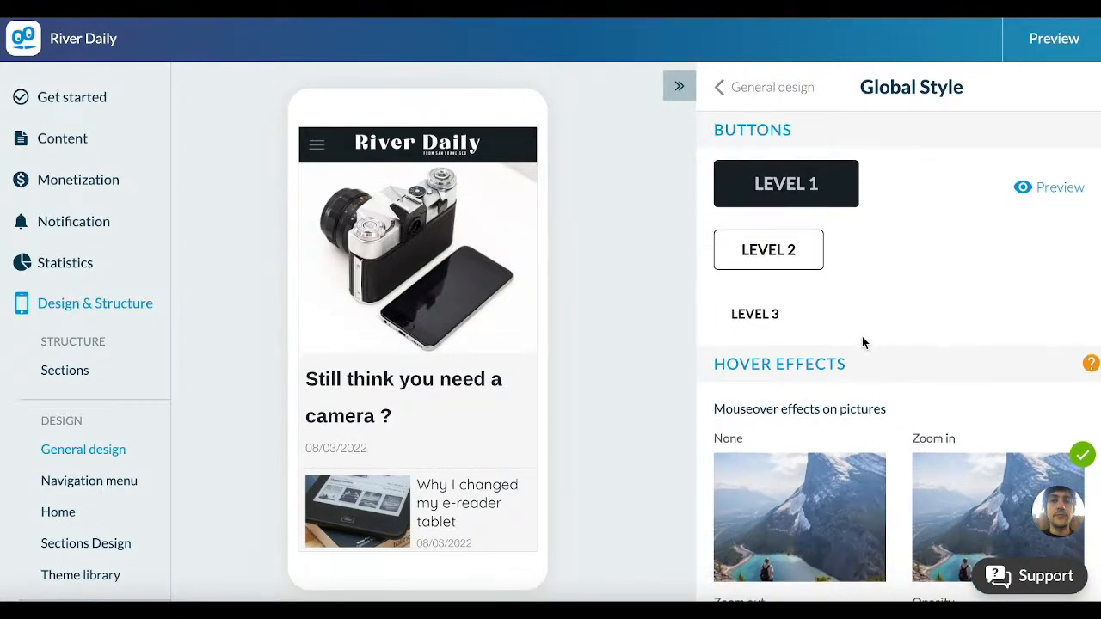
scroll(864, 342, "down", 2)
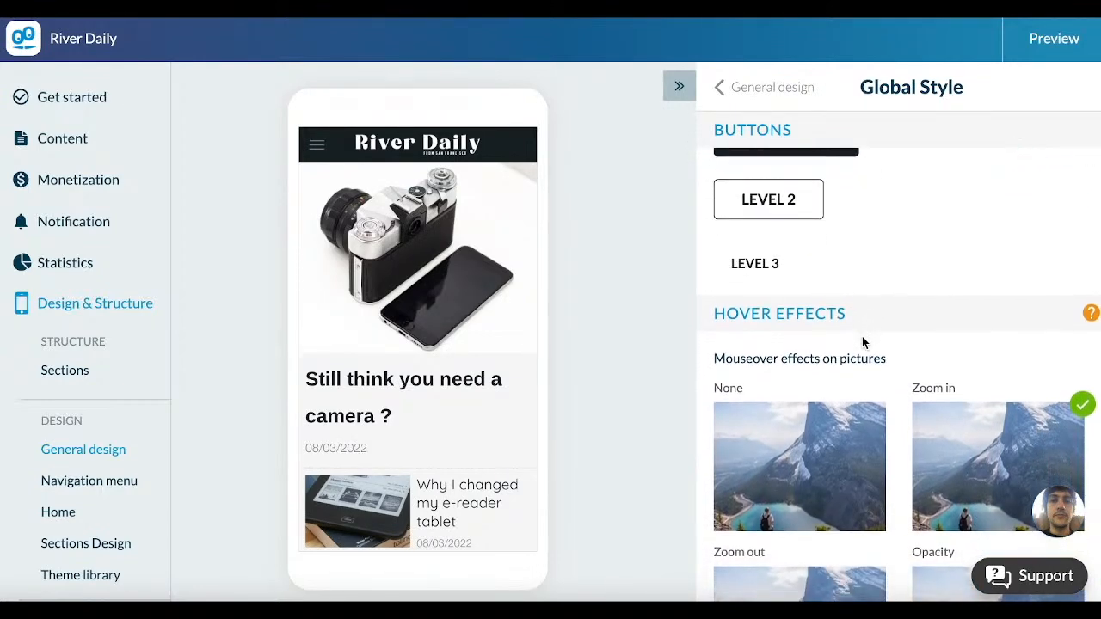
scroll(861, 341, "down", 5)
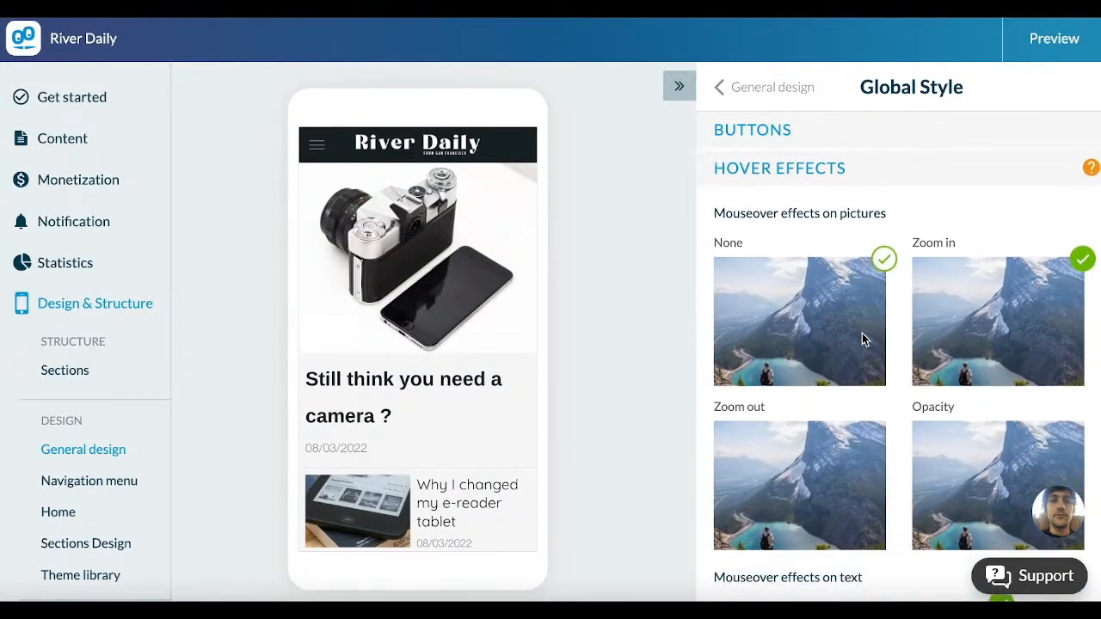
left_click(828, 474)
scroll(828, 474, "down", 1)
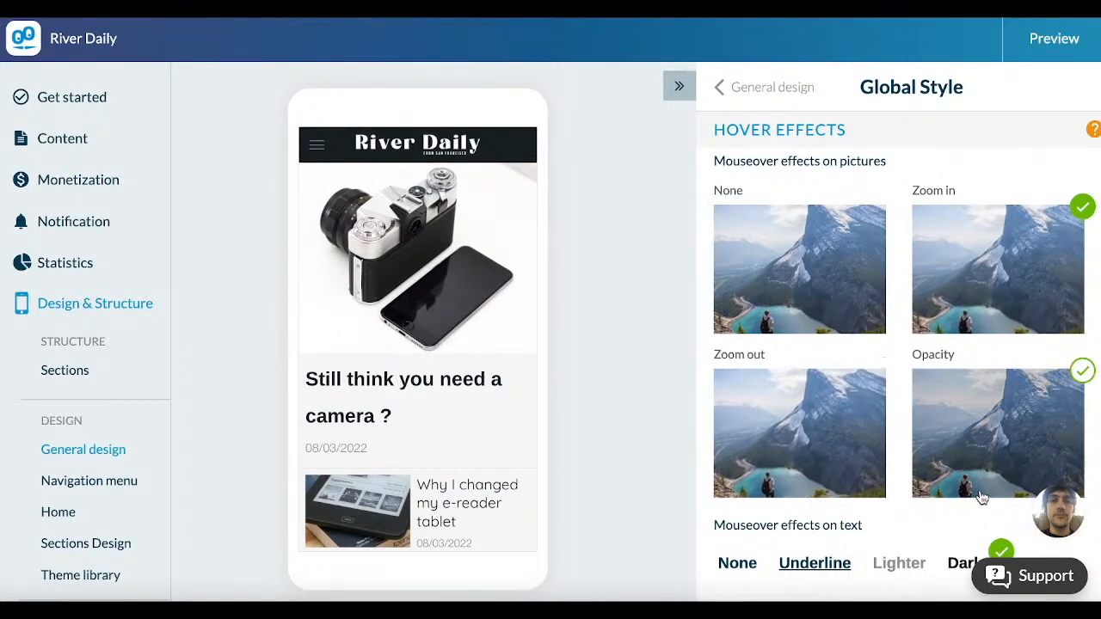
Step: Set the mouseover effect on text to Underline
scroll(965, 462, "down", 1)
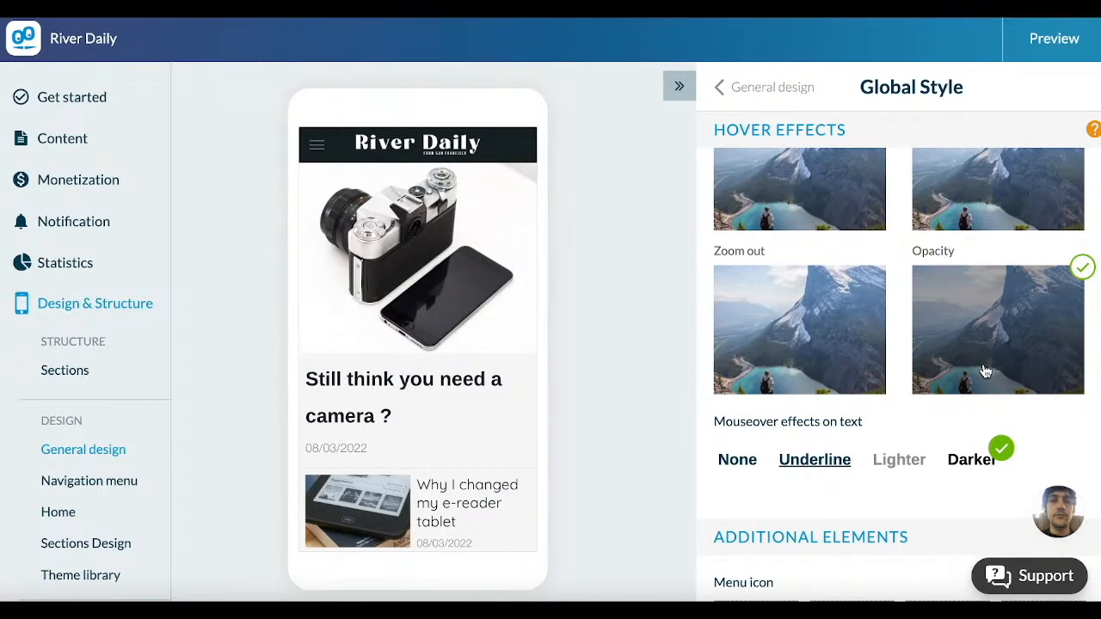
scroll(985, 370, "up", 1)
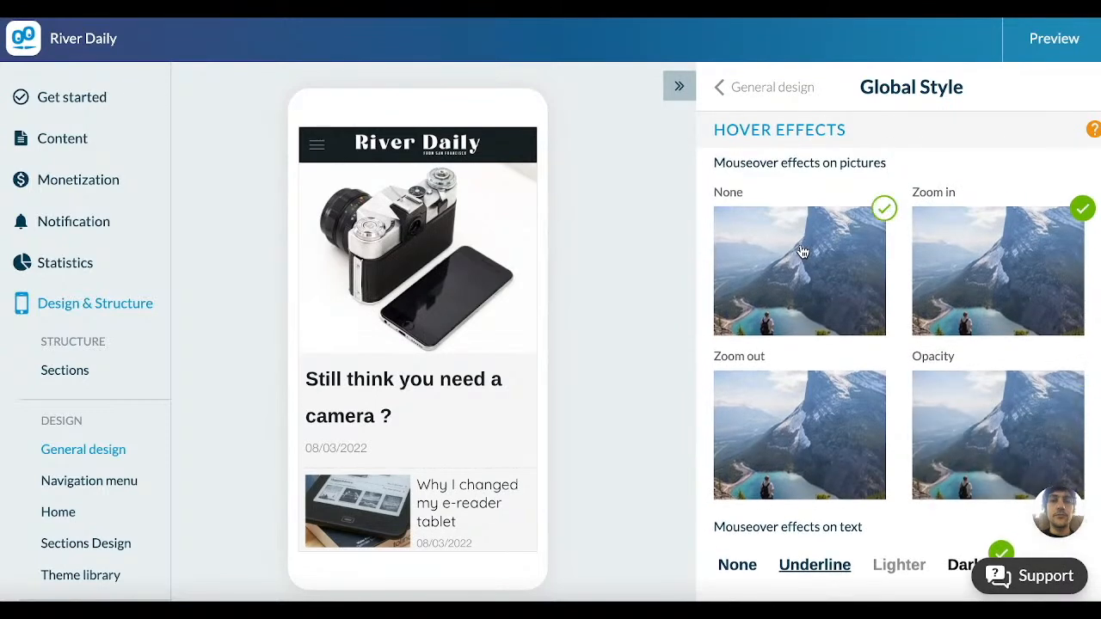
scroll(803, 250, "down", 2)
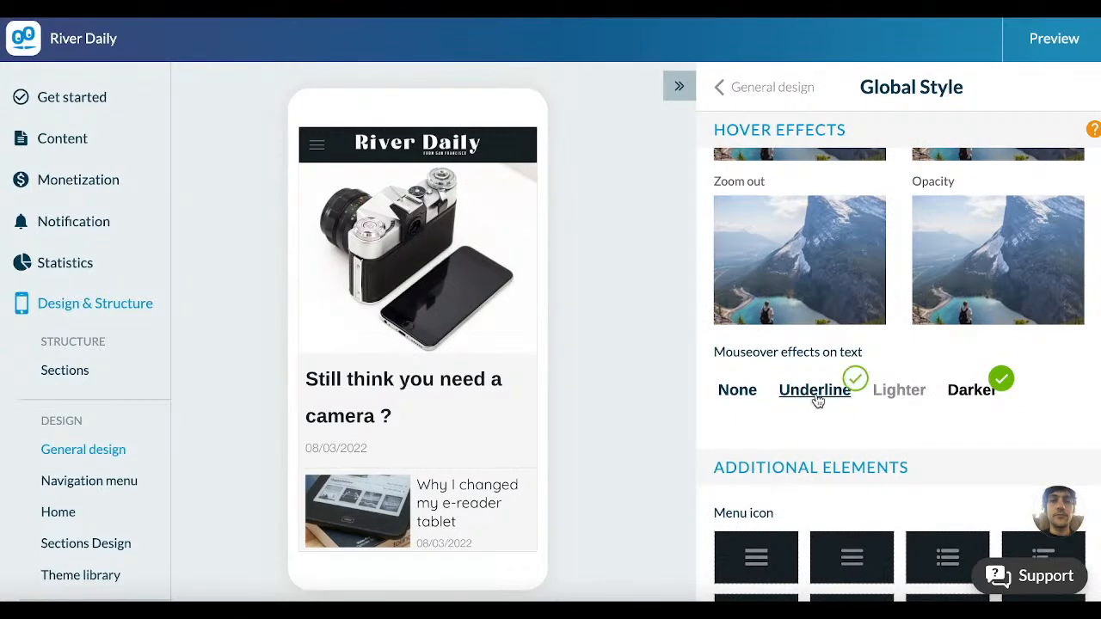
left_click(815, 391)
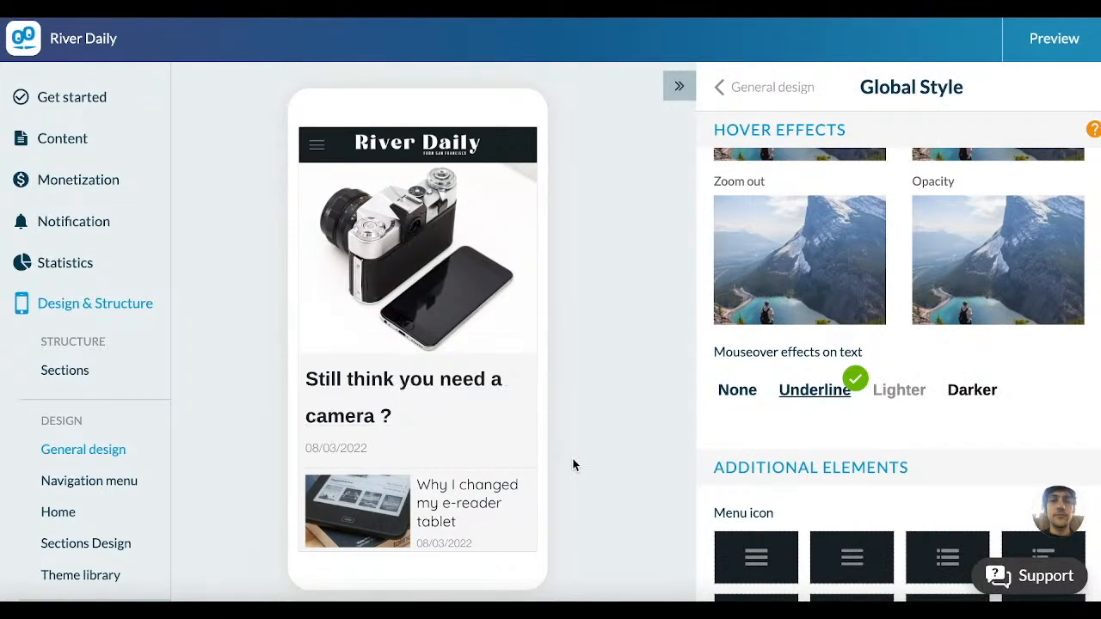
Step: Examine the menu icon and back icon choices among the global style's additional elements
scroll(619, 443, "down", 1)
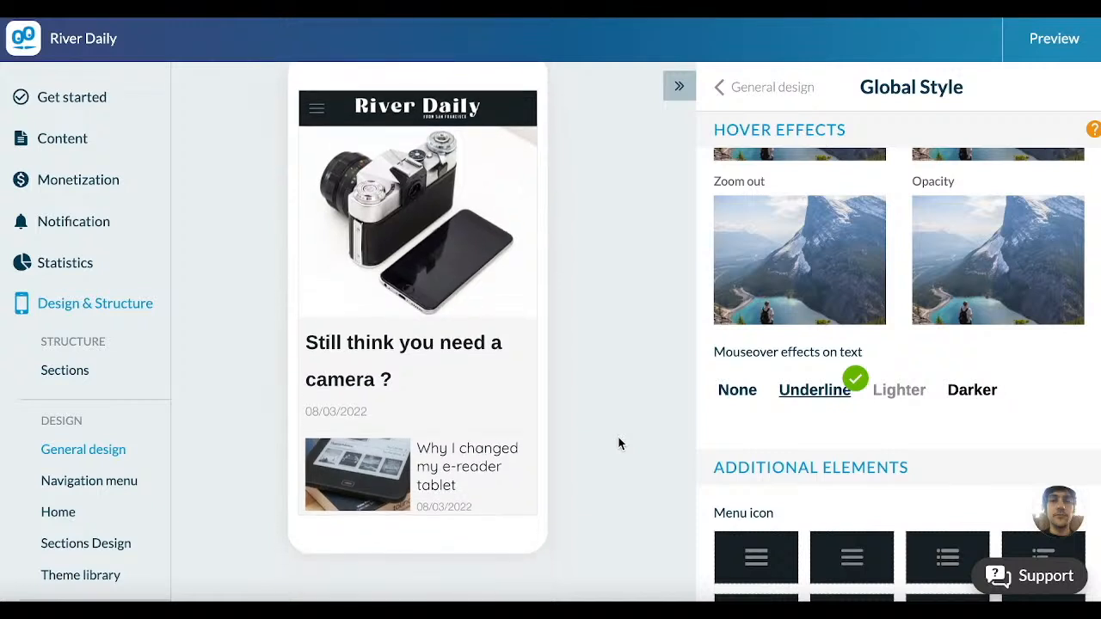
scroll(786, 455, "down", 1)
scroll(786, 458, "down", 5)
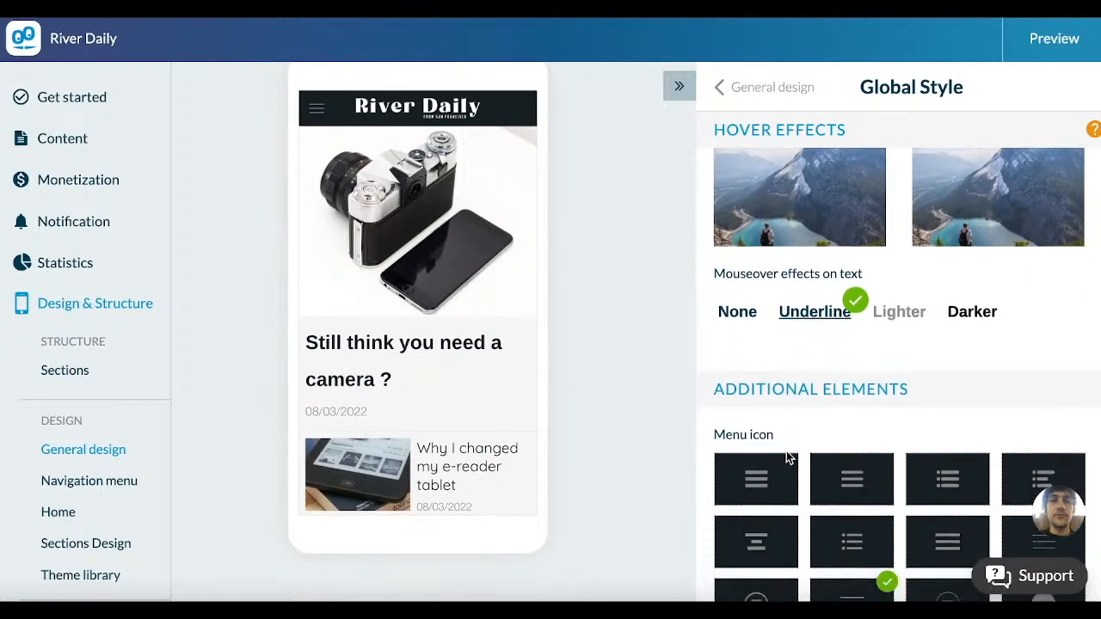
scroll(785, 457, "down", 1)
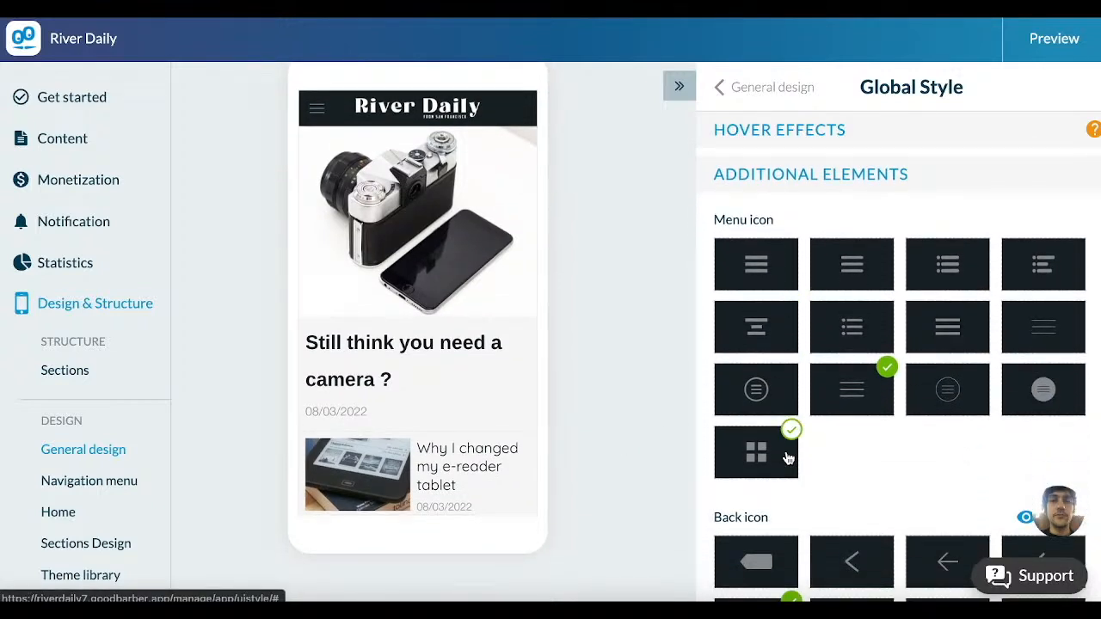
scroll(786, 458, "down", 1)
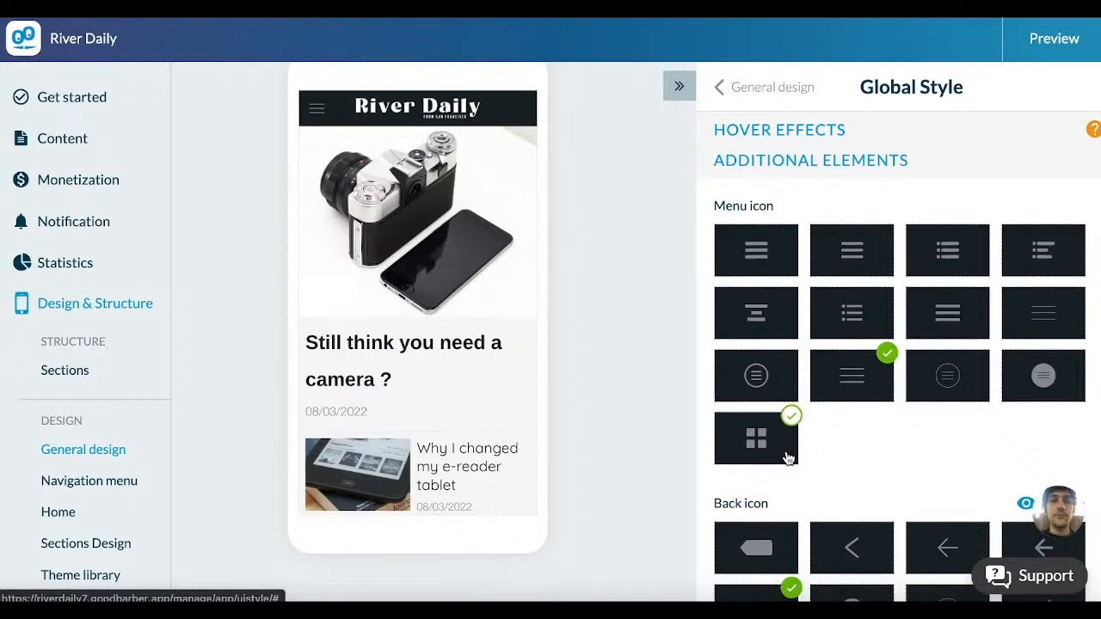
scroll(786, 457, "down", 1)
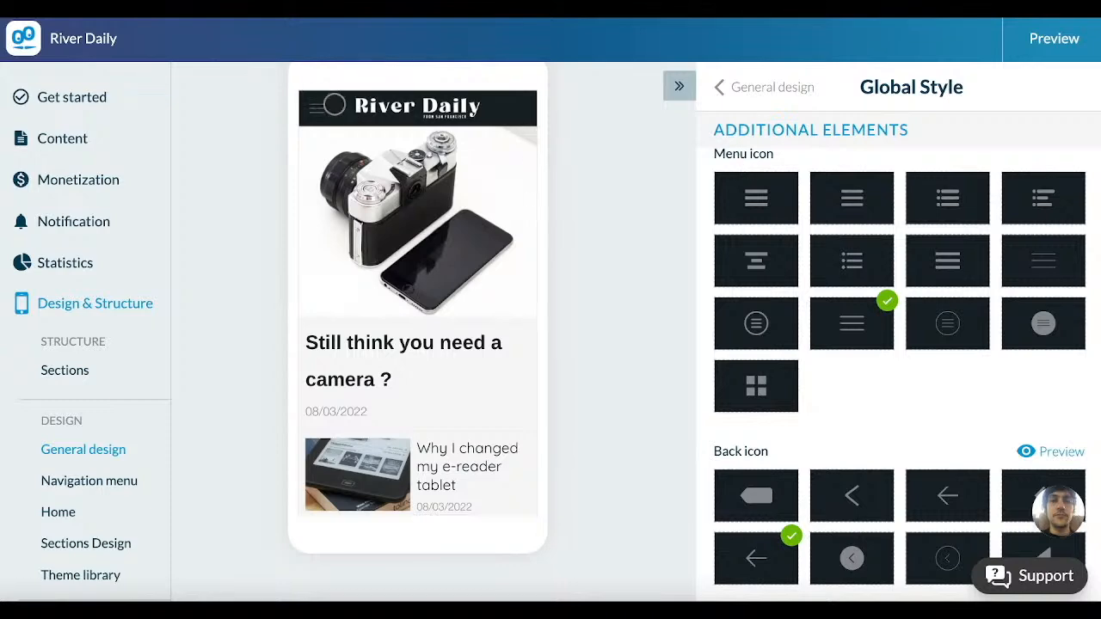
scroll(807, 406, "up", 1)
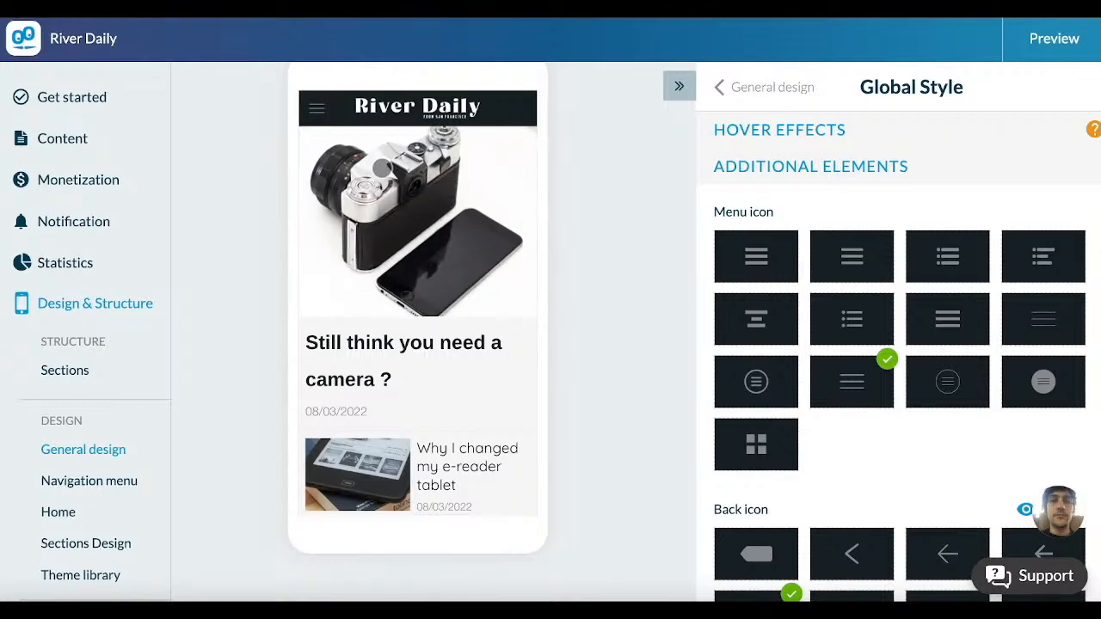
Step: Open the camera article in the phone preview and try the solid tag-shaped back icon
left_click(476, 283)
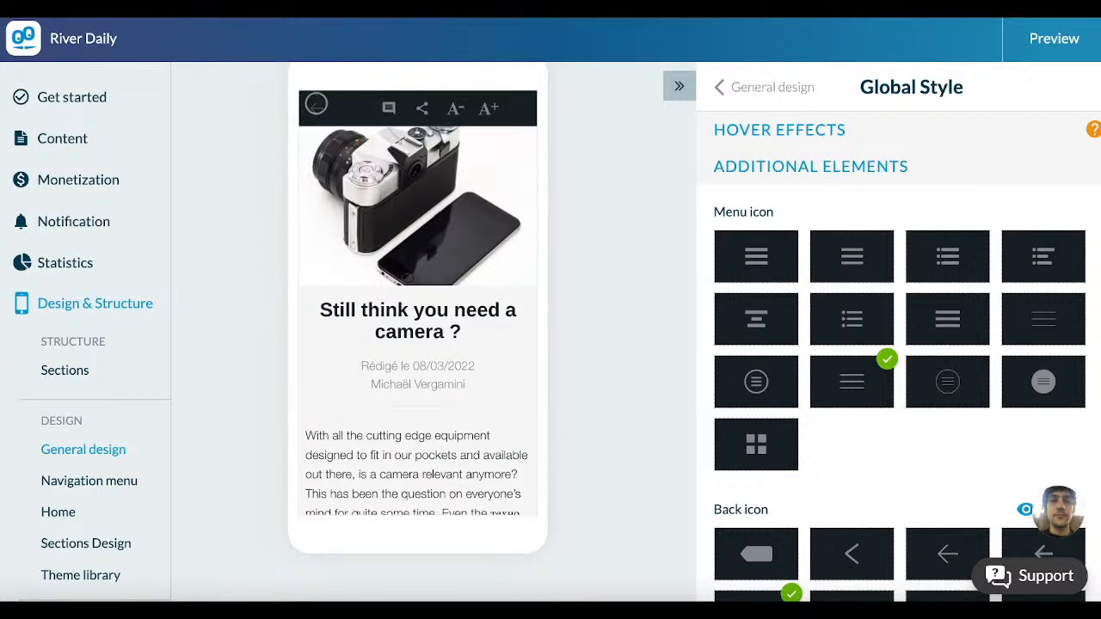
scroll(760, 481, "down", 1)
left_click(765, 492)
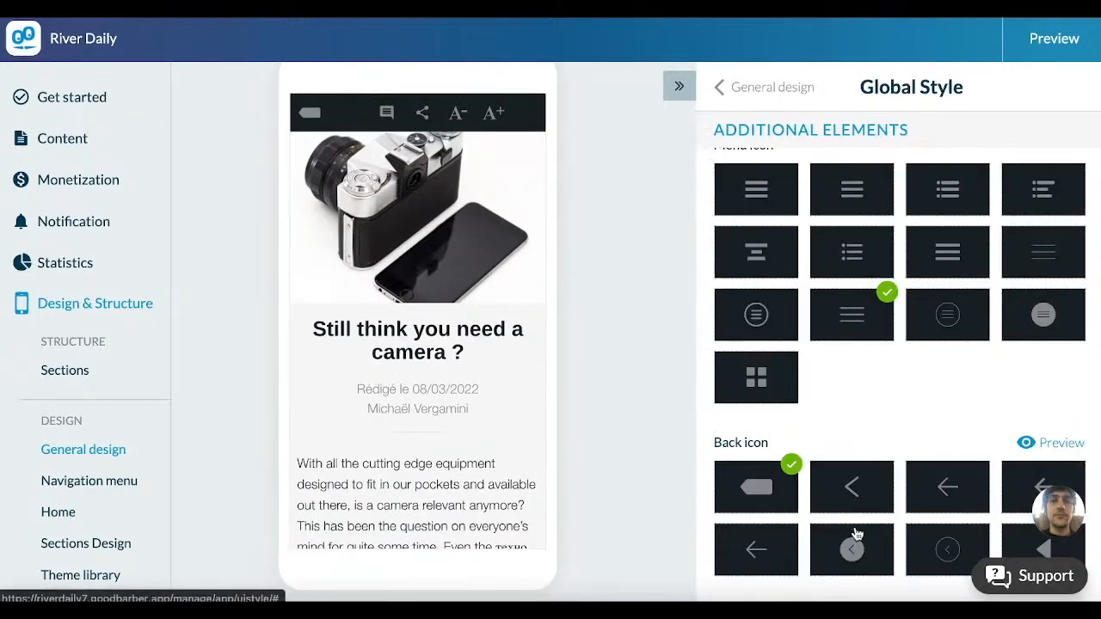
Step: Preview the back icon on an article list and change it to the thin outlined circle with a left chevron
left_click(1067, 453)
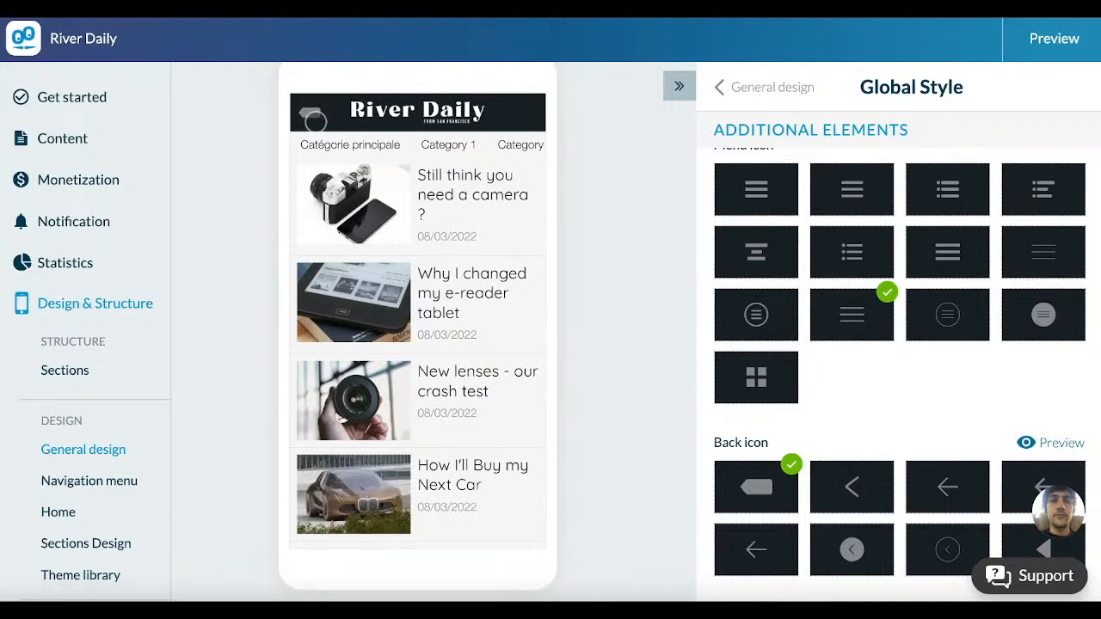
left_click(918, 556)
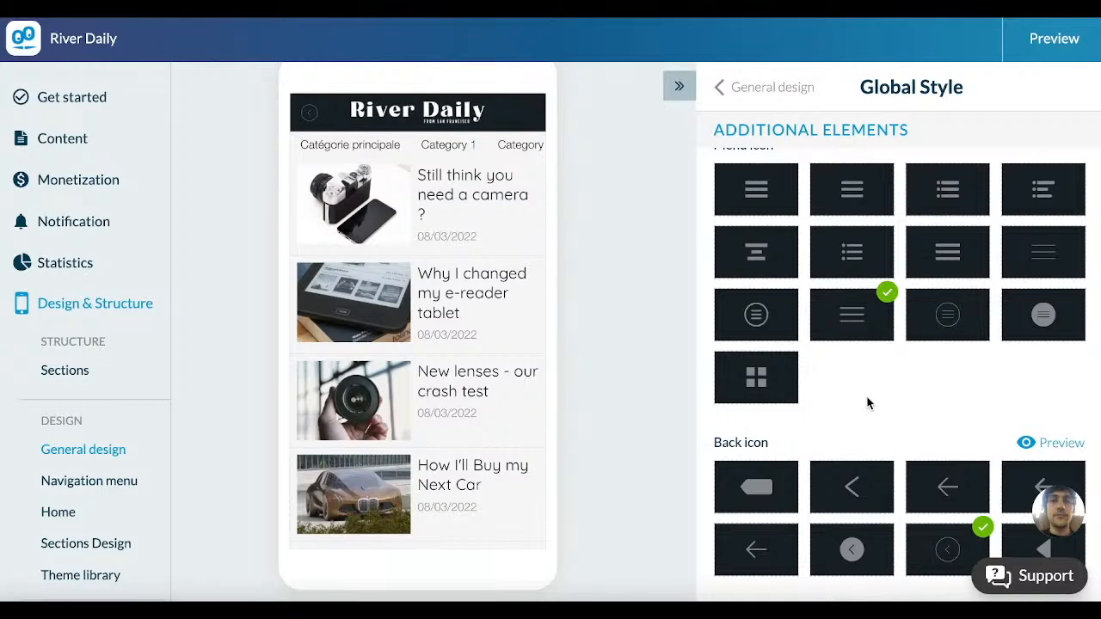
scroll(867, 402, "down", 3)
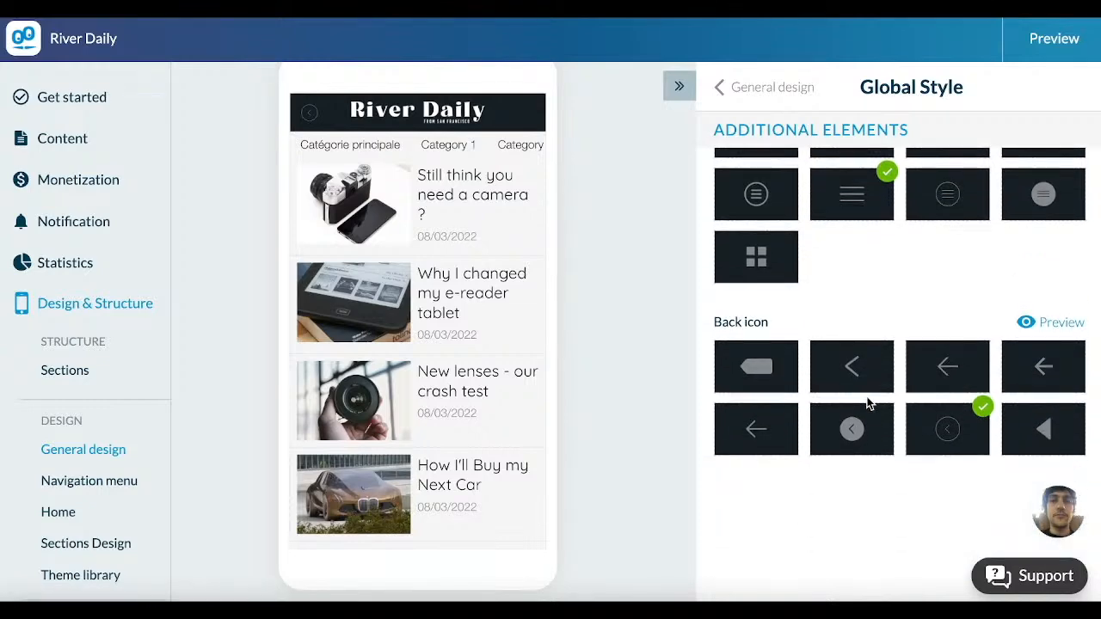
Step: Return to the Get started checklist and begin adding the app icon
left_click(72, 97)
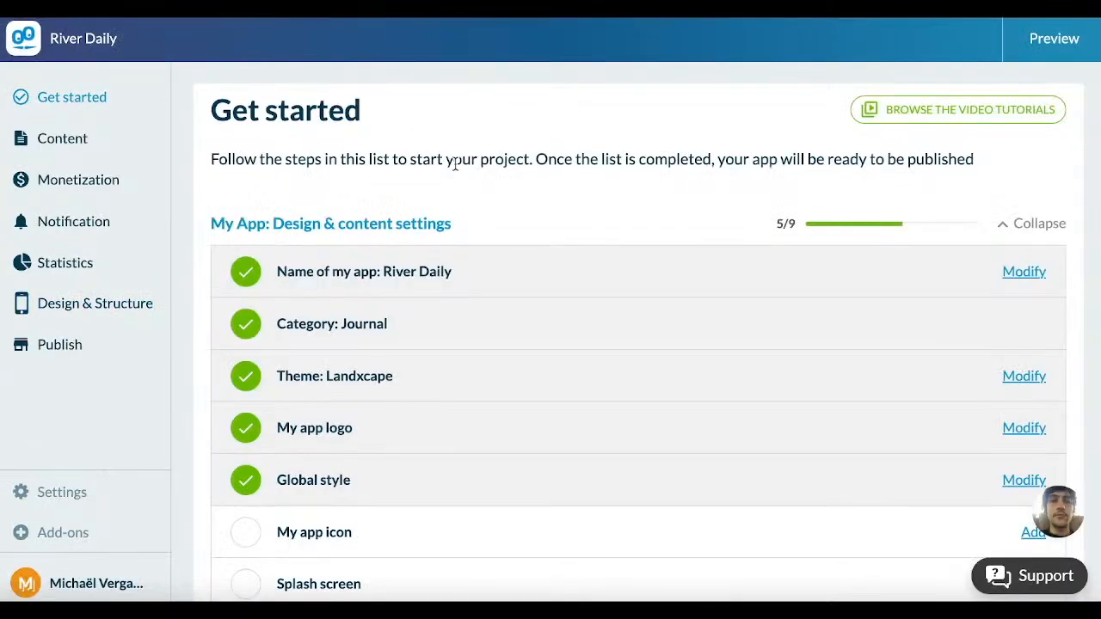
scroll(455, 163, "down", 3)
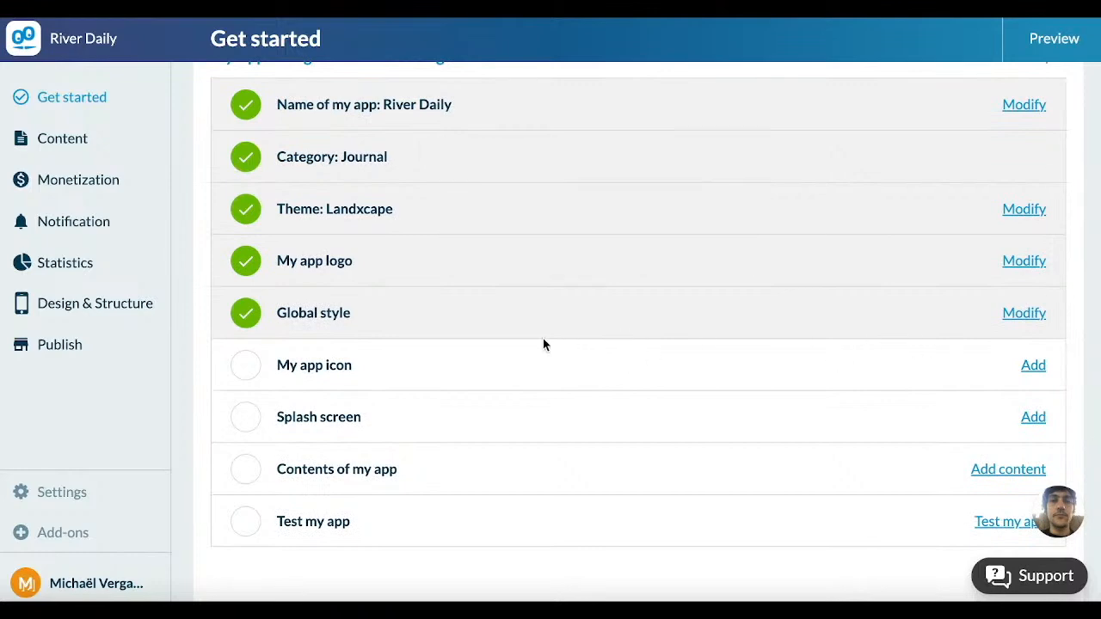
mouse_move(522, 351)
left_click(1034, 370)
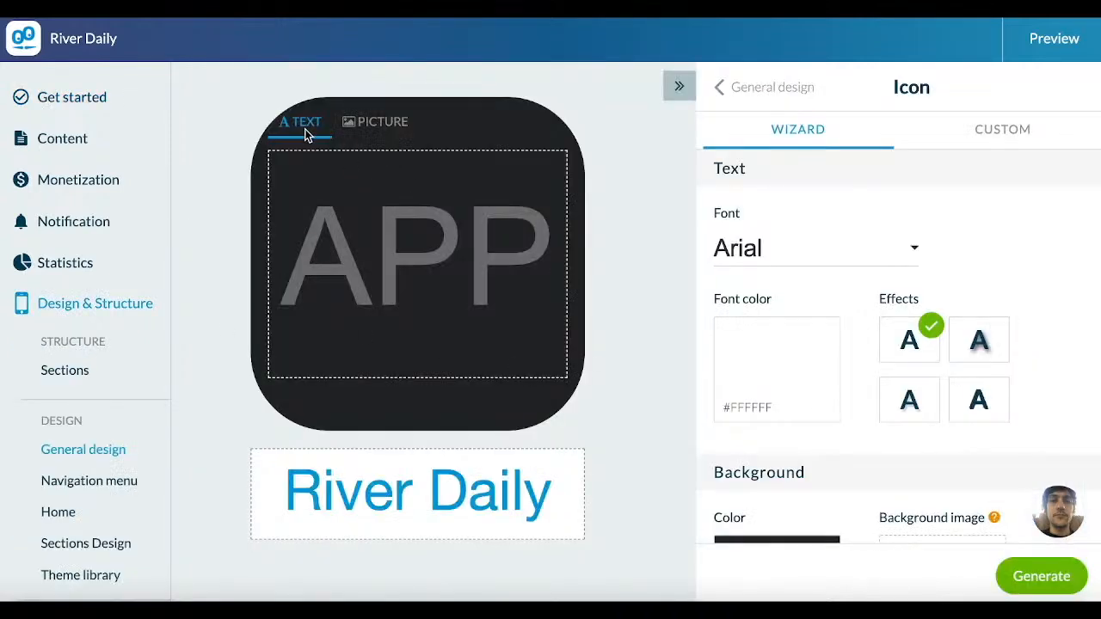
Step: Compare the picture and text modes of the icon wizard and enter RD as the icon text
left_click(378, 127)
left_click(313, 133)
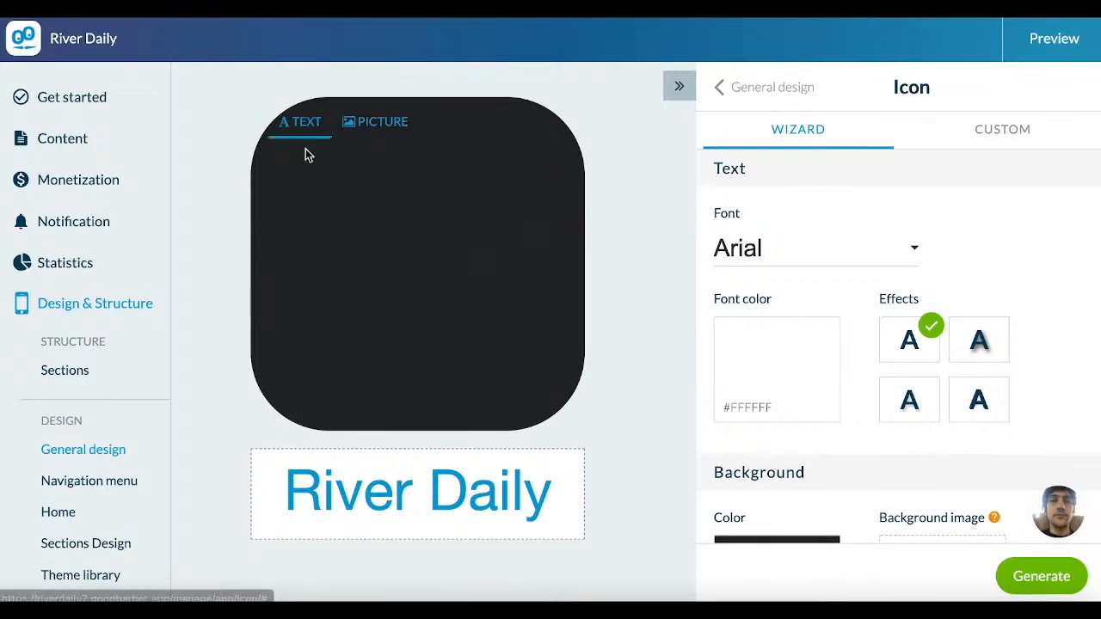
left_click(439, 246)
type("R")
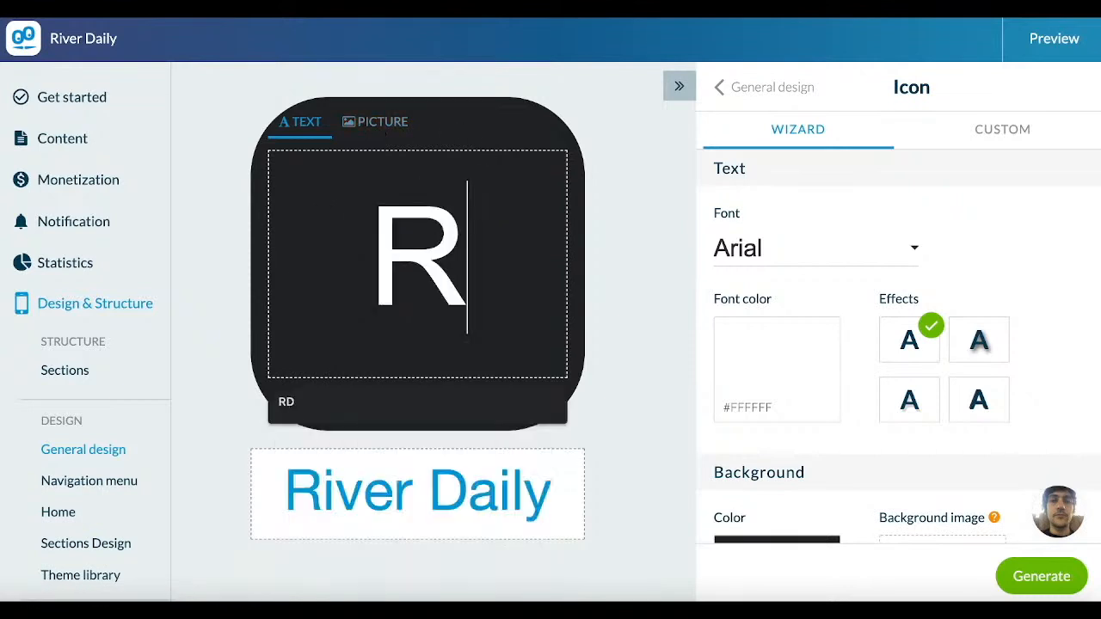
type("D")
left_click(655, 289)
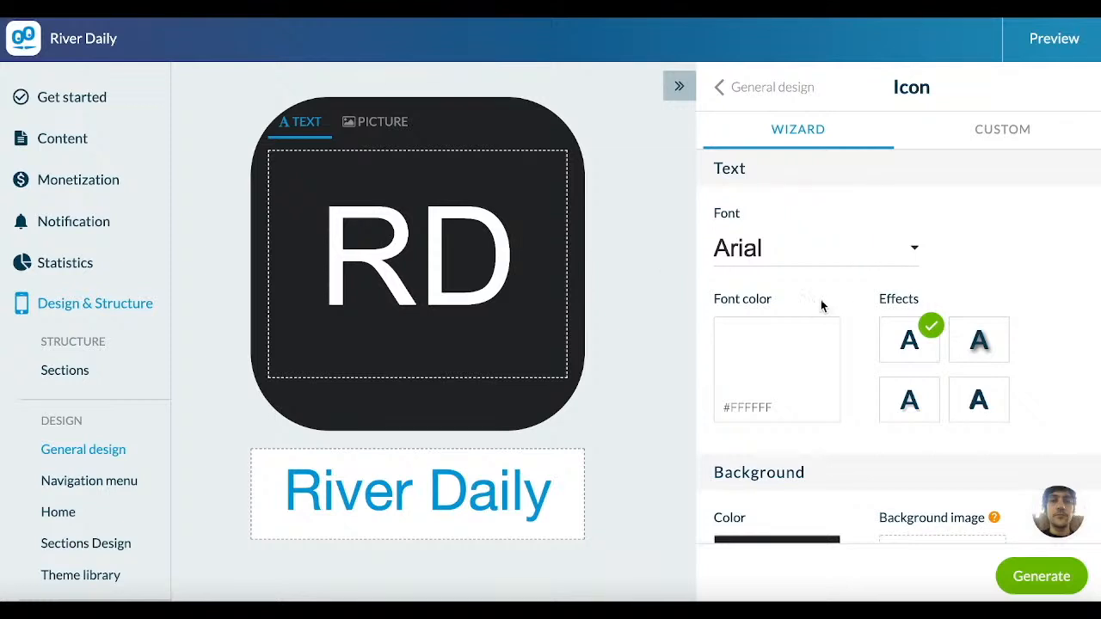
Step: Set the icon's background color to the blue #2F5FBD
scroll(821, 305, "down", 3)
left_click(791, 454)
left_click(559, 396)
left_click(711, 574)
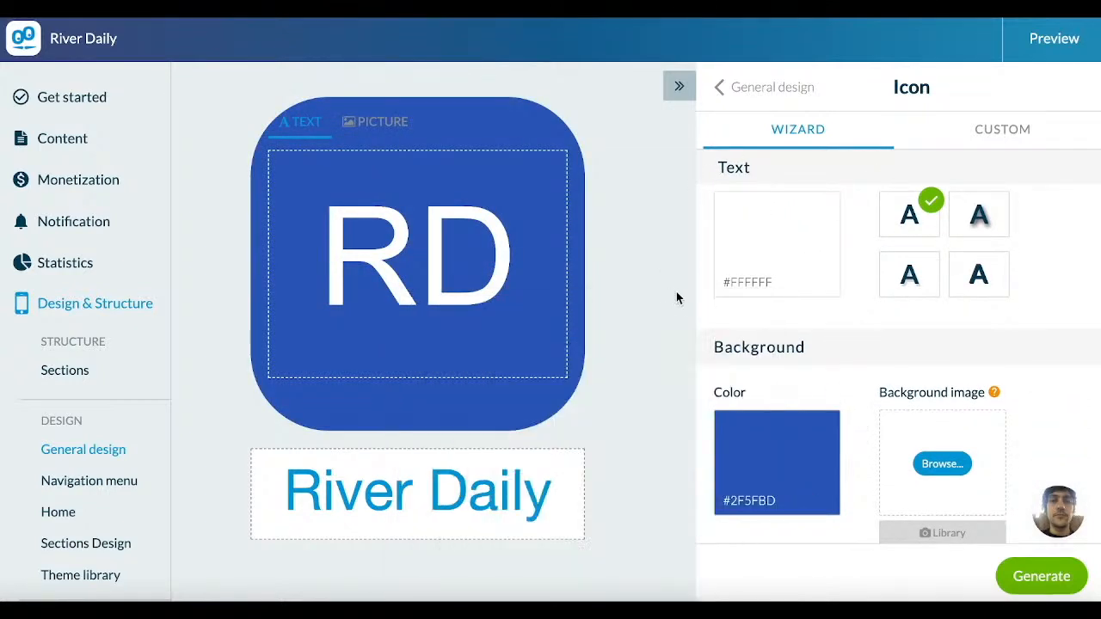
scroll(826, 326, "up", 3)
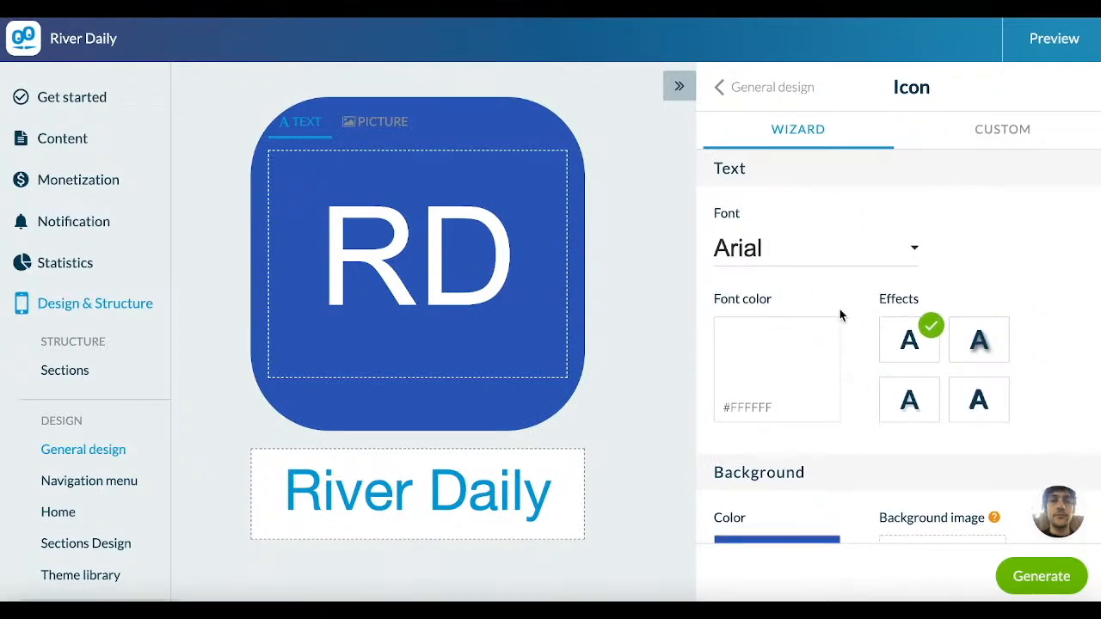
Step: Use the black-on-white River Daily logo picture as the app icon and confirm River Daily as the name below it
left_click(376, 120)
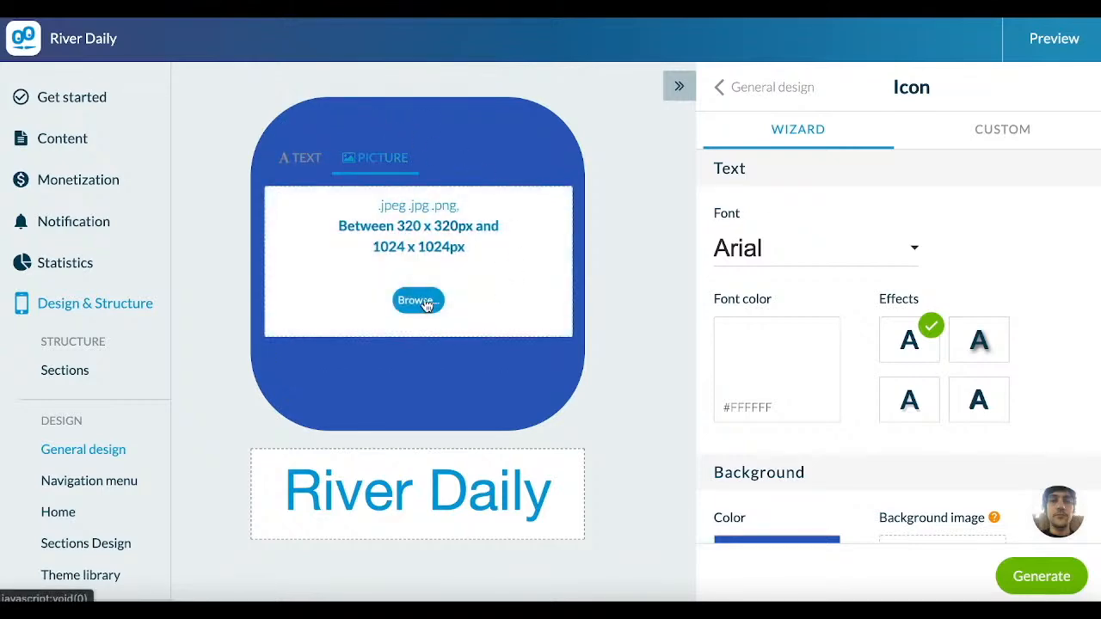
left_click(426, 303)
left_click(421, 160)
double_click(421, 160)
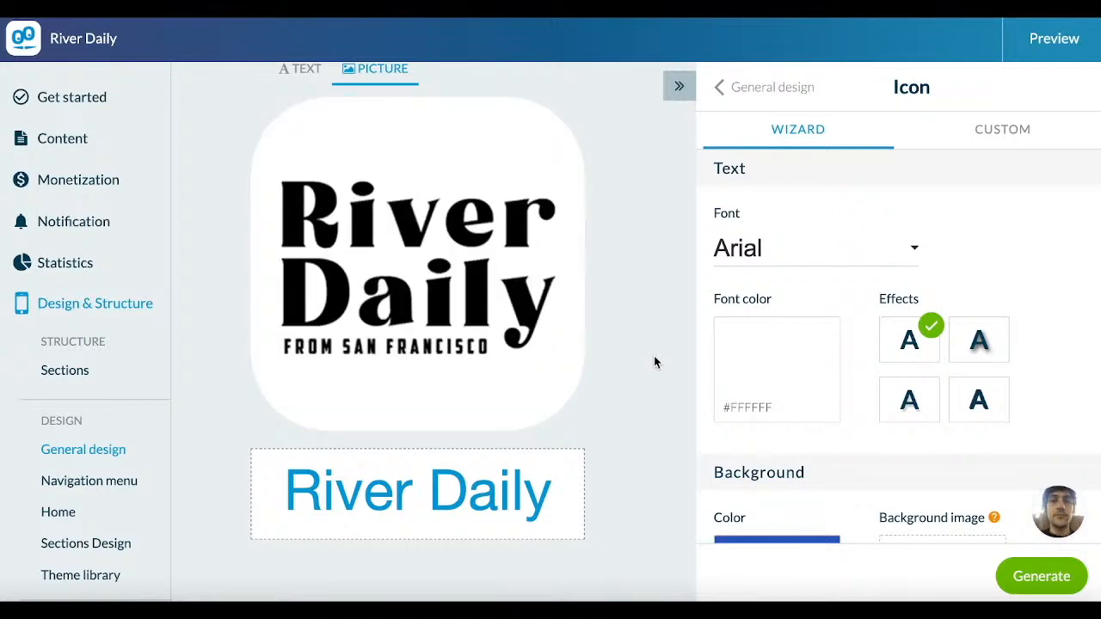
left_click(456, 498)
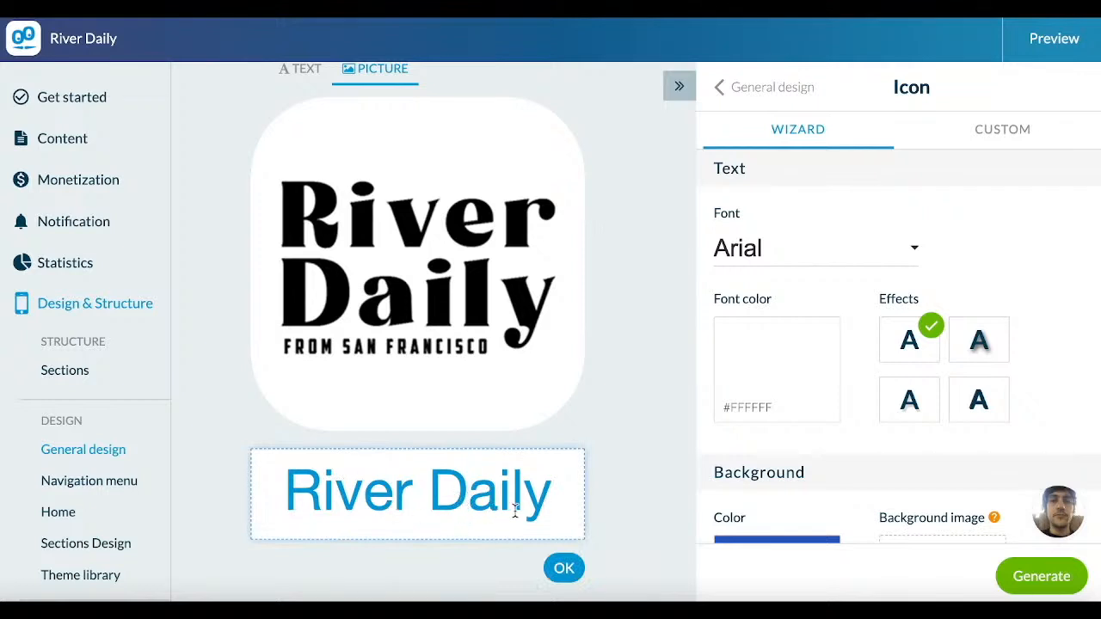
left_click(562, 571)
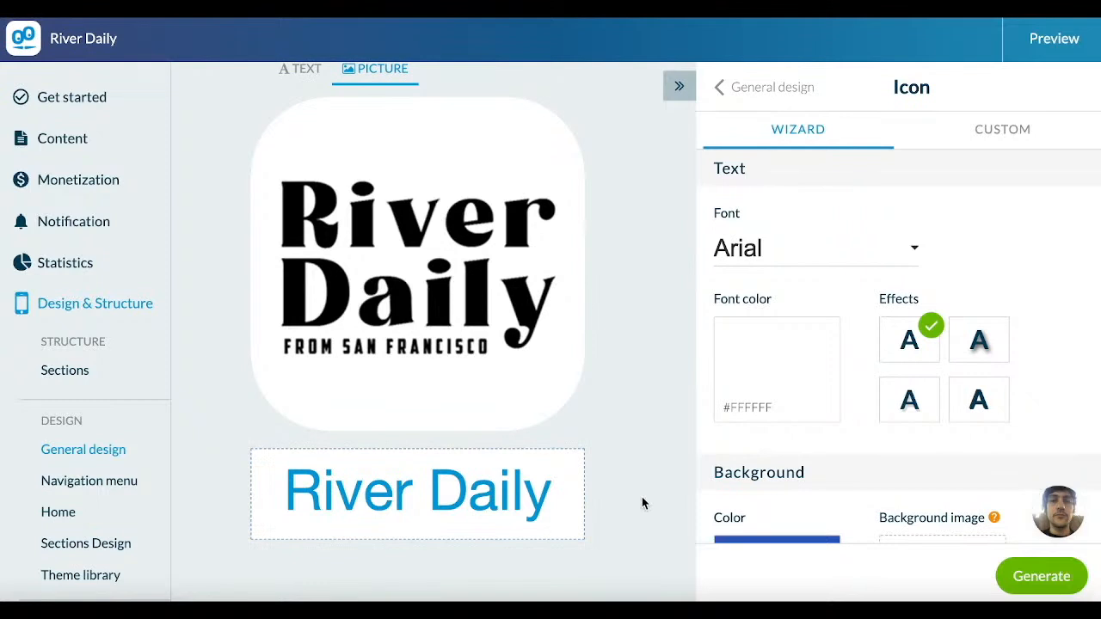
Step: Generate the app icon and review its iOS, Android and PWA versions down to the favicon
left_click(1030, 573)
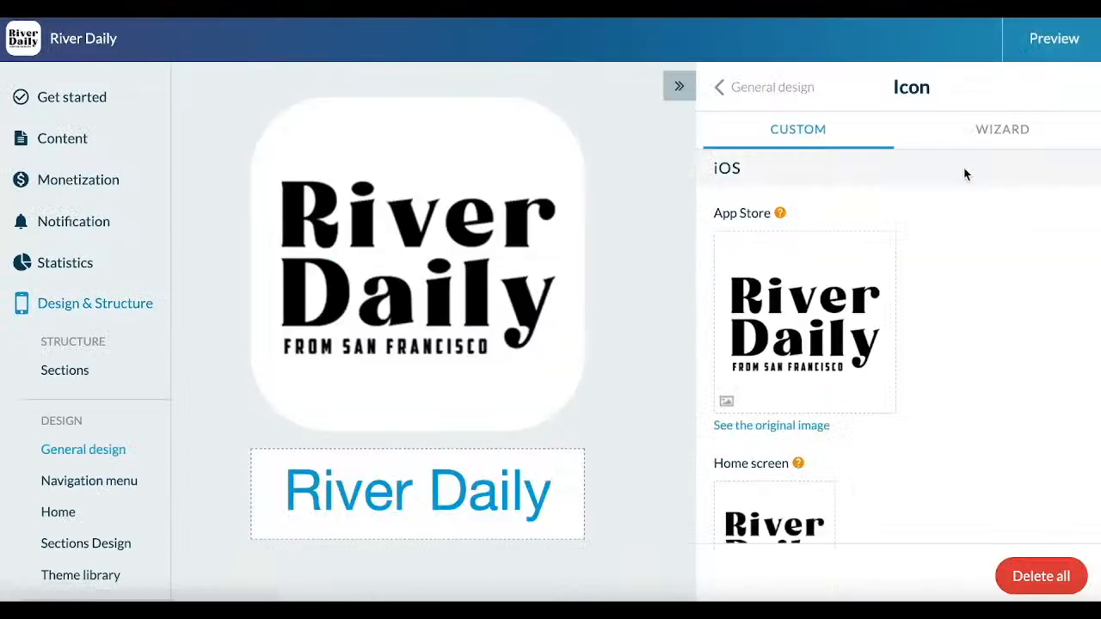
mouse_move(764, 211)
scroll(764, 215, "down", 5)
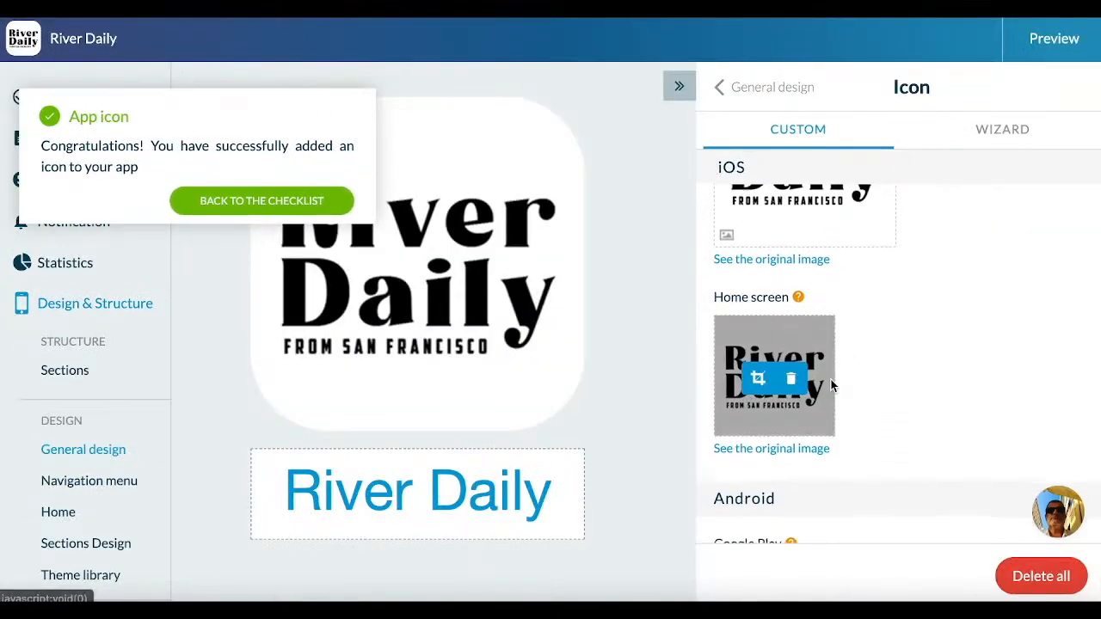
scroll(1042, 474, "down", 6)
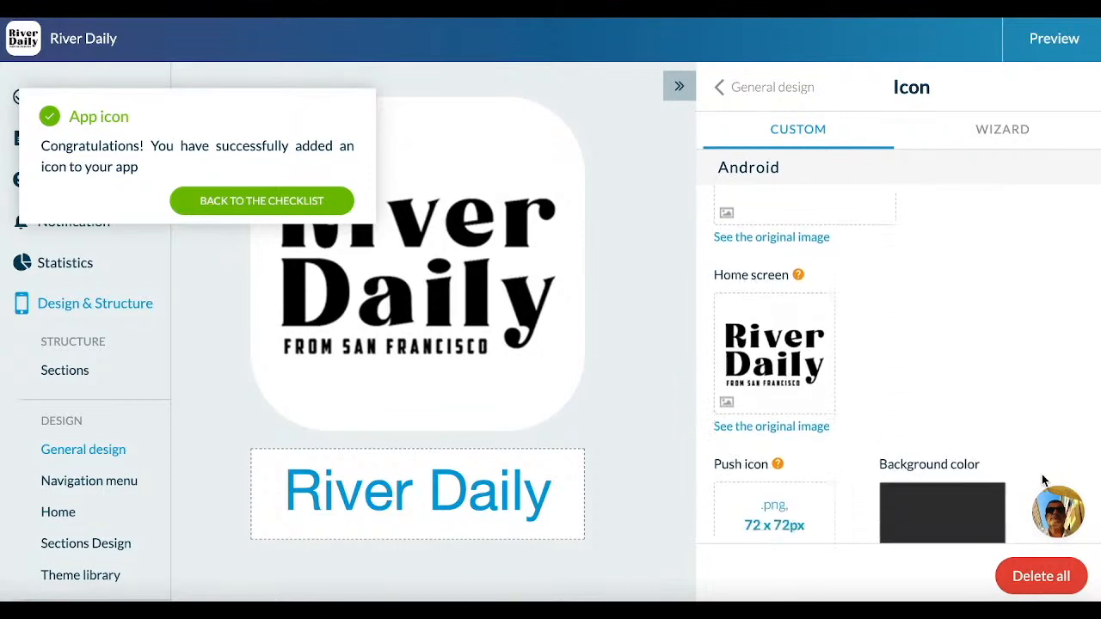
scroll(877, 427, "down", 5)
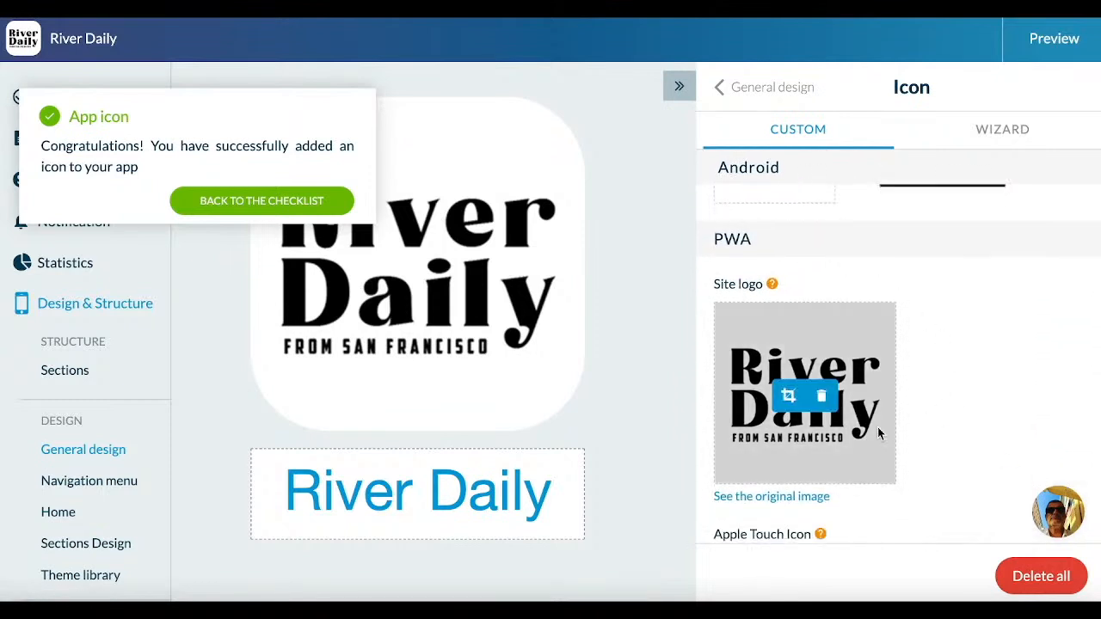
scroll(877, 427, "down", 5)
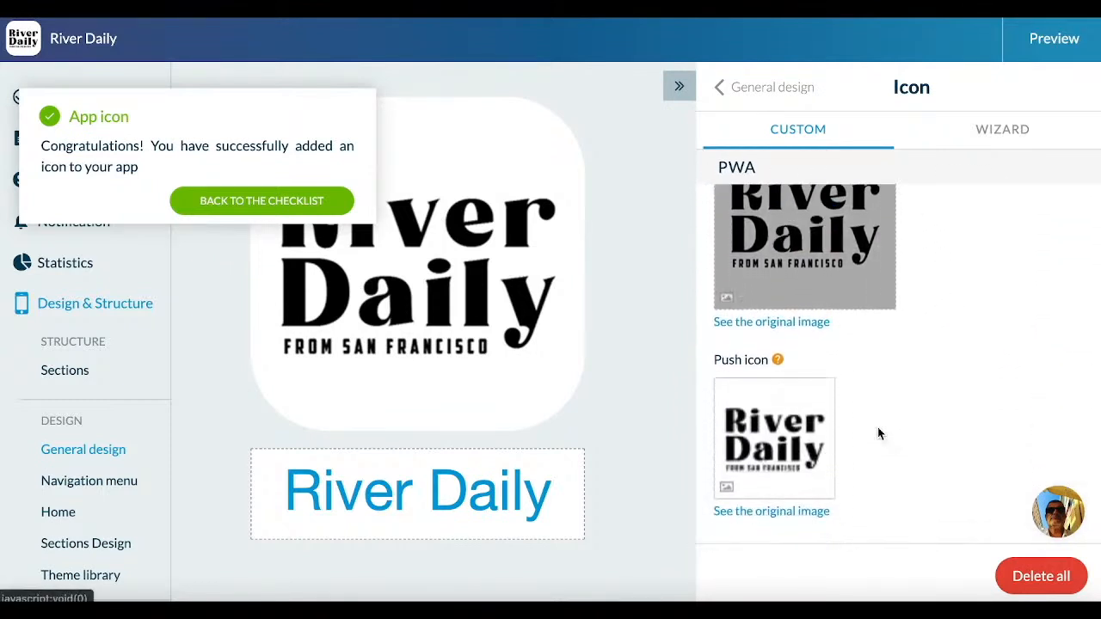
scroll(878, 429, "down", 1)
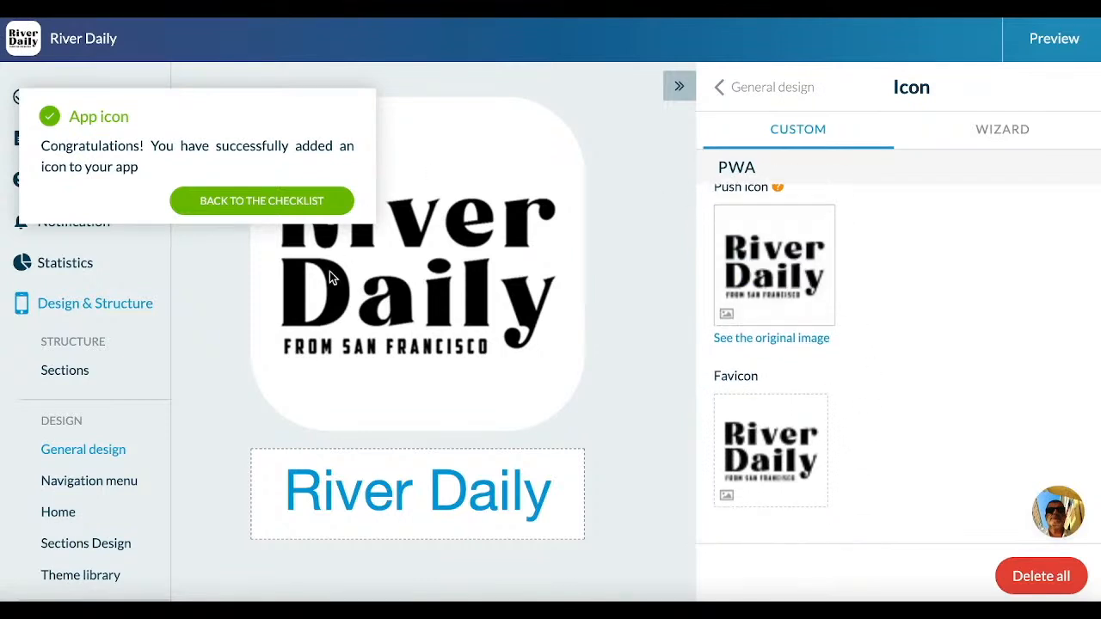
Step: Return to the Get started checklist, begin adding the splash screen and look over the wizard's title, baseline and background settings
left_click(253, 202)
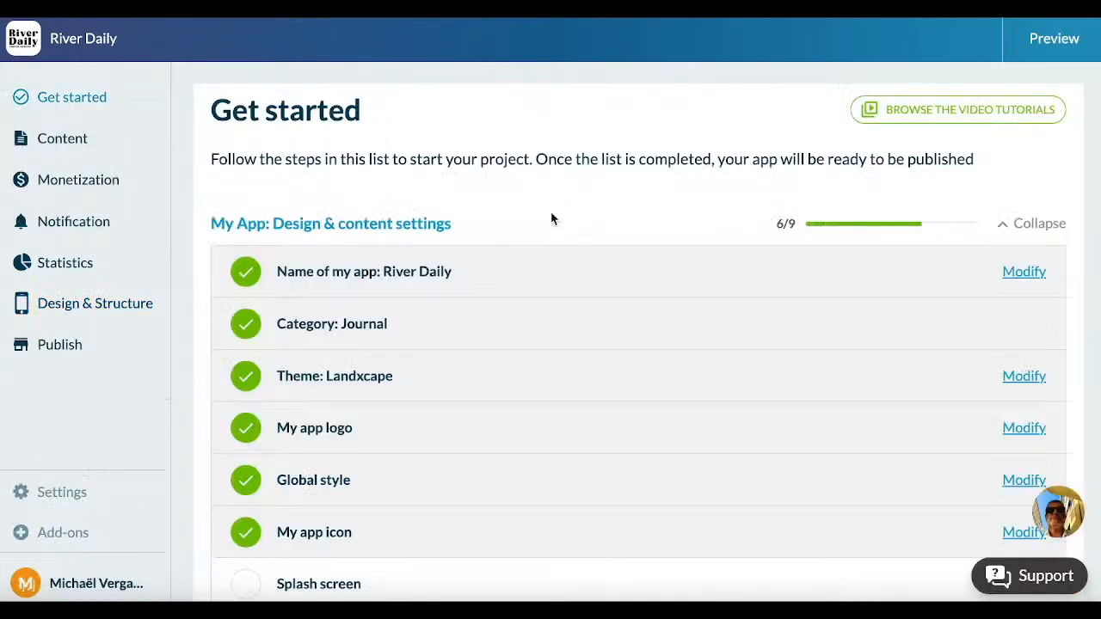
scroll(551, 219, "down", 2)
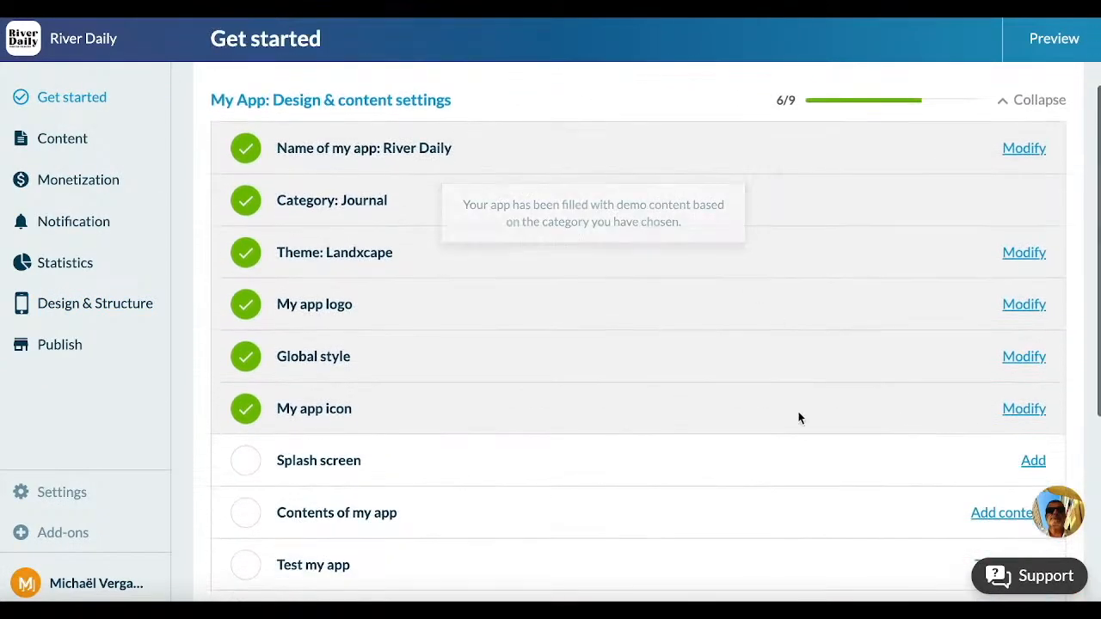
left_click(1029, 463)
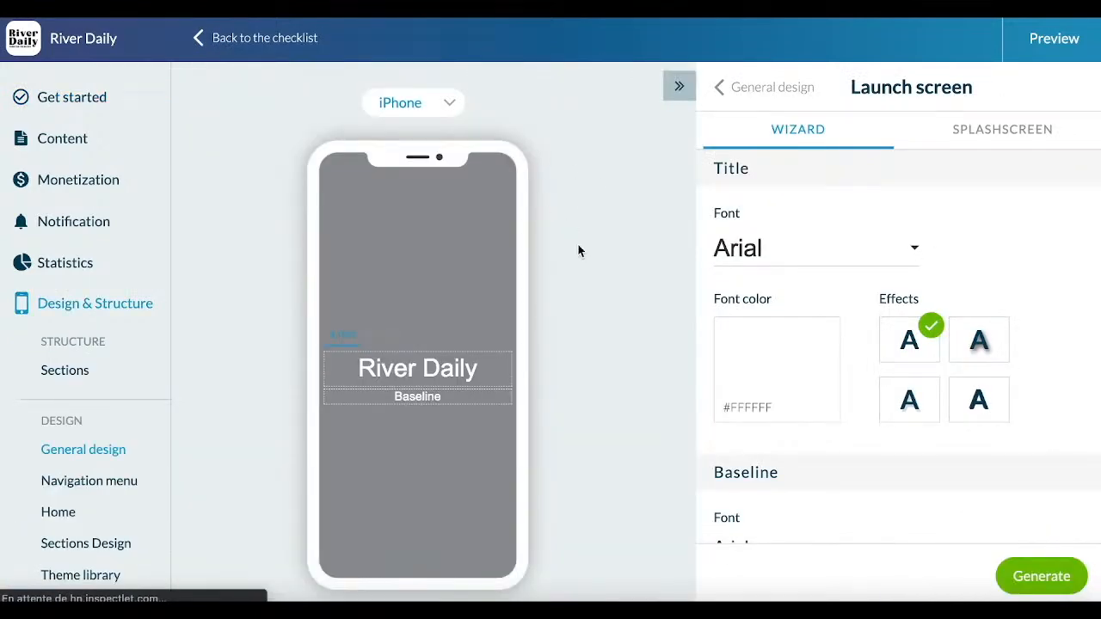
scroll(578, 246, "down", 1)
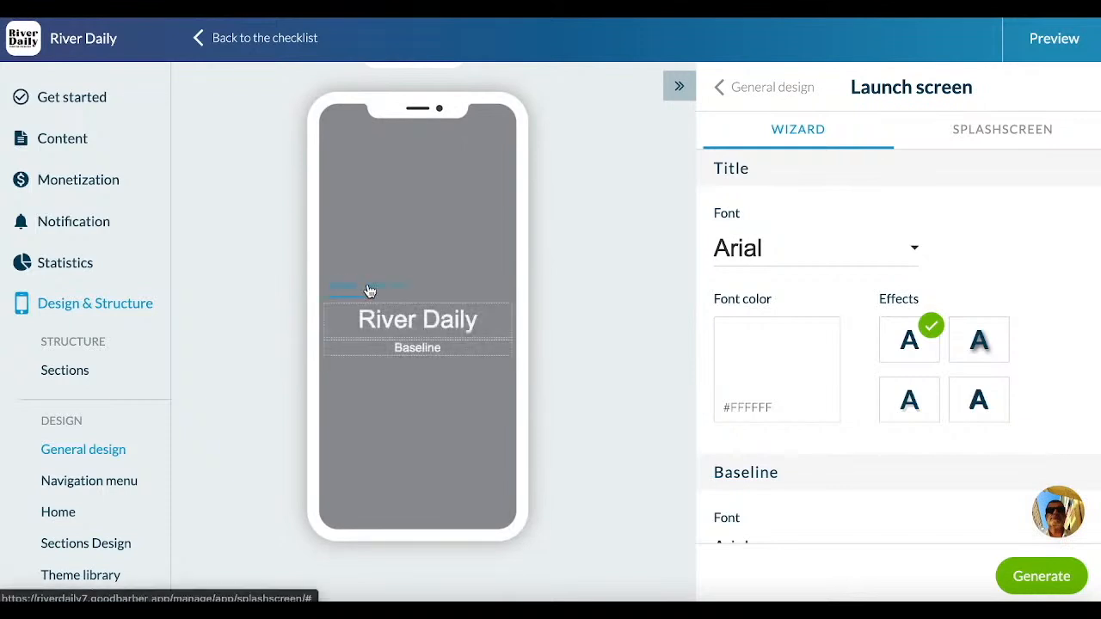
scroll(966, 381, "down", 3)
scroll(966, 381, "down", 2)
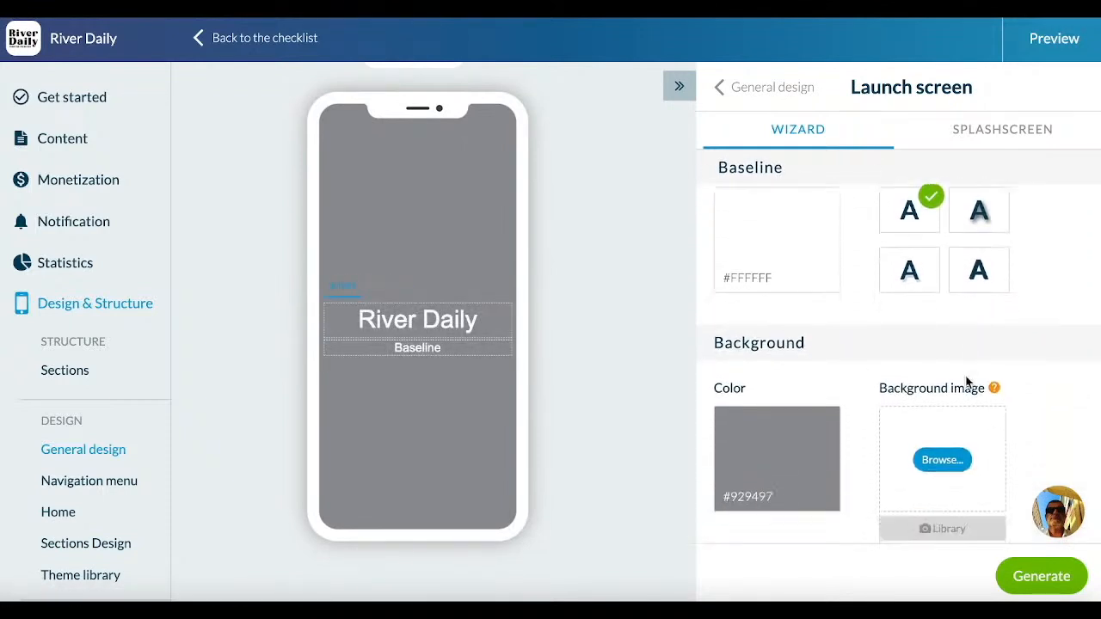
scroll(965, 381, "up", 4)
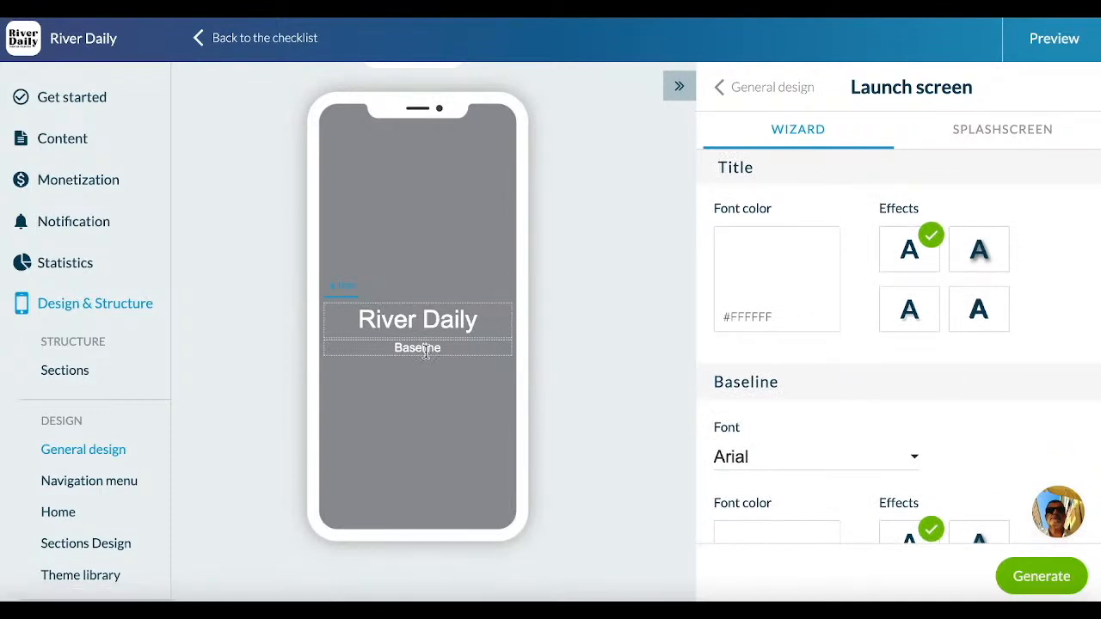
Step: Switch the launch screen from text to a picture and set its background color to white #FFFFFF
left_click(397, 295)
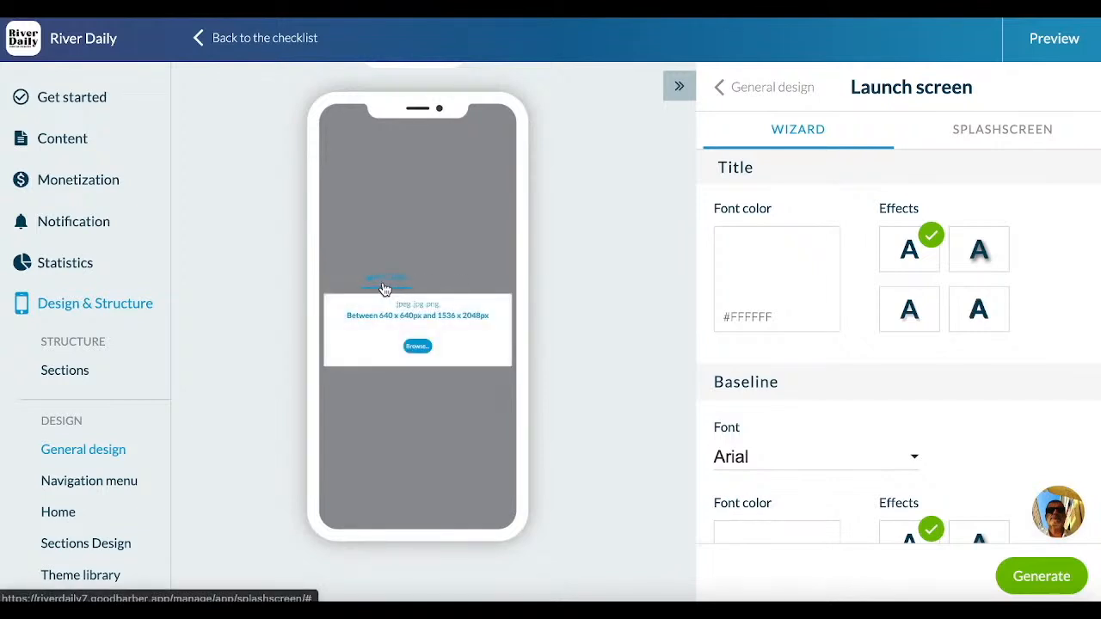
scroll(842, 319, "down", 5)
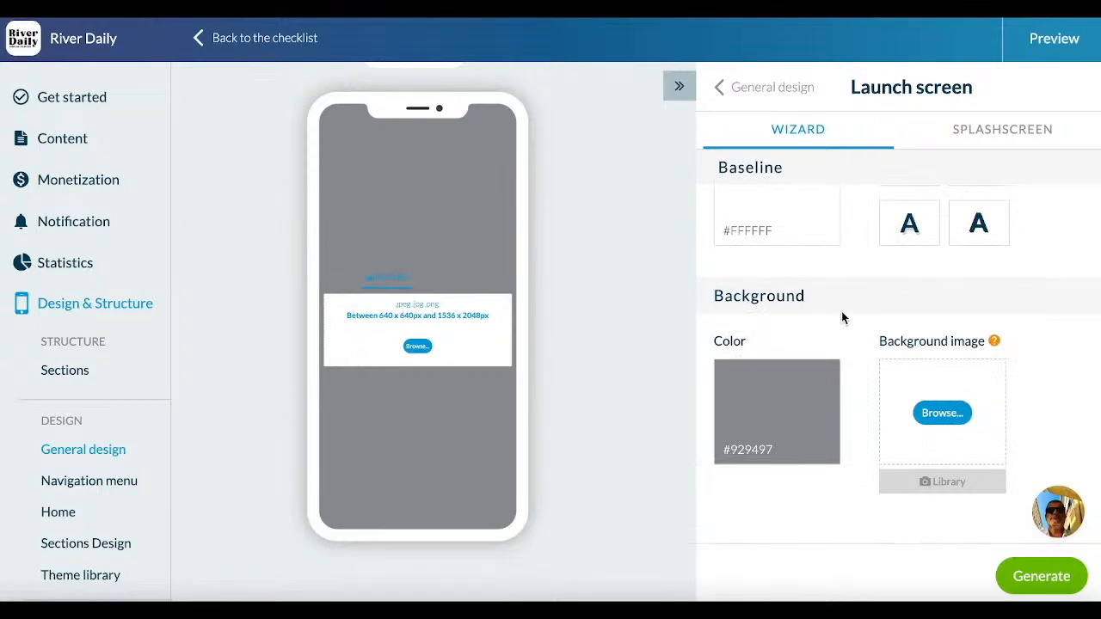
left_click(788, 386)
left_click_drag(432, 388, 382, 339)
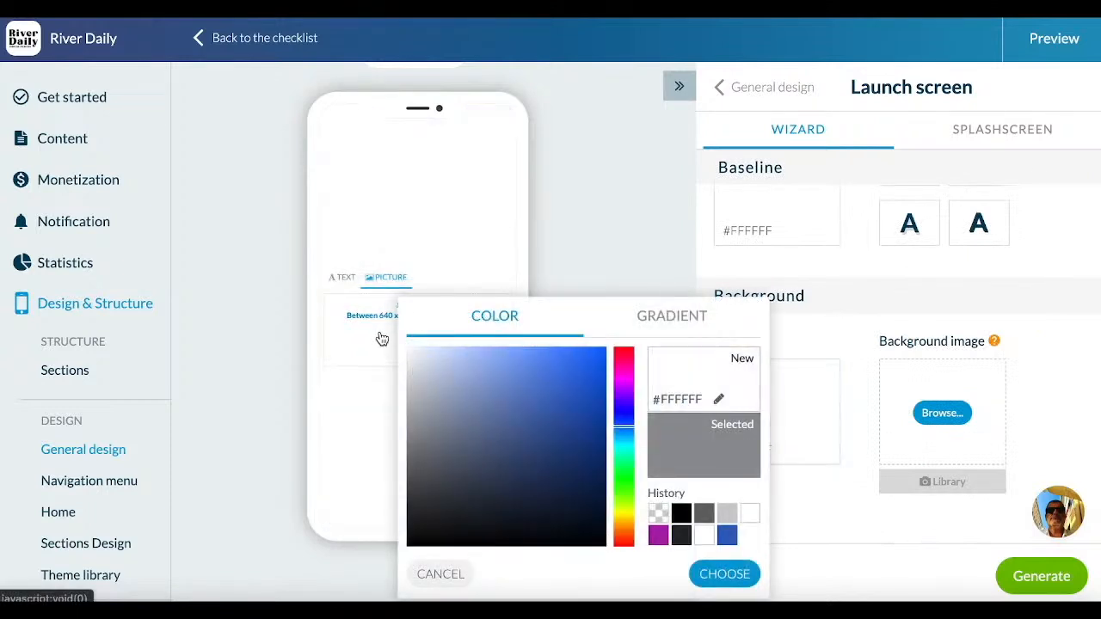
left_click(713, 574)
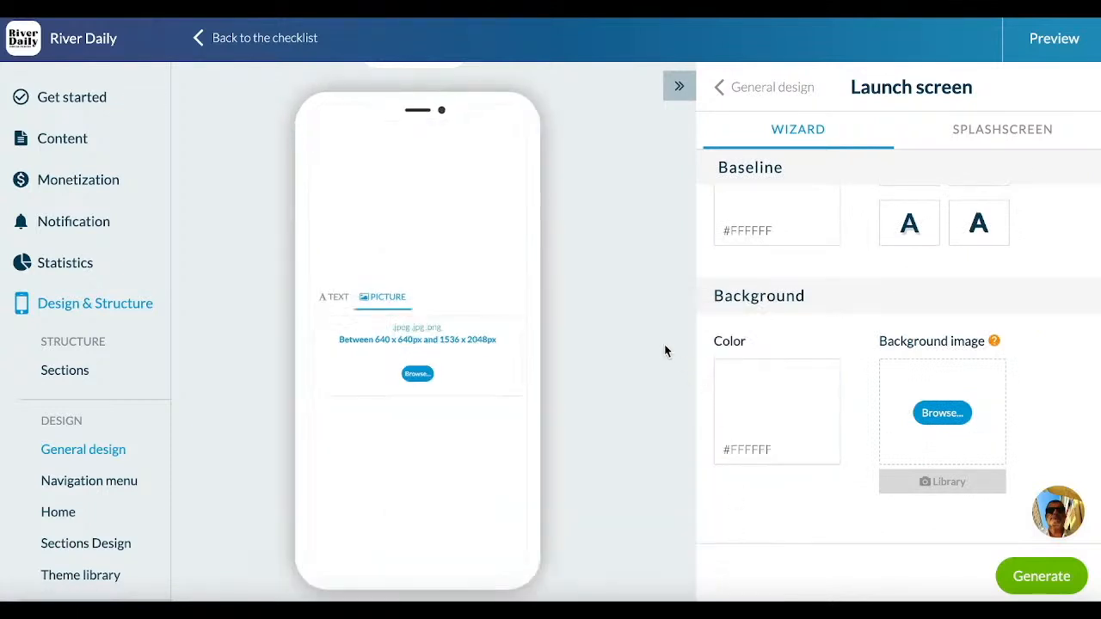
Step: Upload the black River Daily logo picture, generate the launch screen and review its Android and tablet landscape versions
left_click(417, 375)
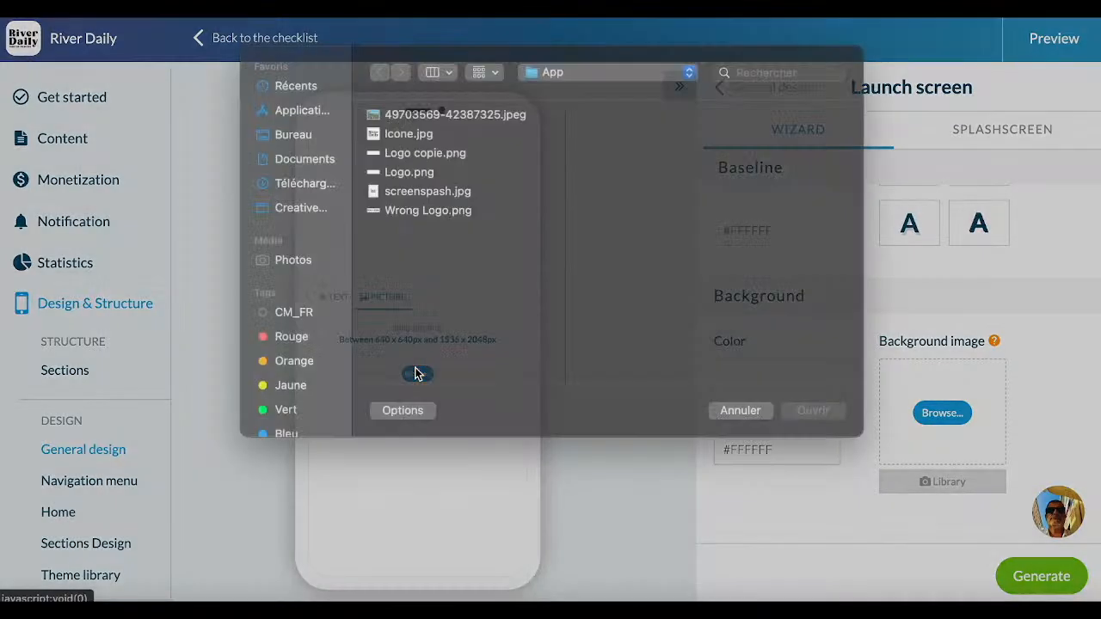
double_click(439, 215)
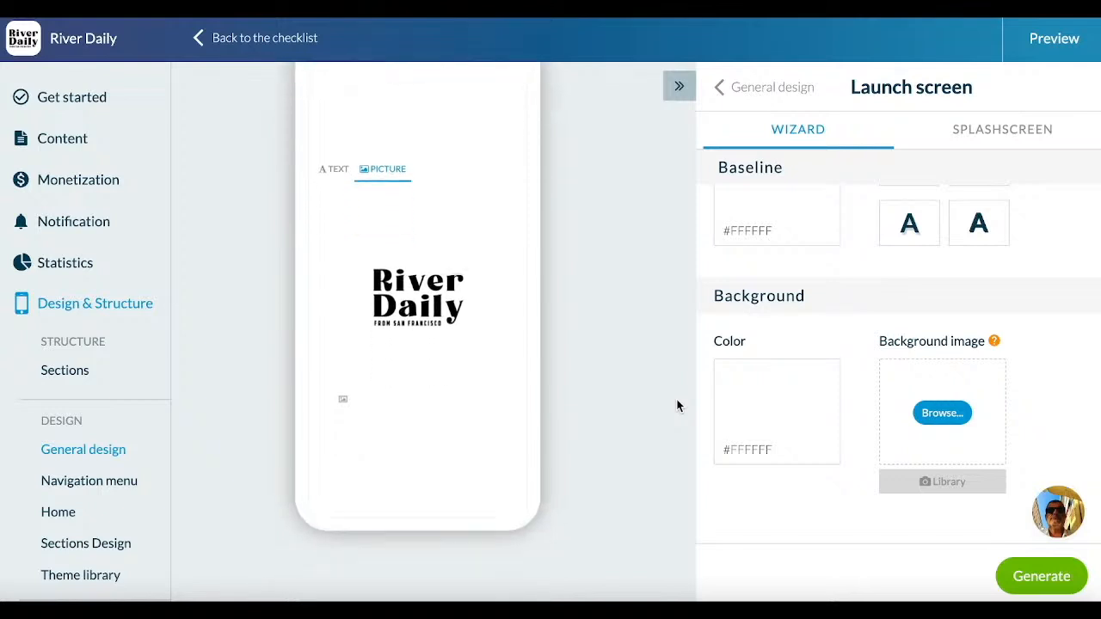
left_click(1050, 578)
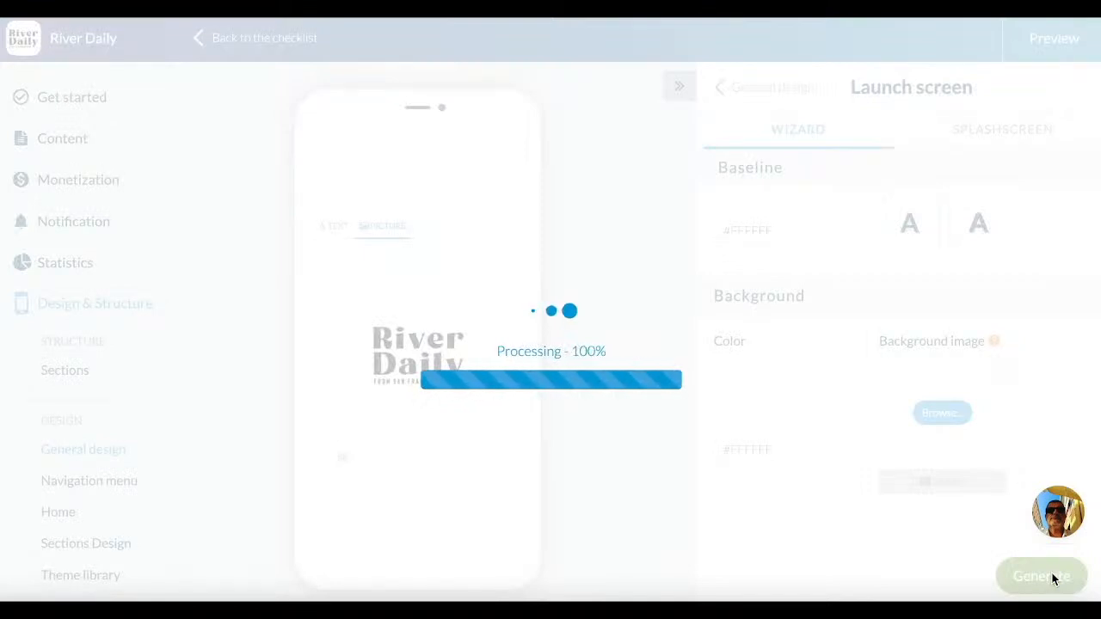
scroll(923, 184, "down", 3)
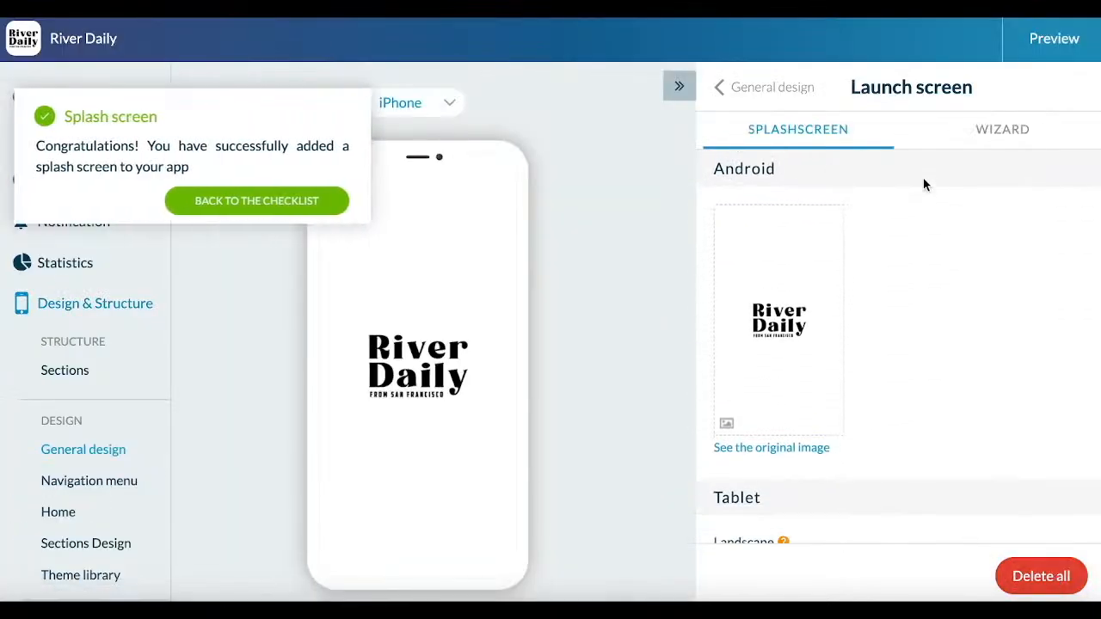
scroll(938, 369, "down", 2)
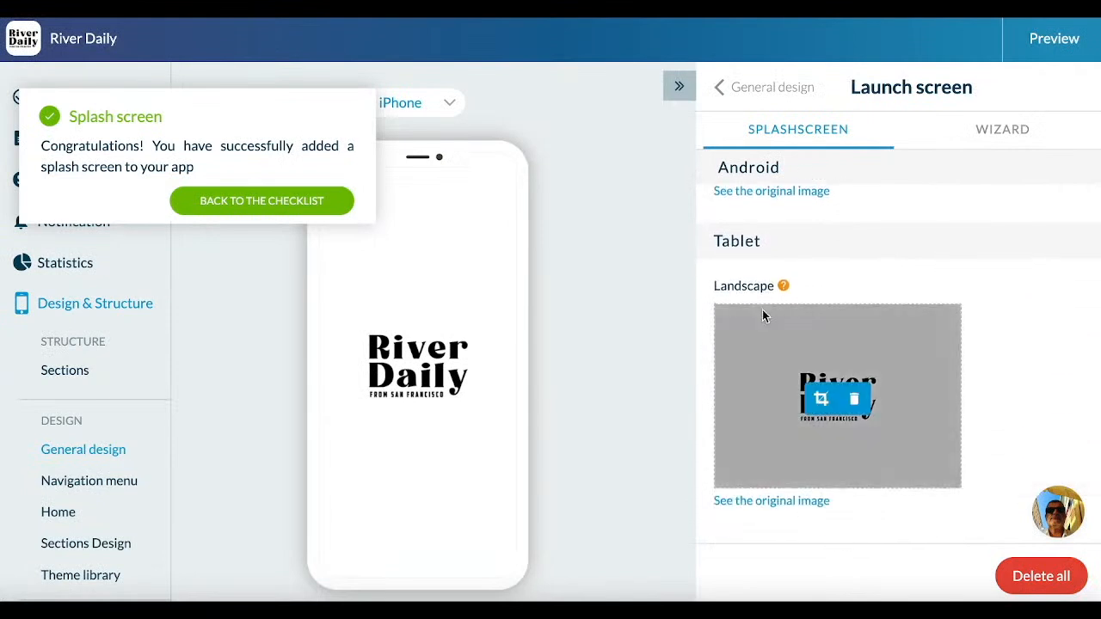
Step: Return to the Get started checklist and begin adding the contents of the app
left_click(215, 199)
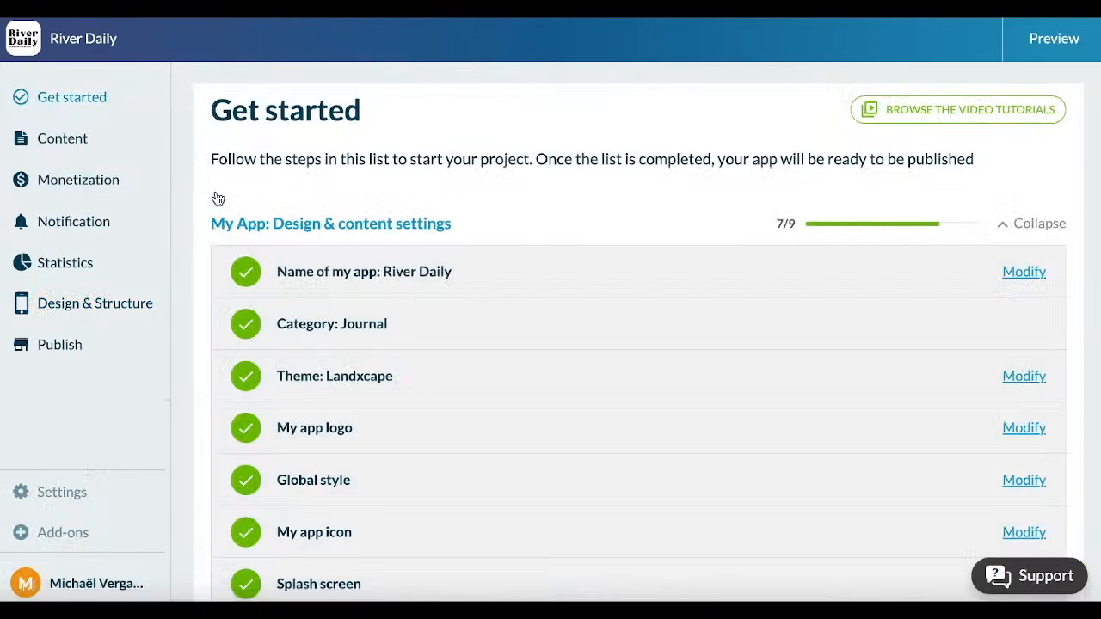
scroll(469, 387, "down", 5)
scroll(469, 394, "up", 2)
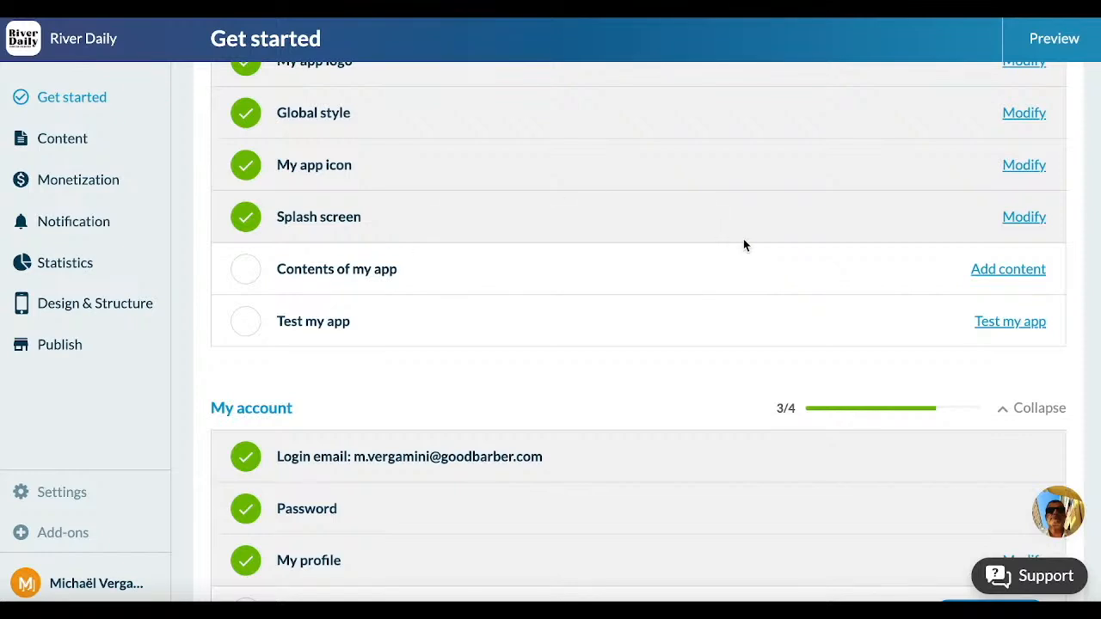
left_click(983, 272)
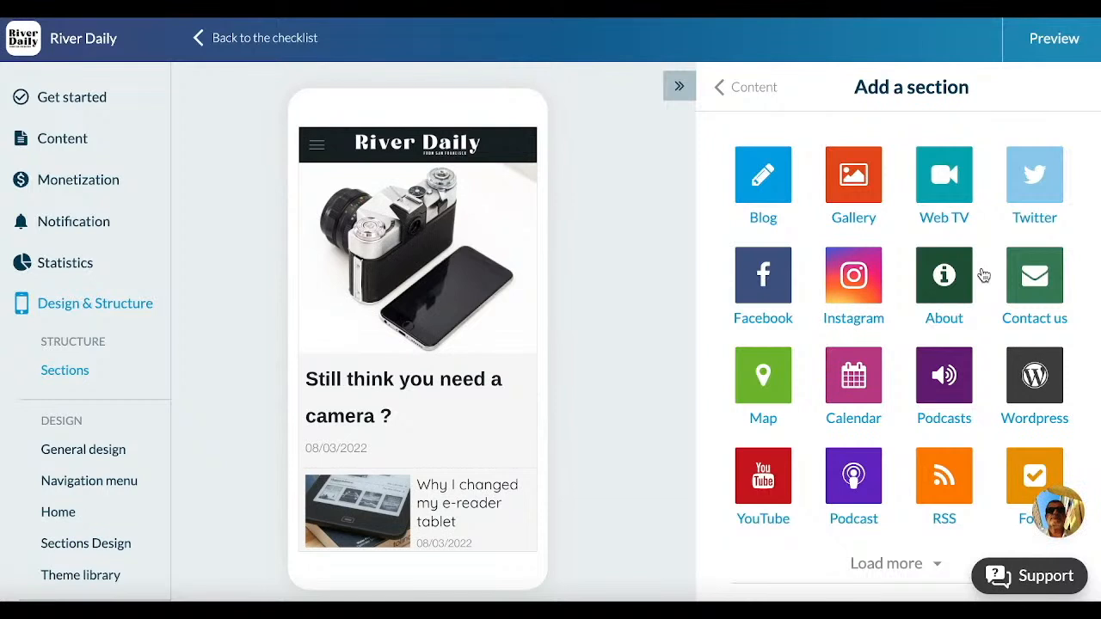
Step: Browse the available section types, including the additional ones beyond the initial list
scroll(983, 274, "down", 1)
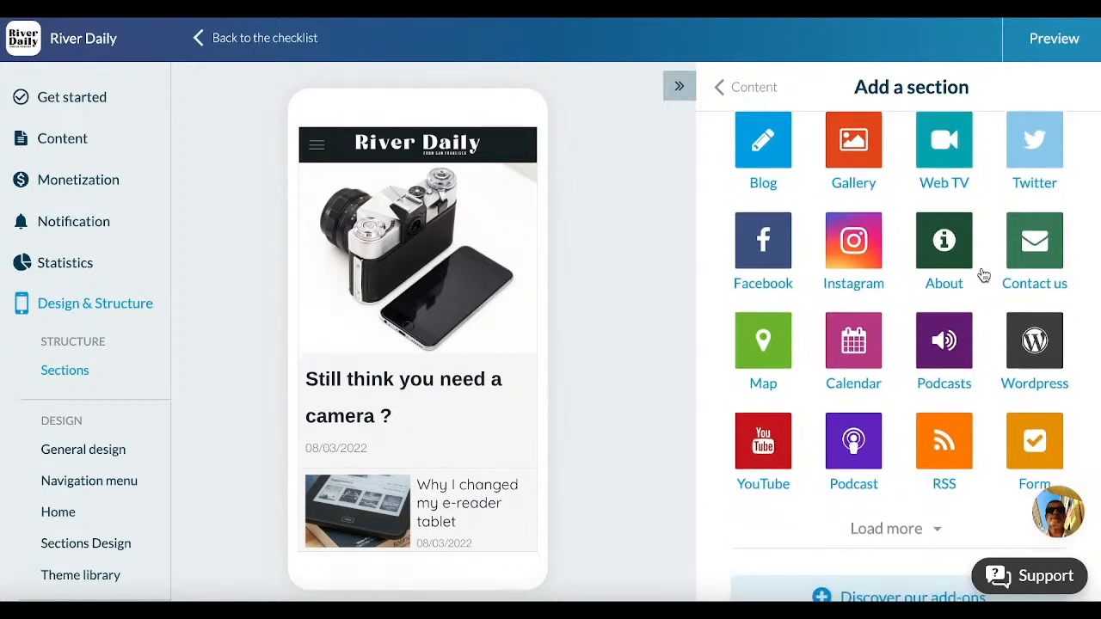
scroll(982, 274, "up", 1)
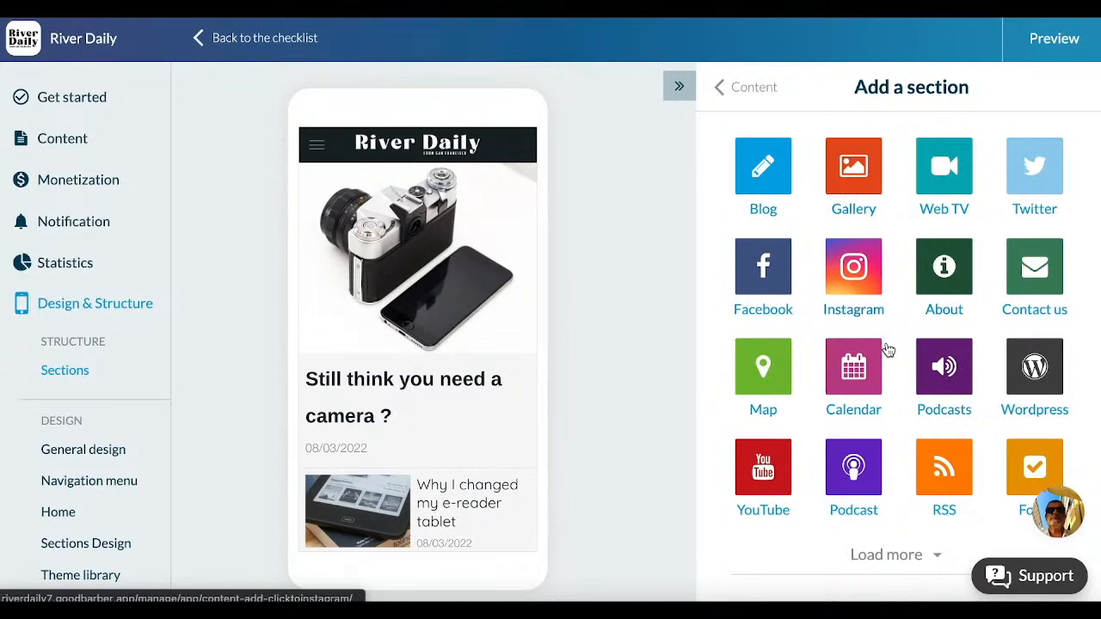
scroll(933, 409, "down", 1)
left_click(897, 522)
scroll(929, 491, "down", 1)
scroll(939, 478, "down", 1)
scroll(937, 474, "up", 2)
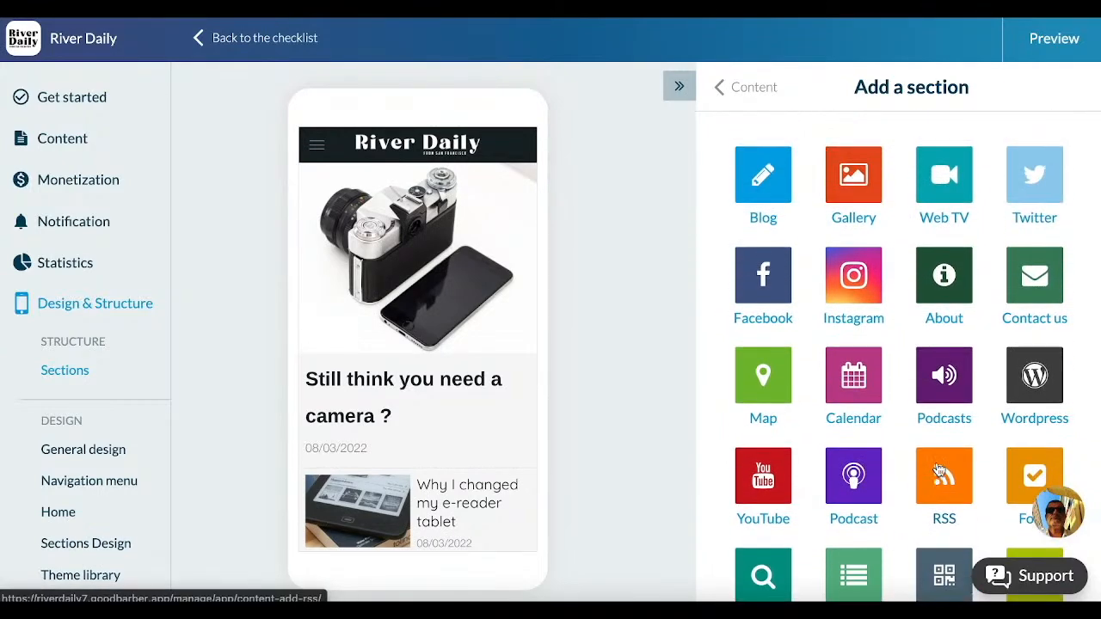
Step: Add a displayed Blog section named Travel
left_click(768, 199)
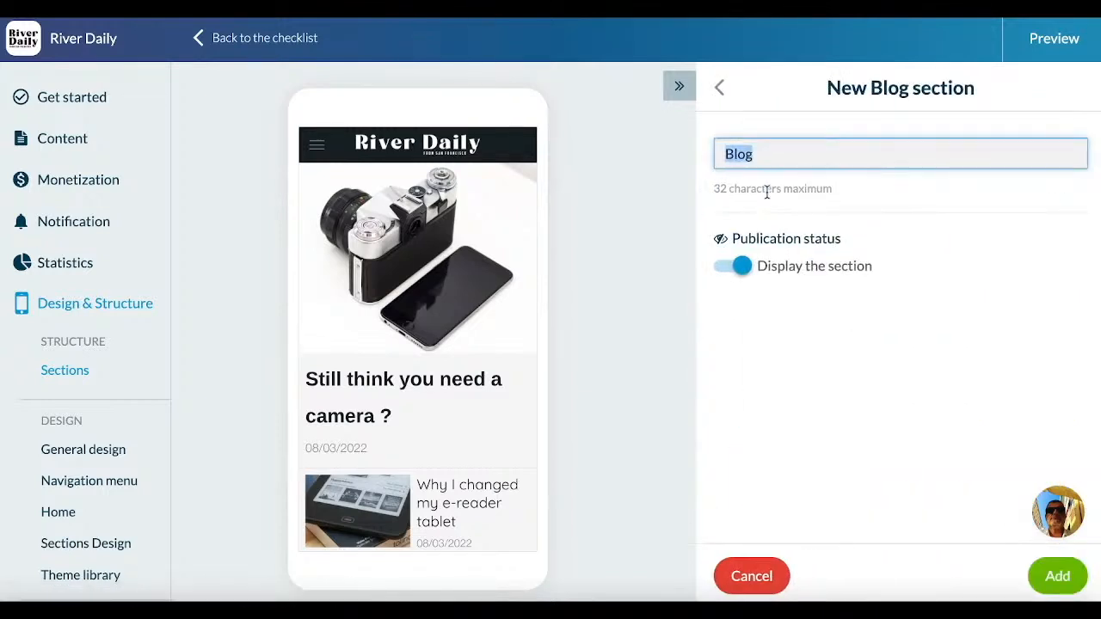
type("Travel")
left_click(1042, 576)
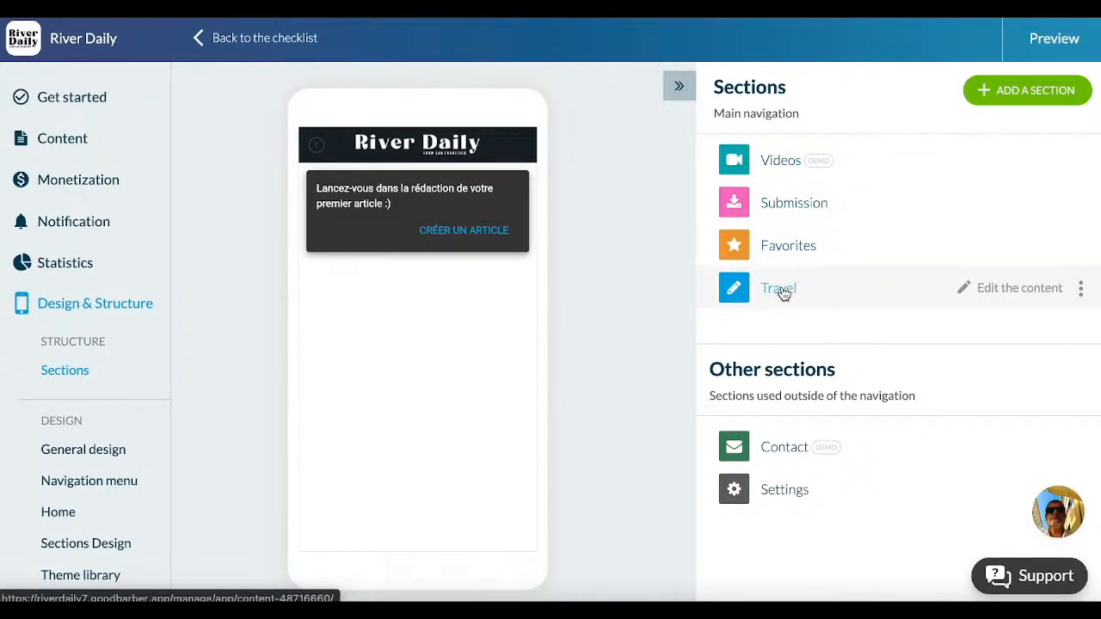
Step: Create a Travel article titled "When in Hawaii: Airbnb or inn?" and paste the copied article text into its body
left_click(497, 231)
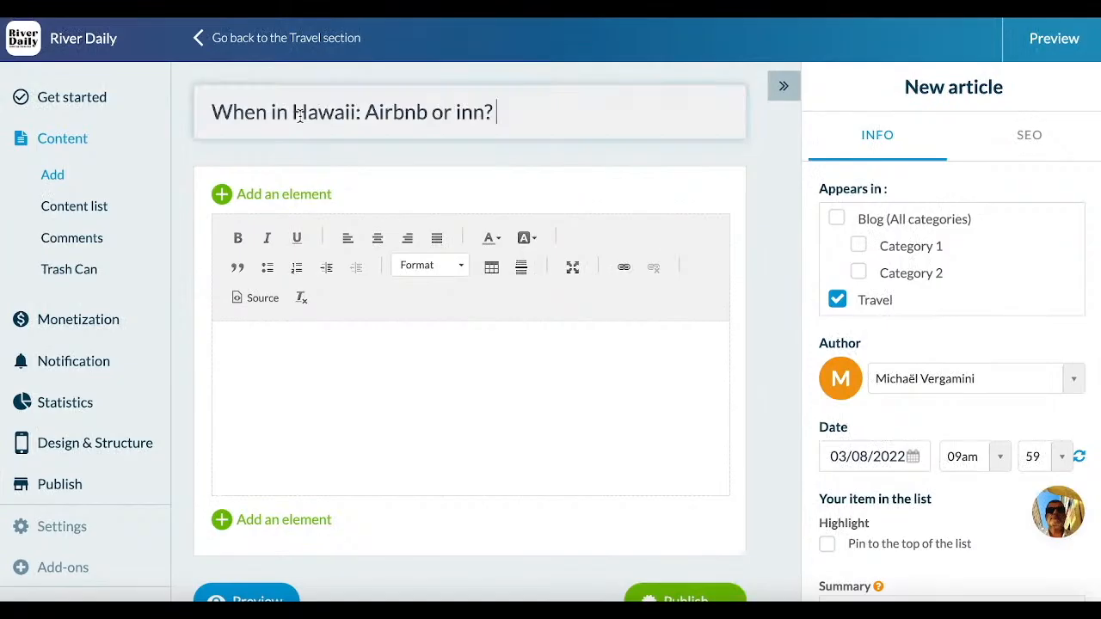
left_click(295, 427)
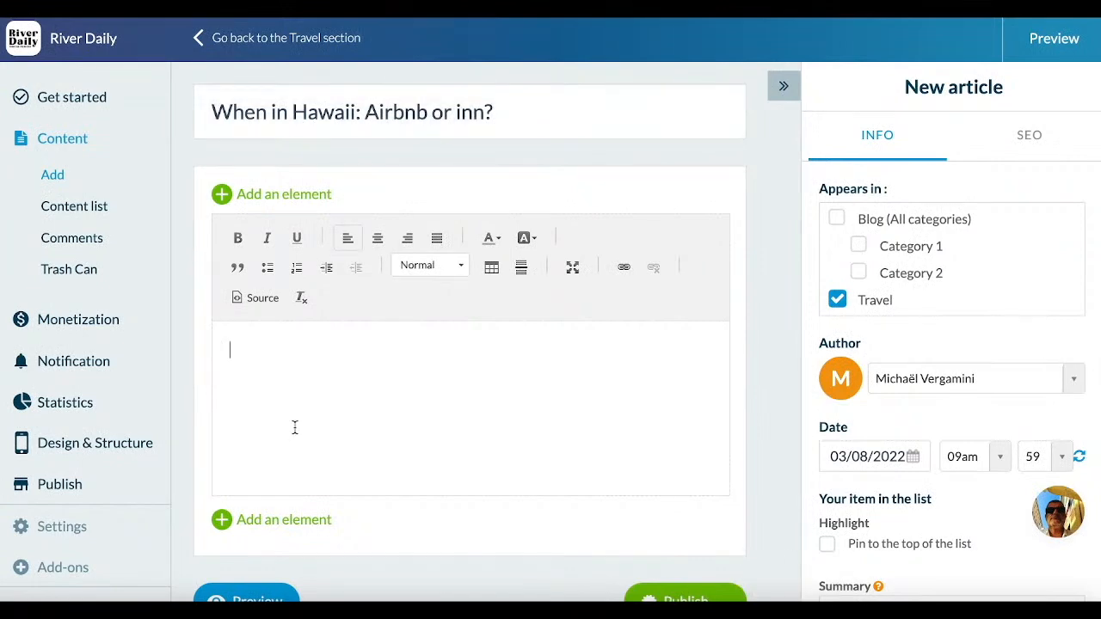
key("super+v")
scroll(359, 411, "up", 3)
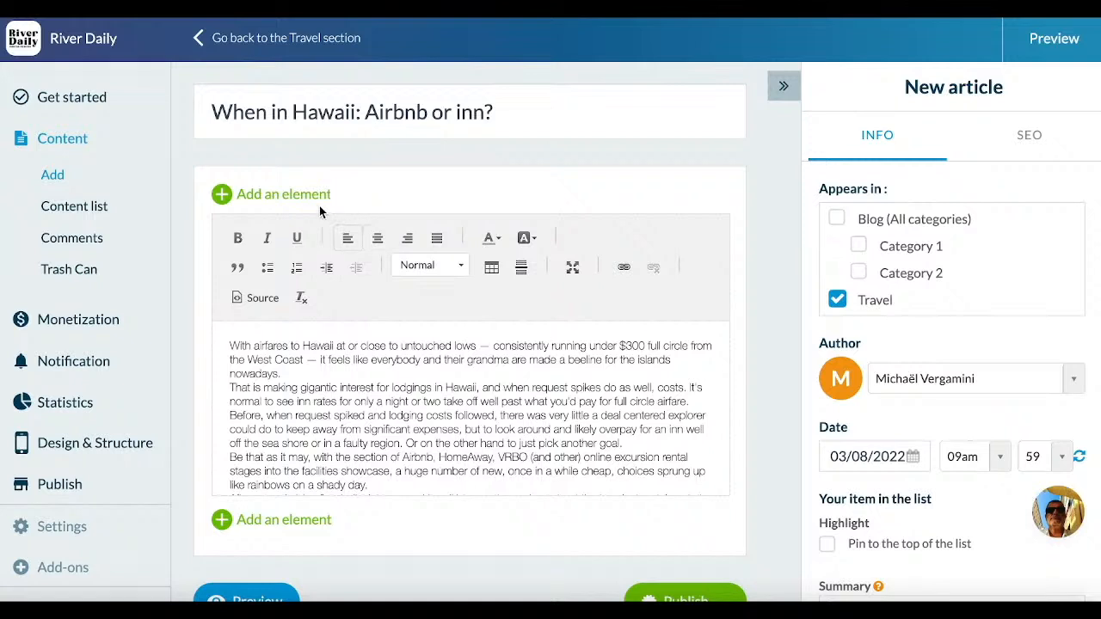
Step: Add a photo element above the article's text
left_click(278, 196)
left_click(511, 202)
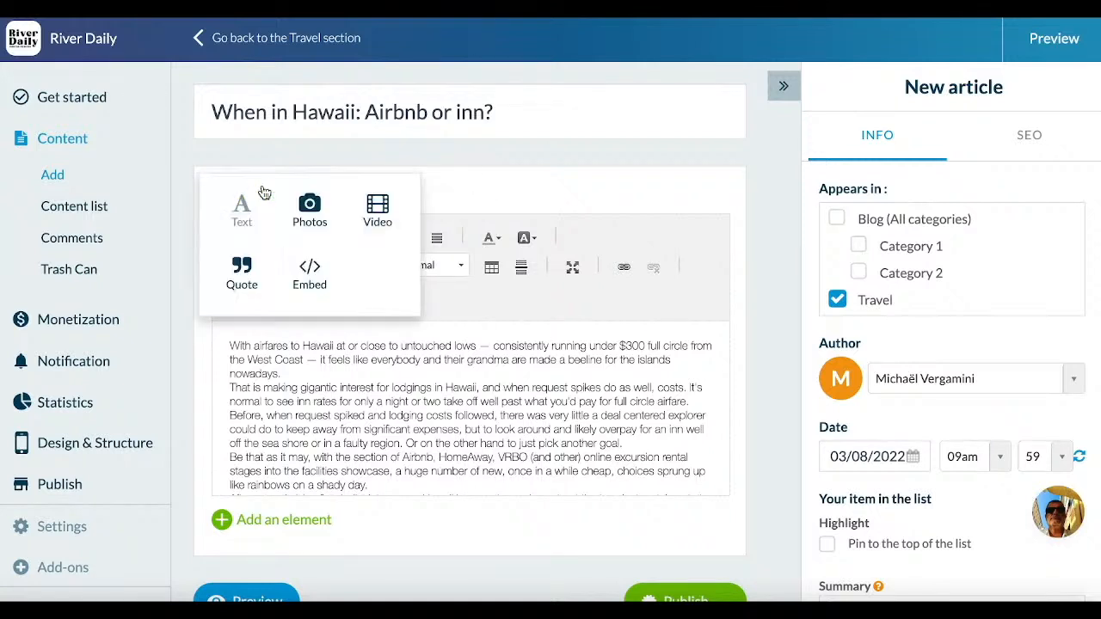
left_click(265, 193)
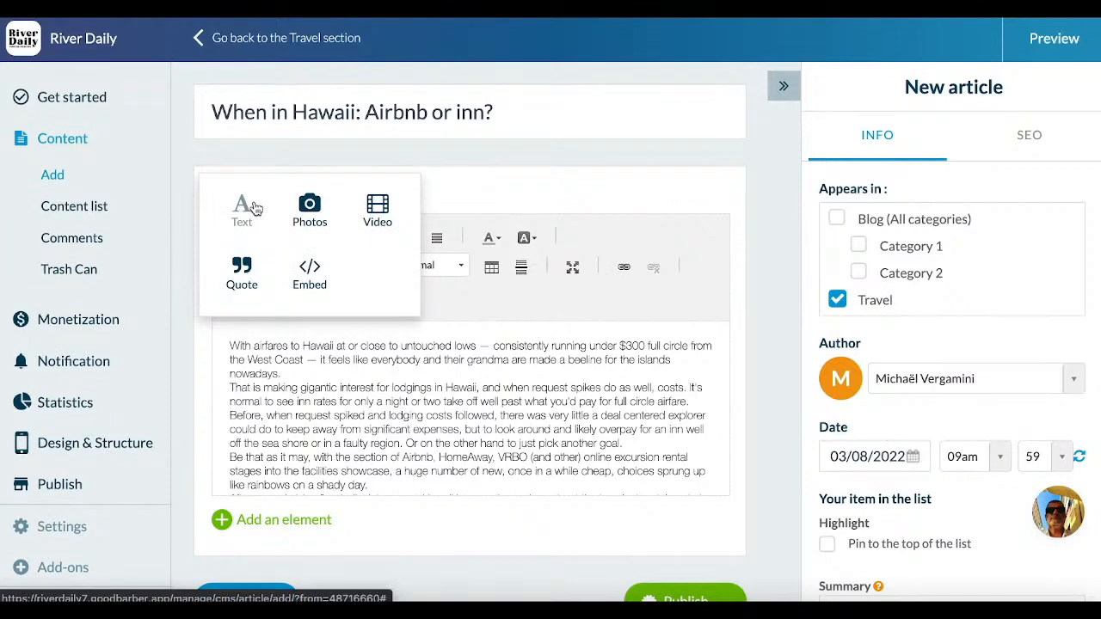
left_click(309, 224)
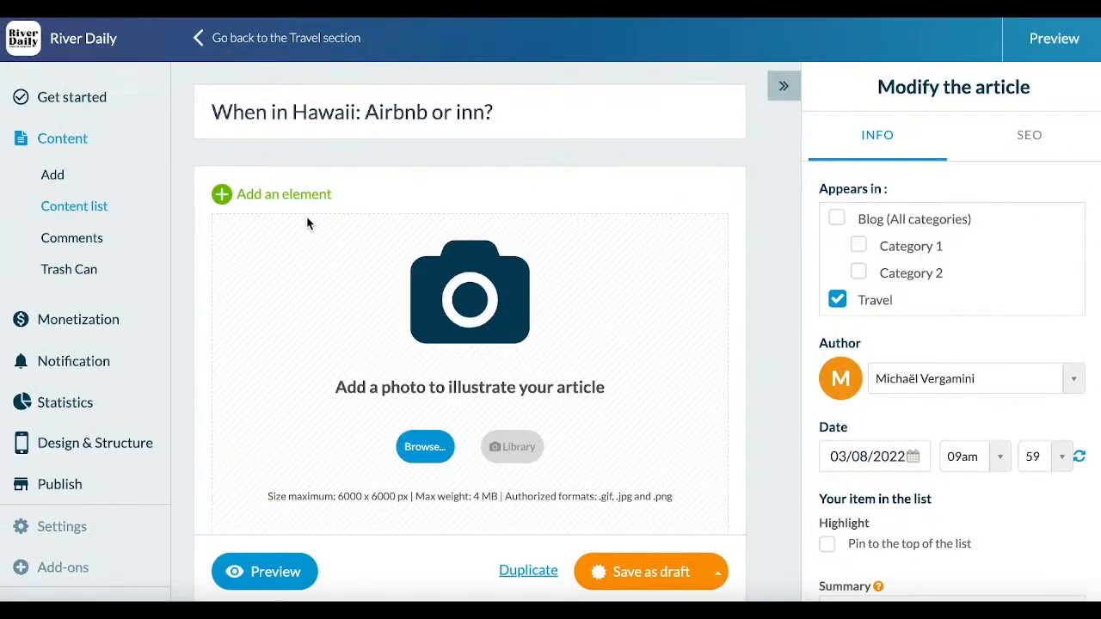
Step: Upload 49703569-42387325.jpeg as the photo above the Hawaii article's text
scroll(307, 223, "down", 1)
left_click(424, 392)
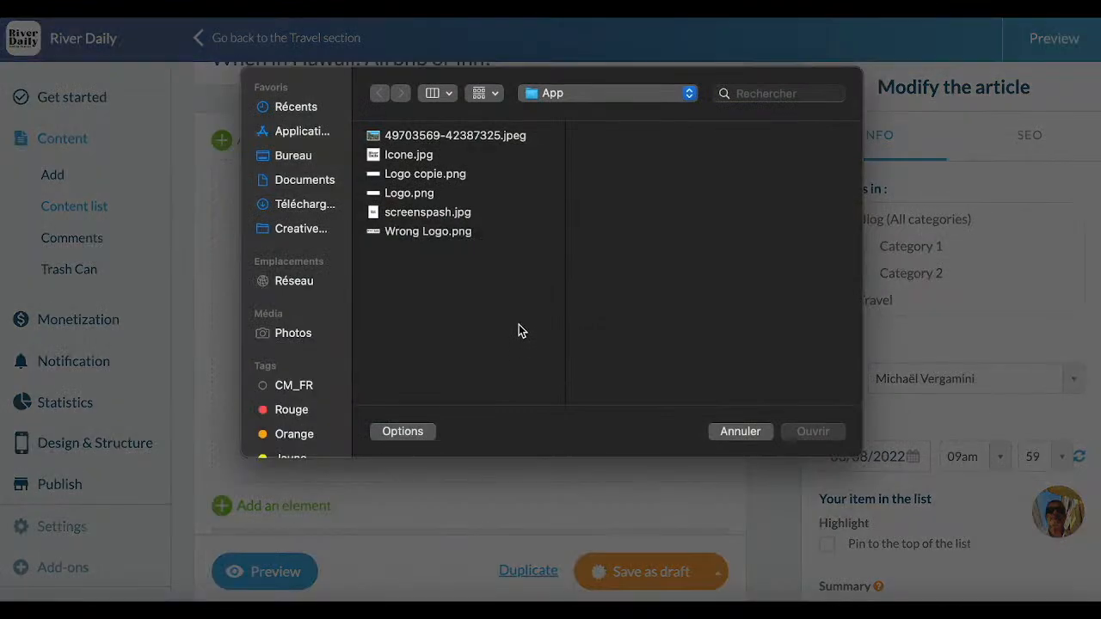
left_click(448, 150)
left_click(451, 137)
double_click(451, 139)
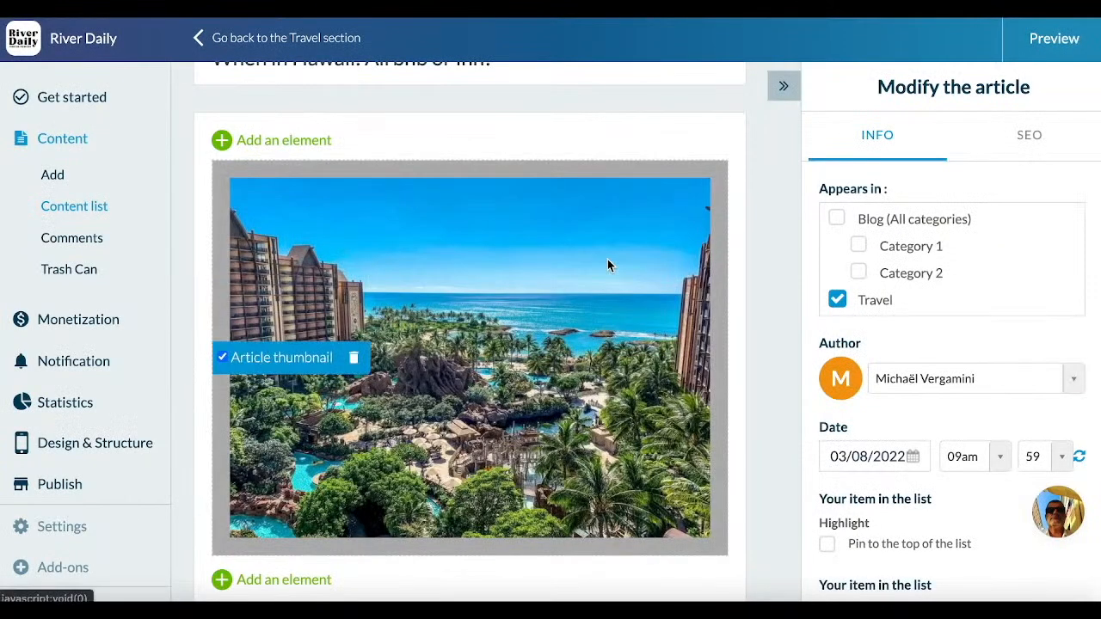
scroll(778, 355, "down", 1)
scroll(778, 355, "up", 1)
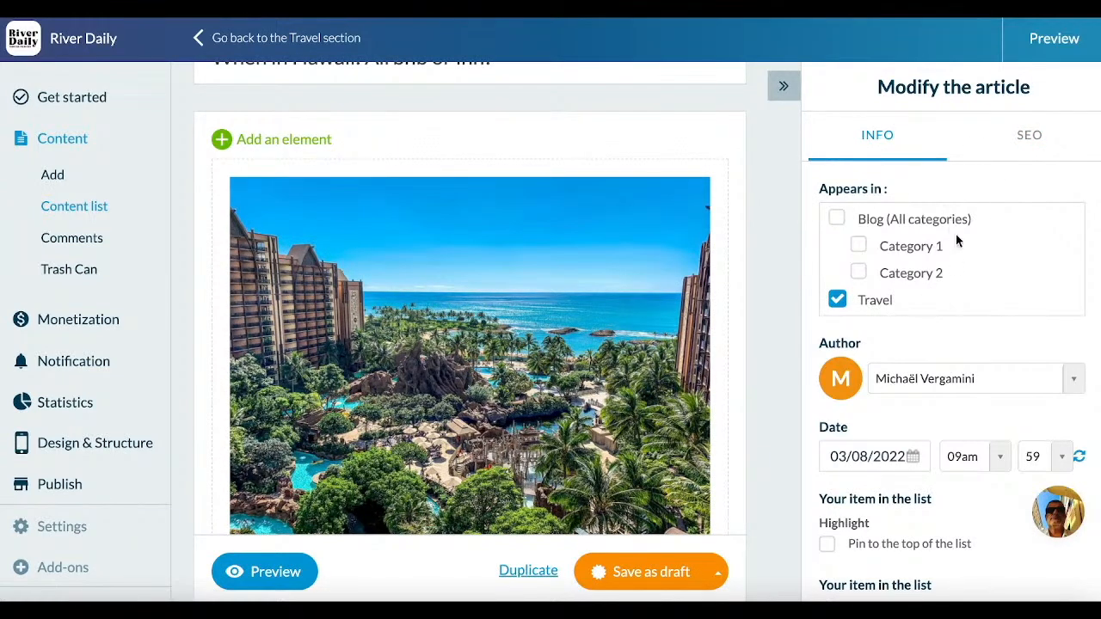
Step: Try the free author option for the article's author, and return to the list of authors
scroll(939, 268, "down", 1)
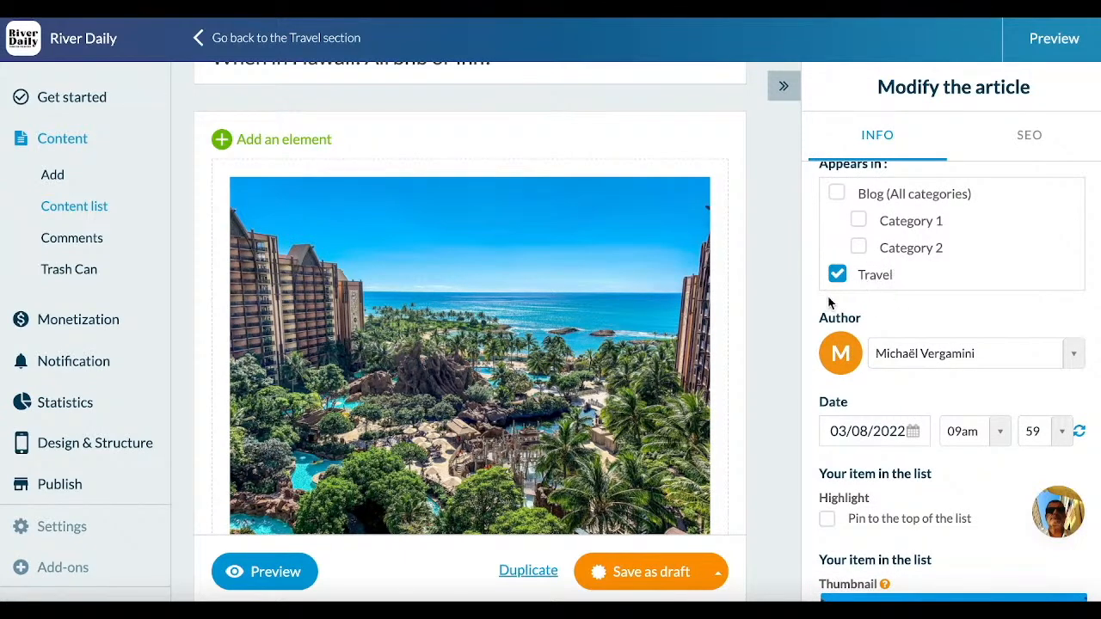
scroll(922, 328, "down", 2)
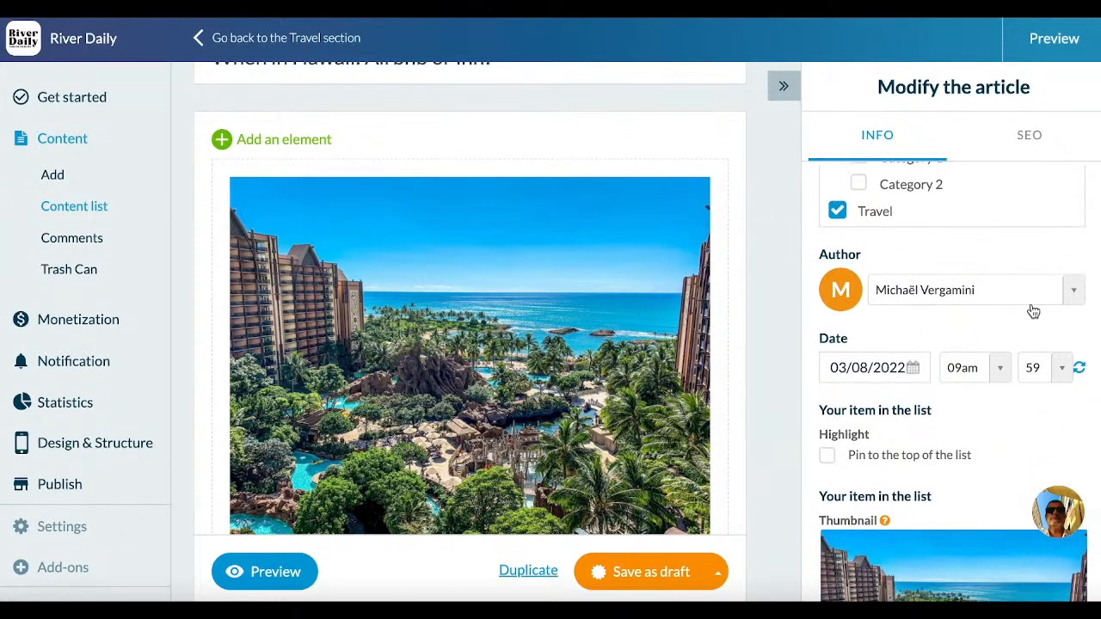
left_click(983, 299)
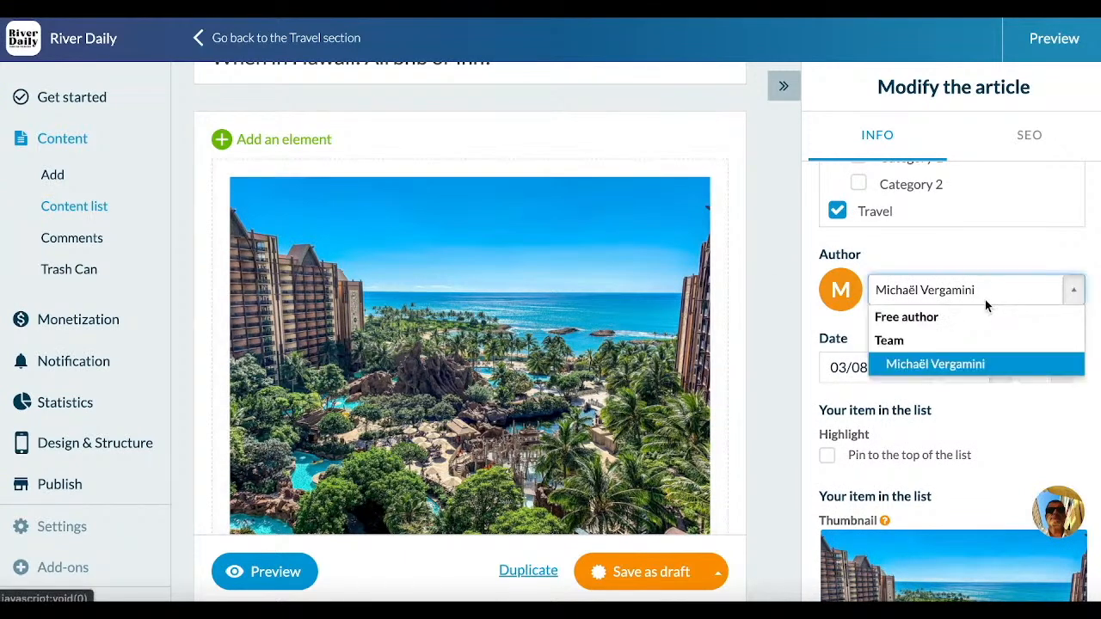
left_click(938, 325)
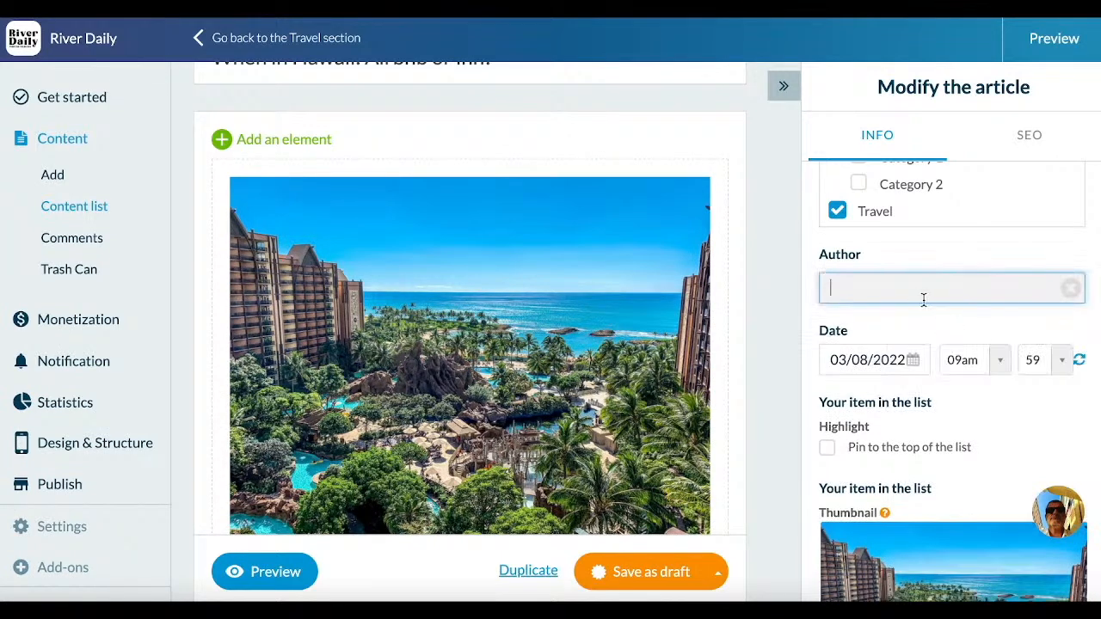
left_click(1070, 288)
Step: Review the article's date, highlight, thumbnail, summary, comments and PDF attachment settings, and its SEO title, description, slug and URL fields
scroll(921, 348, "down", 3)
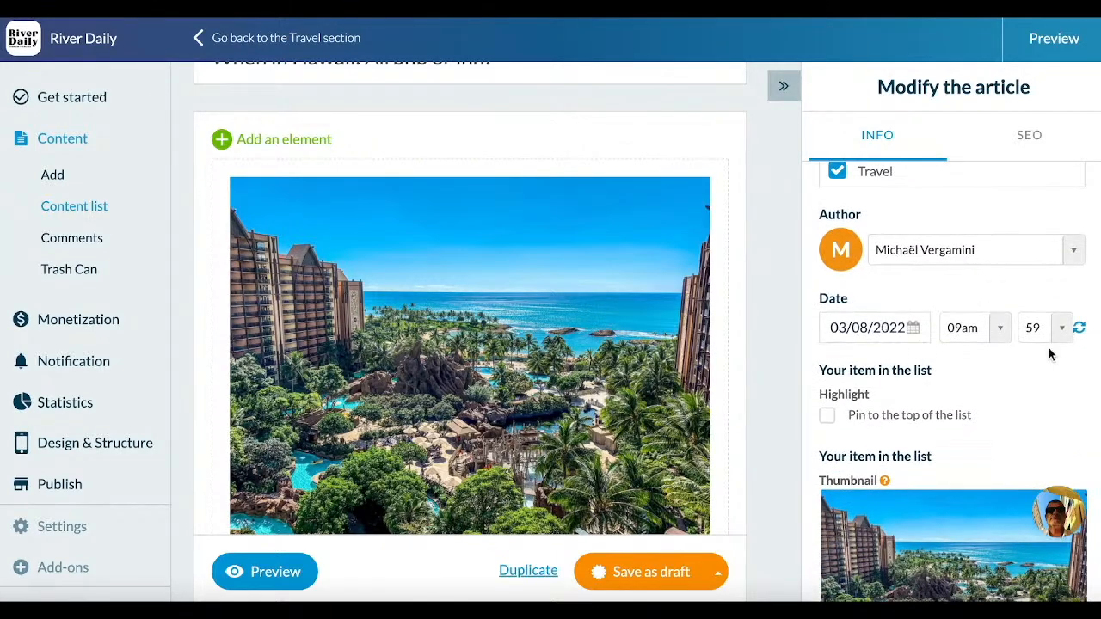
scroll(1022, 379, "down", 2)
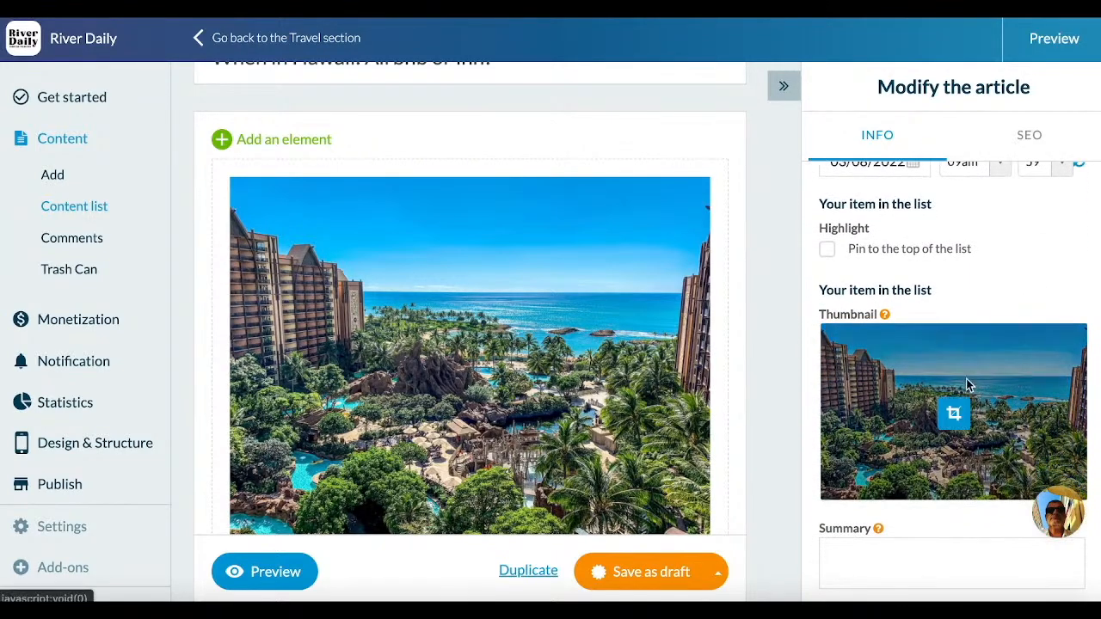
scroll(956, 485, "down", 1)
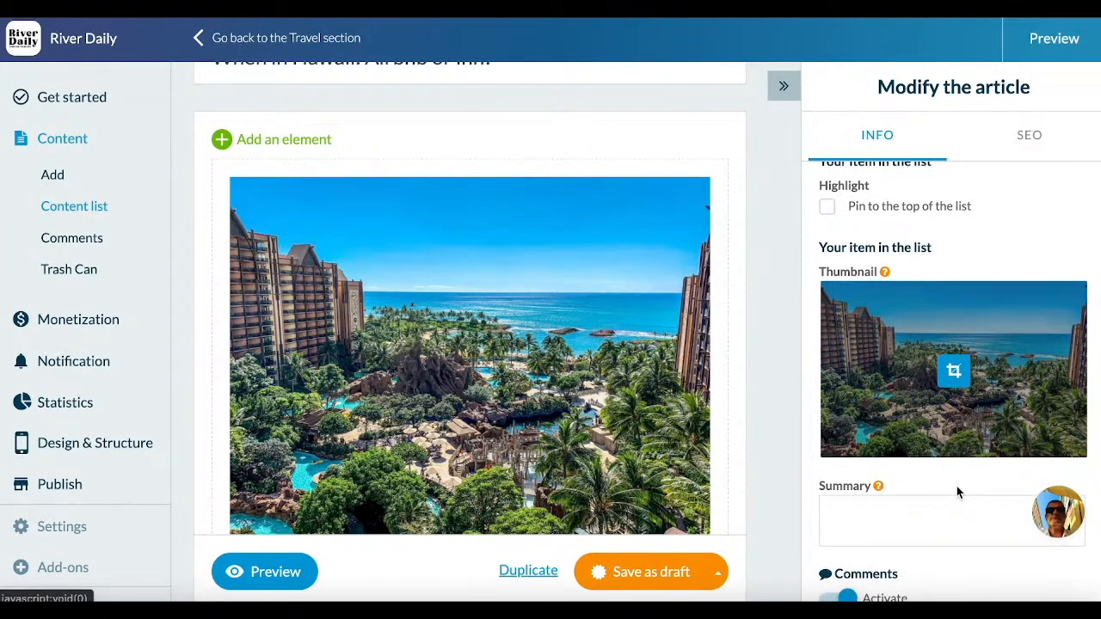
scroll(956, 486, "down", 1)
scroll(956, 486, "down", 4)
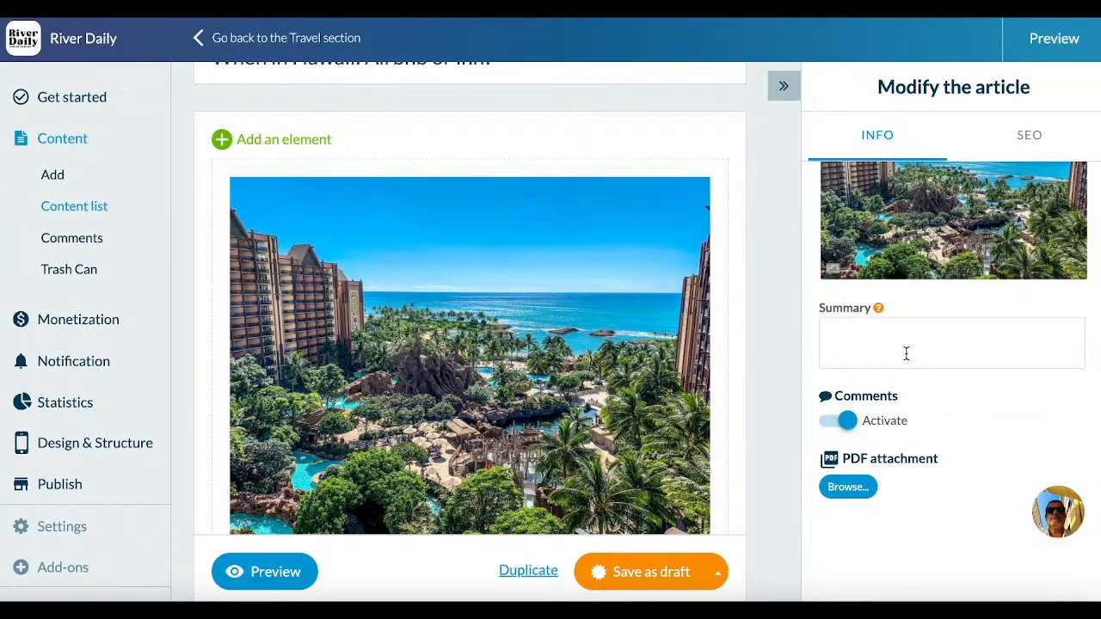
left_click(1028, 132)
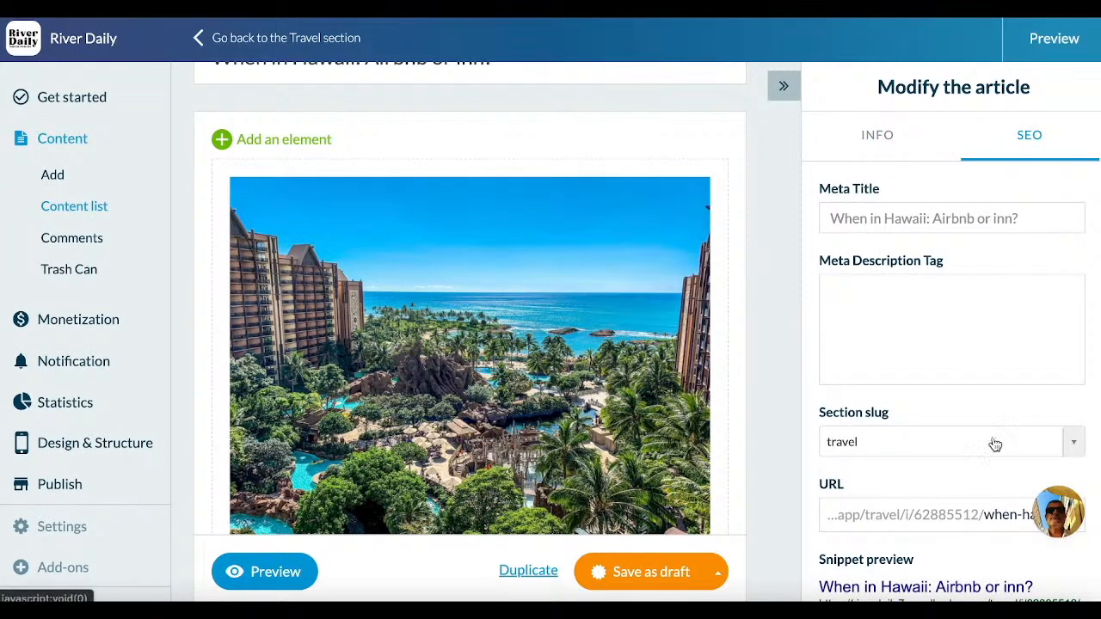
scroll(993, 443, "down", 2)
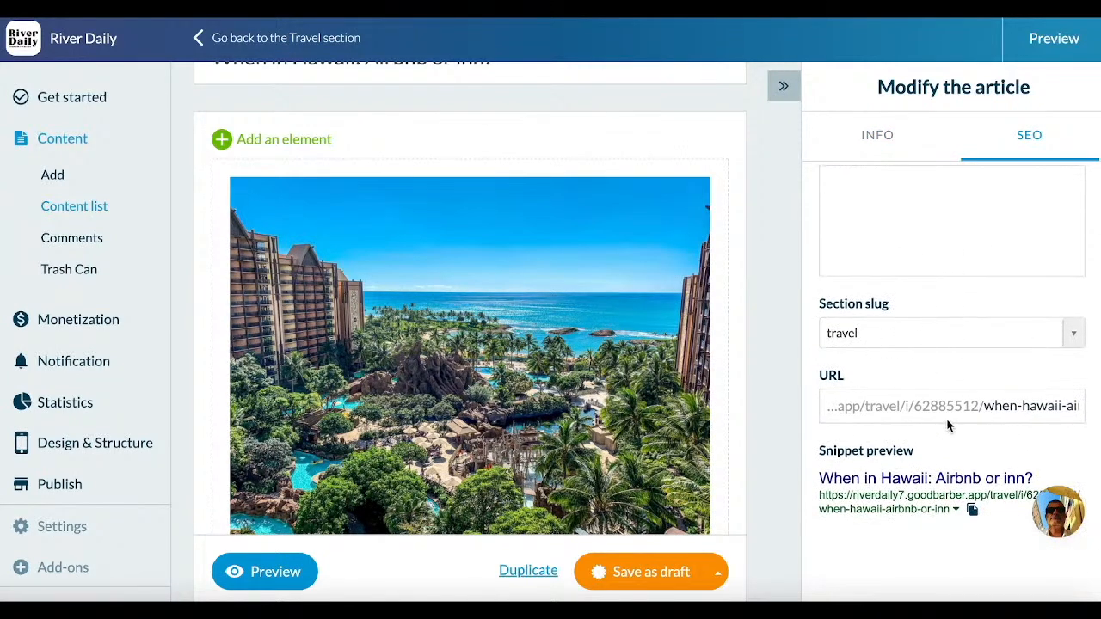
scroll(946, 417, "down", 1)
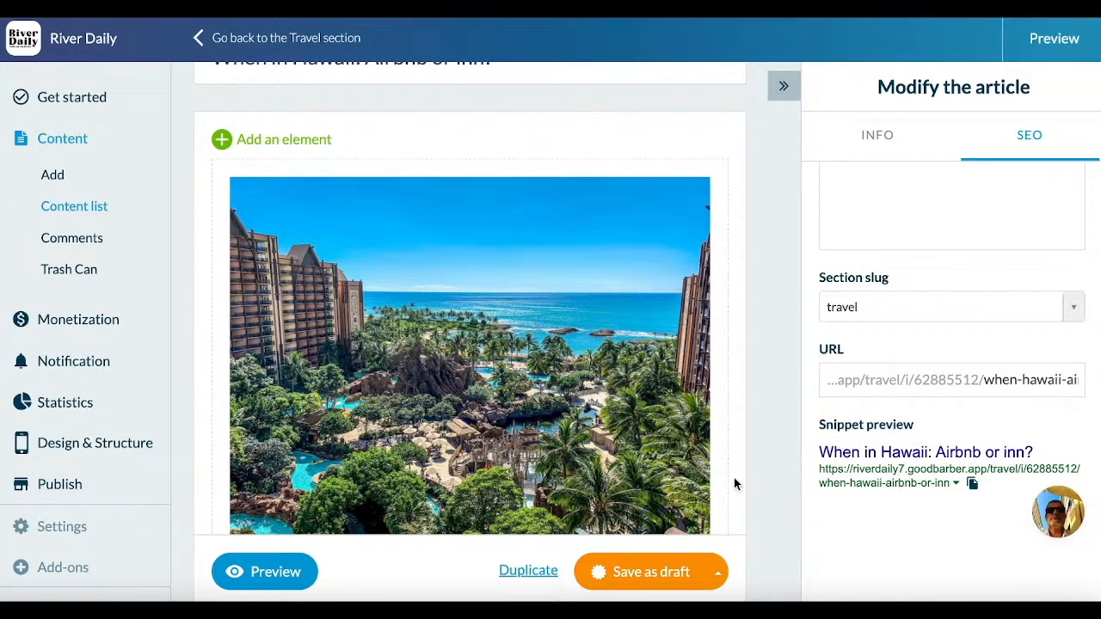
Step: Change the Hawaii article's saving mode from draft to Publish and publish it
scroll(745, 504, "down", 3)
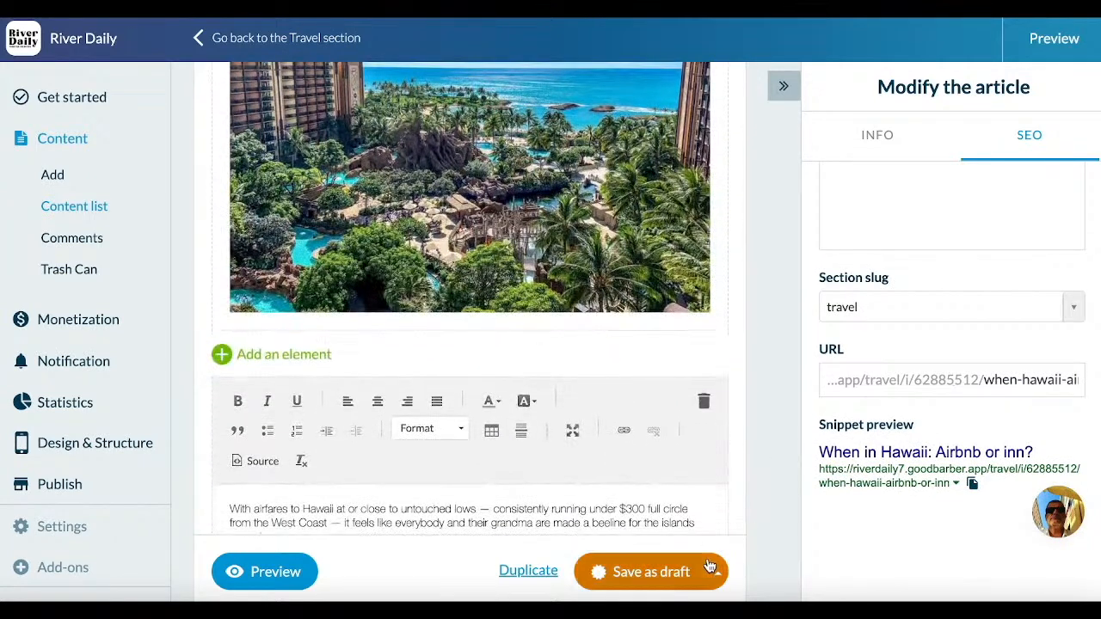
left_click(714, 571)
left_click(624, 428)
left_click(631, 567)
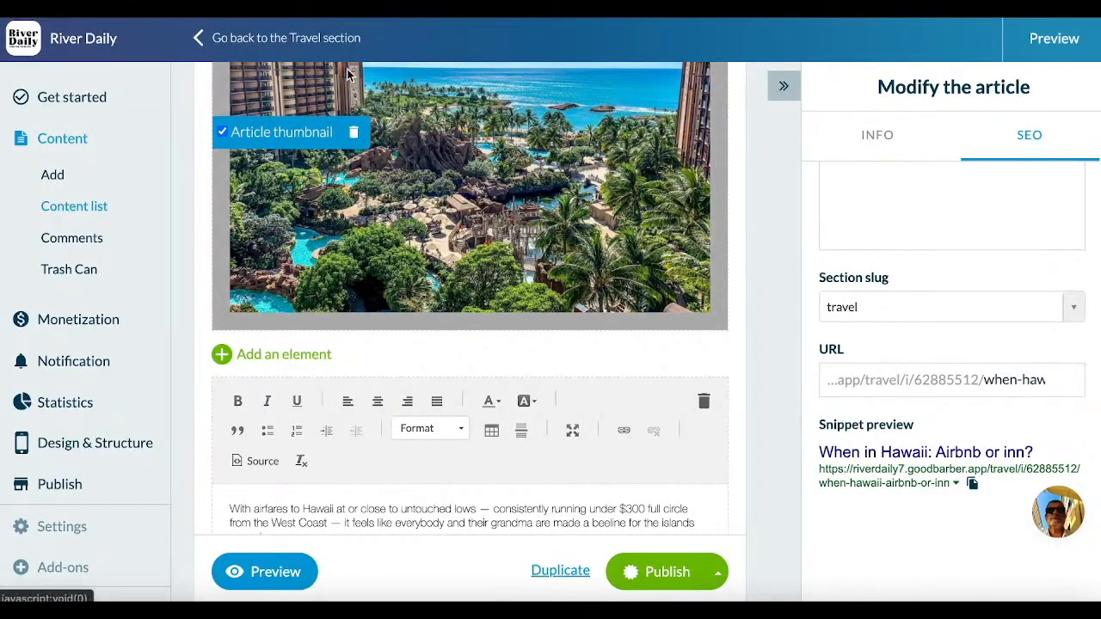
Step: Look through the content list to check the articles, their sections and their publication status
left_click(101, 206)
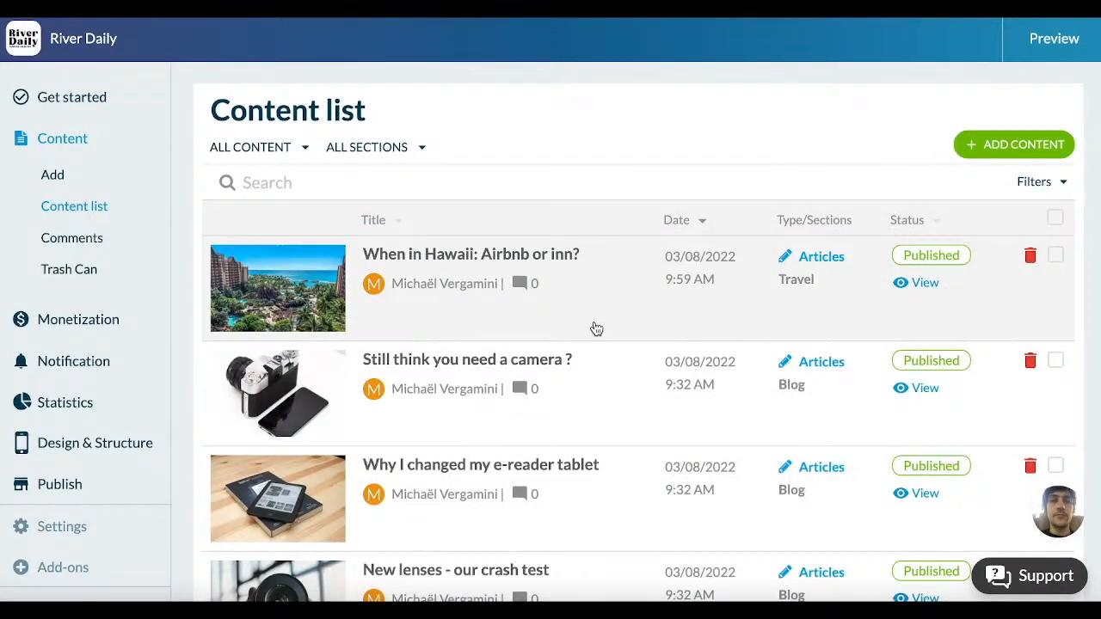
scroll(596, 329, "down", 3)
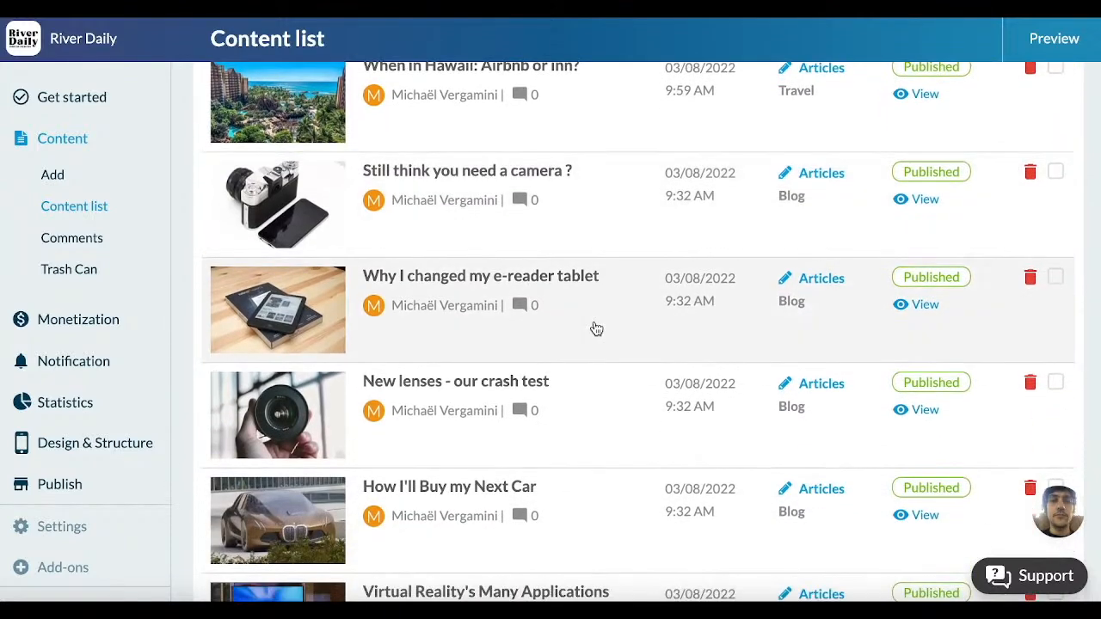
scroll(596, 329, "down", 3)
scroll(596, 329, "up", 3)
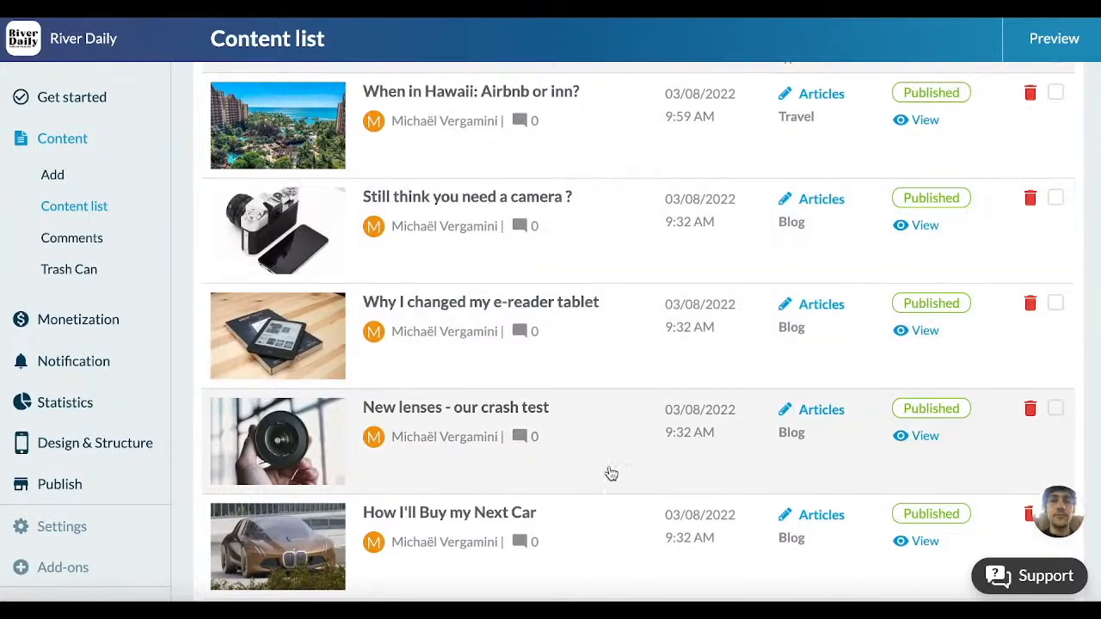
scroll(611, 473, "up", 3)
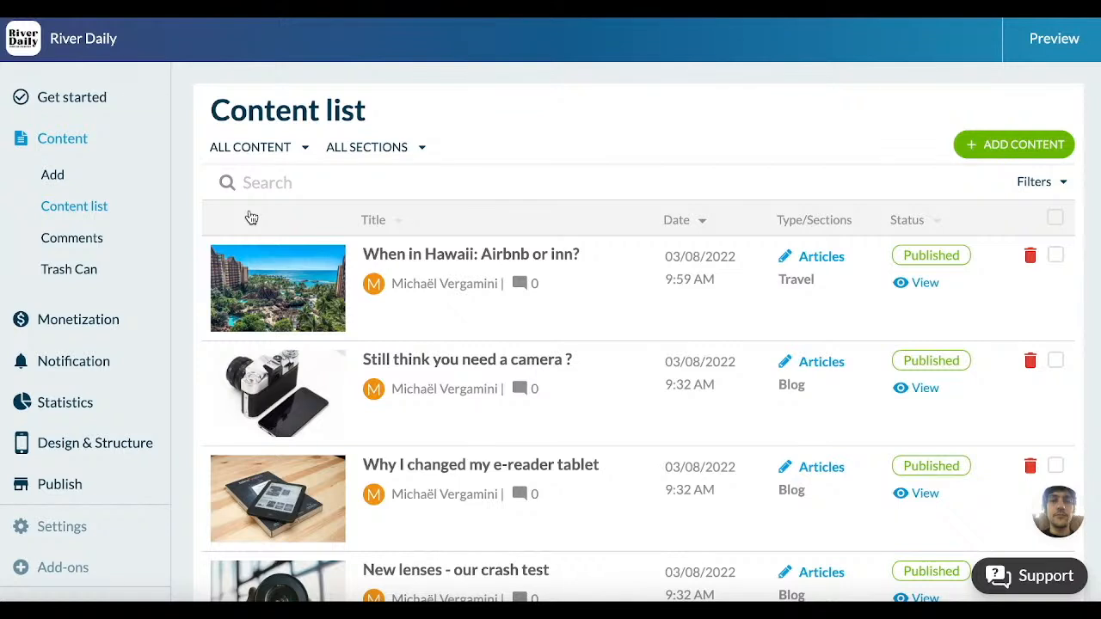
Step: Open the app's navigation menu design and examine all the available navigation styles
left_click(141, 444)
scroll(139, 447, "down", 3)
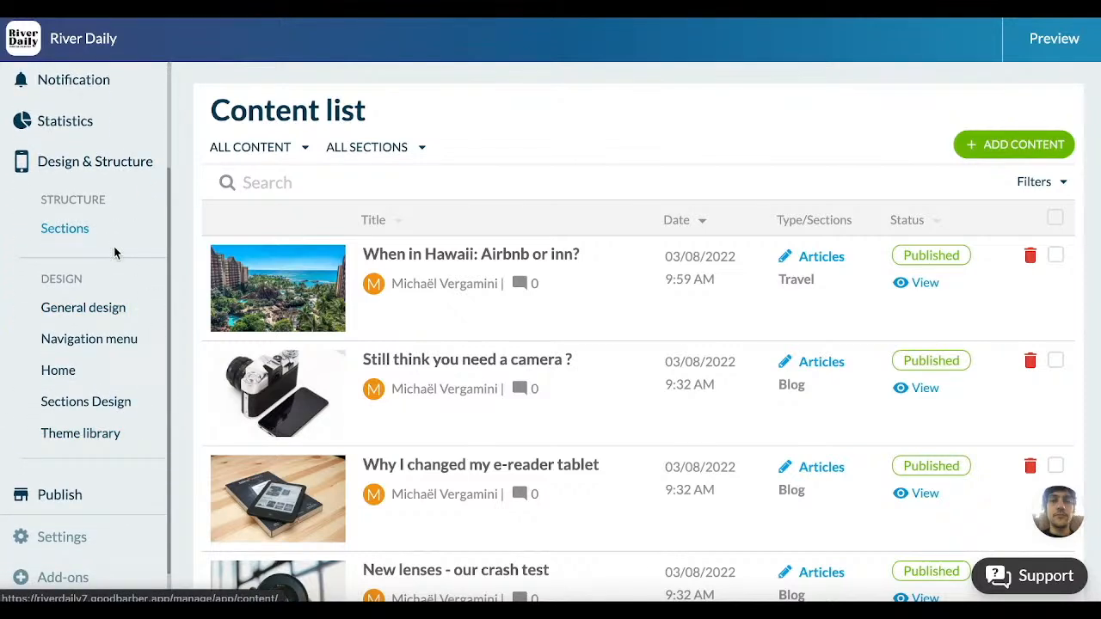
left_click(121, 341)
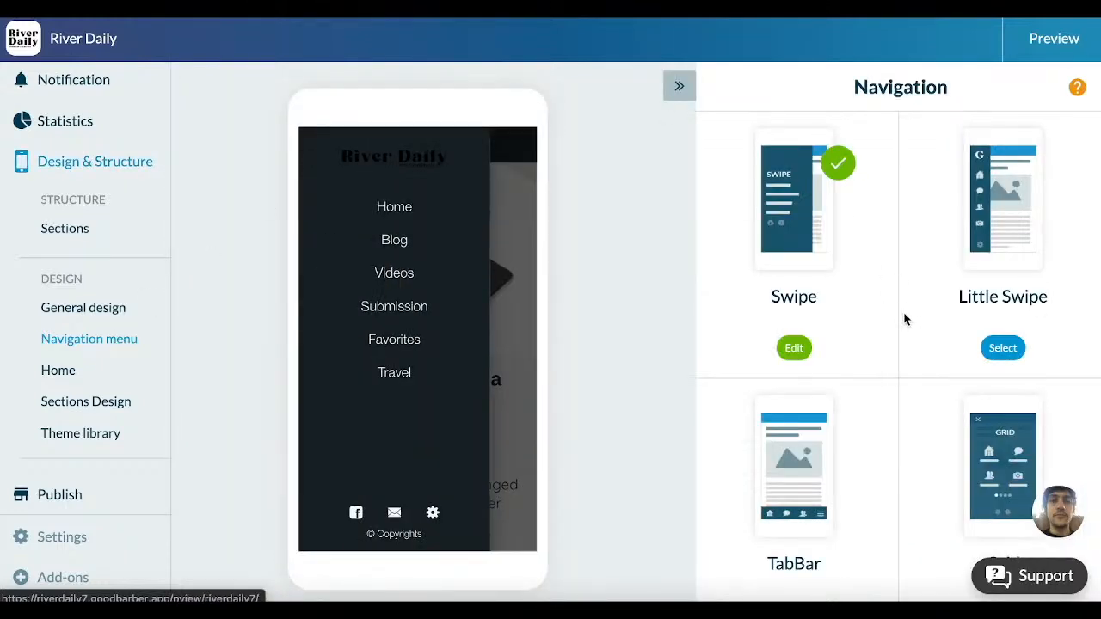
scroll(909, 353, "down", 1)
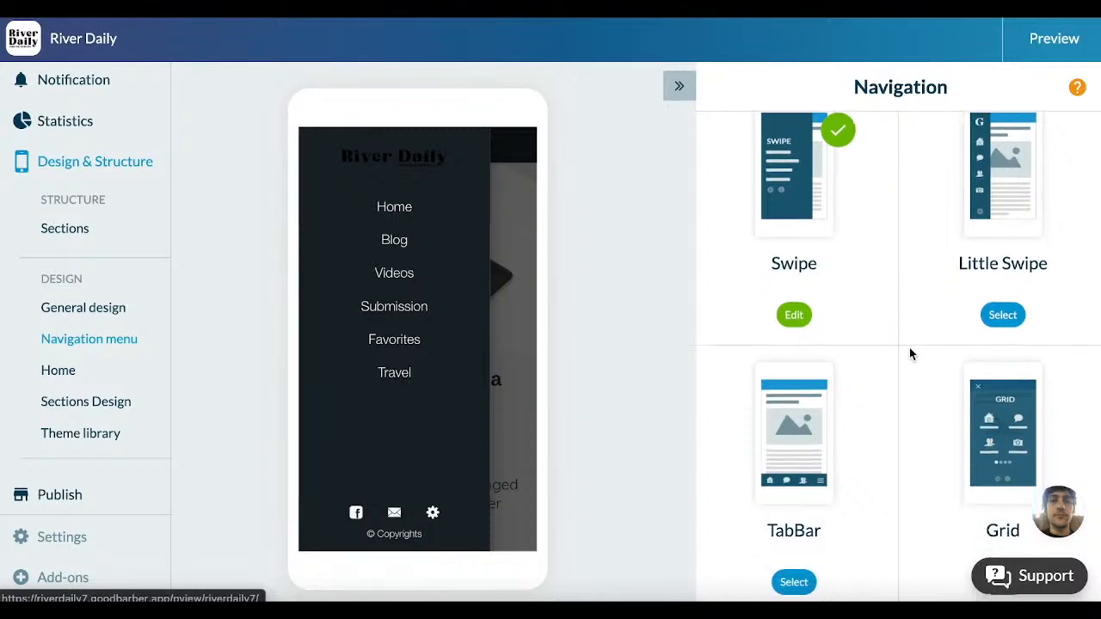
scroll(909, 347, "down", 3)
scroll(909, 347, "up", 2)
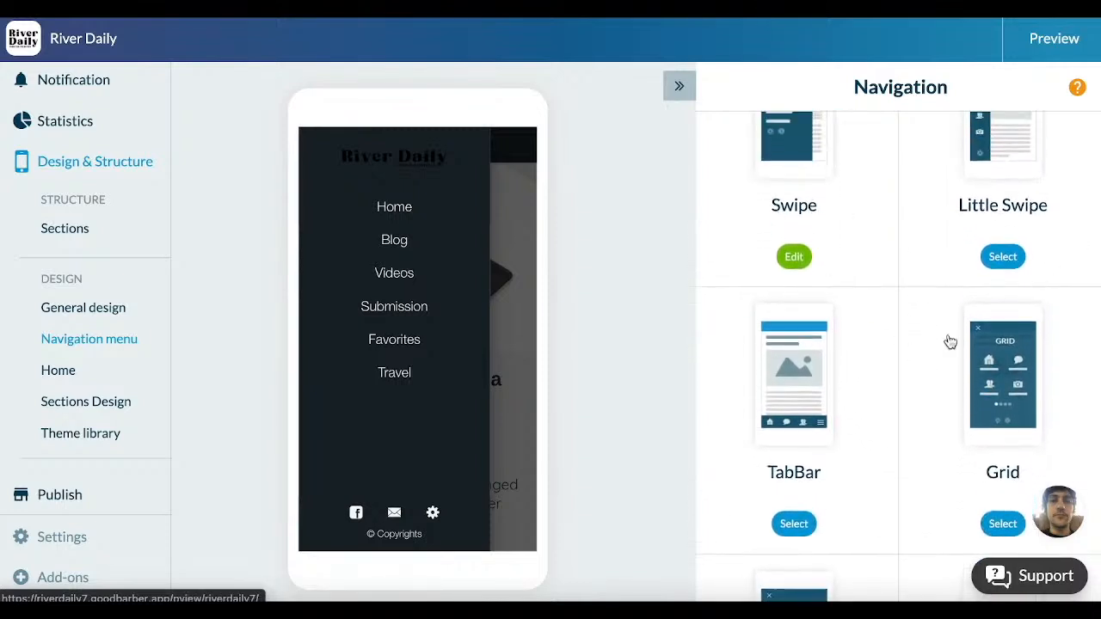
scroll(989, 478, "down", 3)
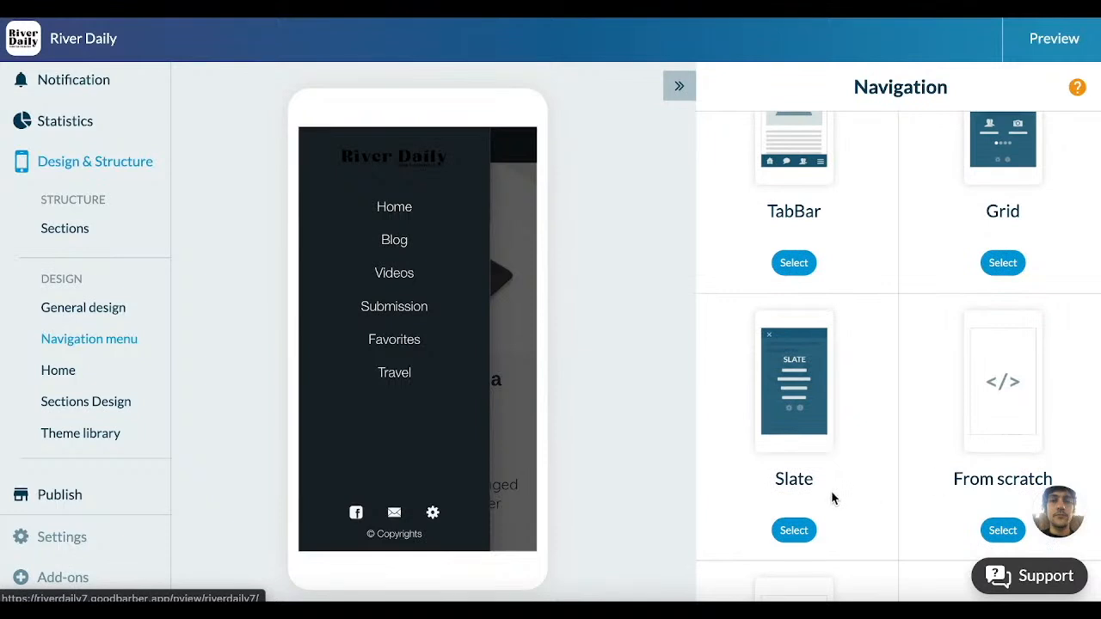
scroll(832, 497, "down", 2)
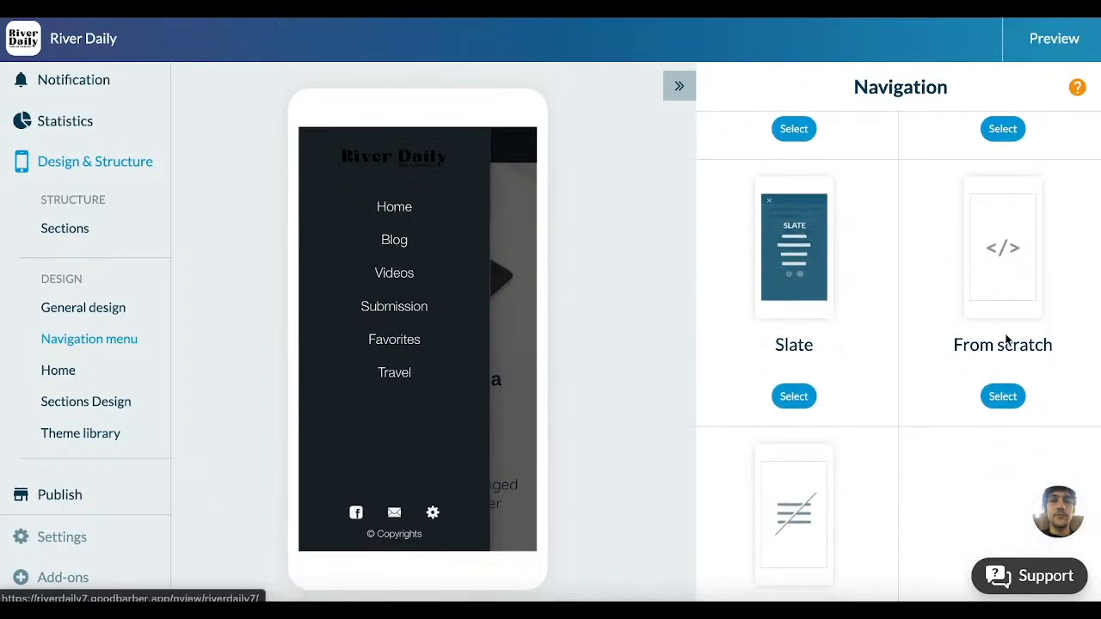
scroll(1012, 337, "down", 2)
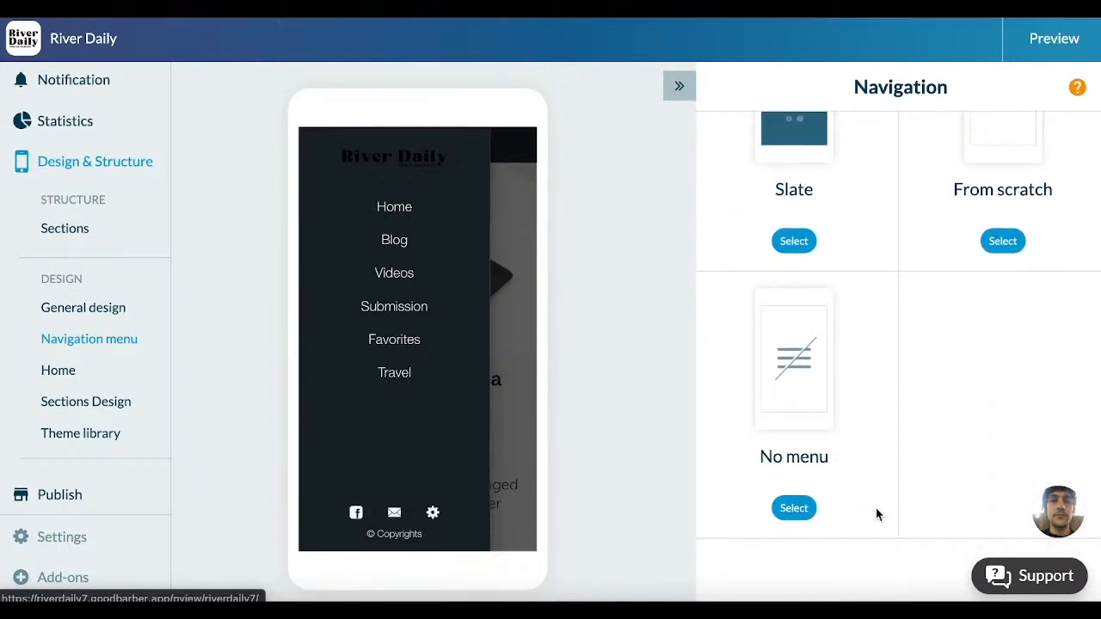
Step: Try the TabBar navigation style for the app and return to the list of styles
scroll(896, 414, "up", 8)
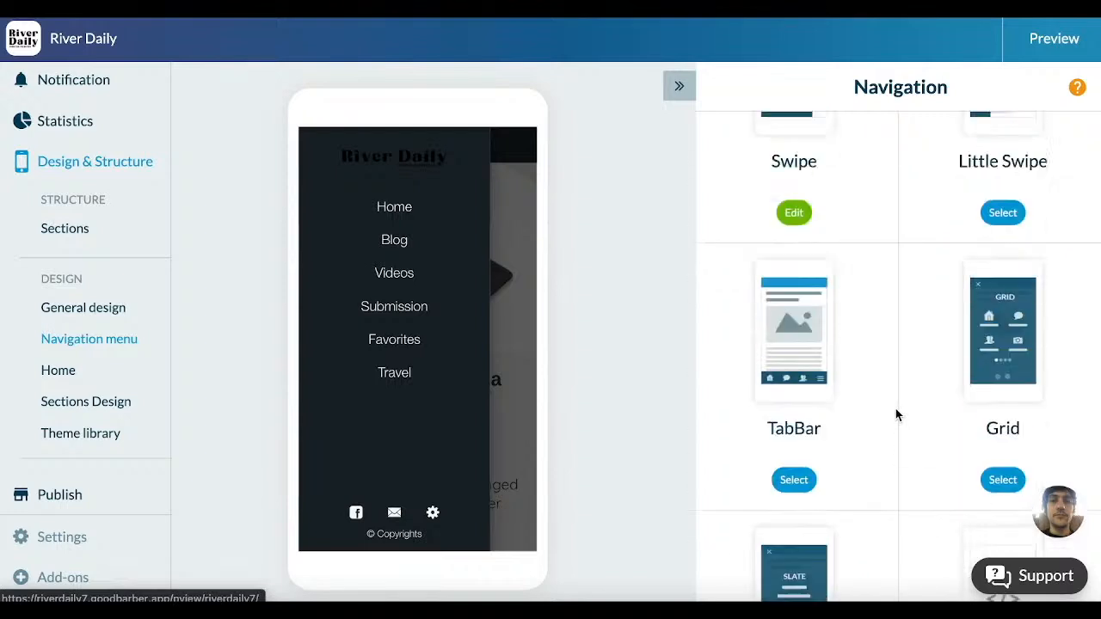
scroll(896, 413, "down", 2)
left_click(802, 501)
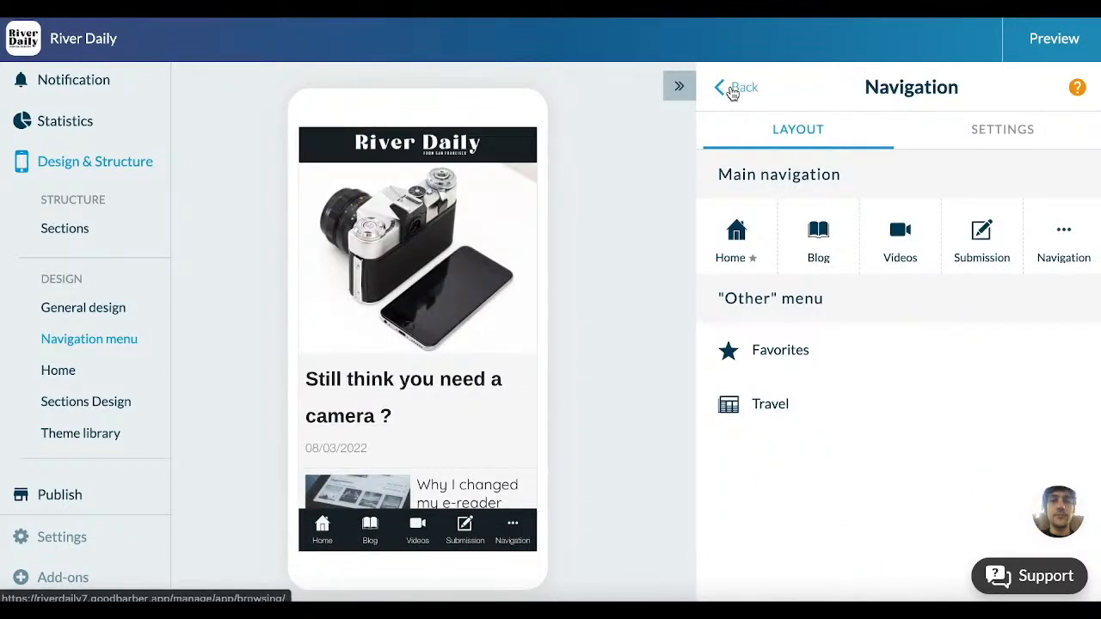
left_click(732, 90)
Step: Select the Swipe navigation style and examine its header and main navigation layout with the menu open in the app preview
left_click(795, 167)
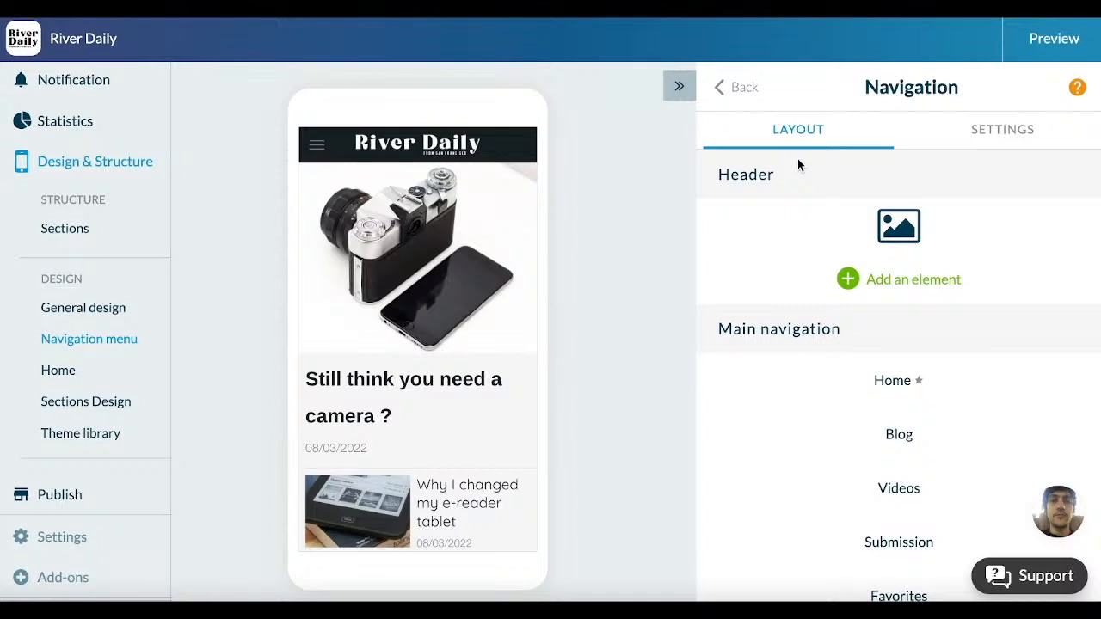
scroll(830, 236, "down", 1)
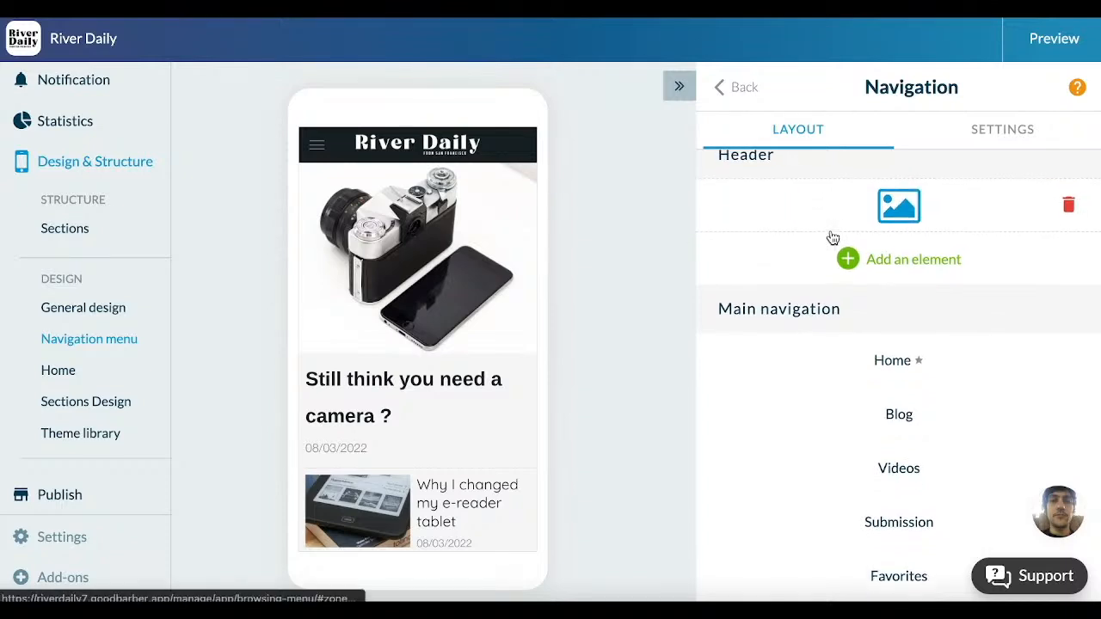
scroll(831, 237, "down", 1)
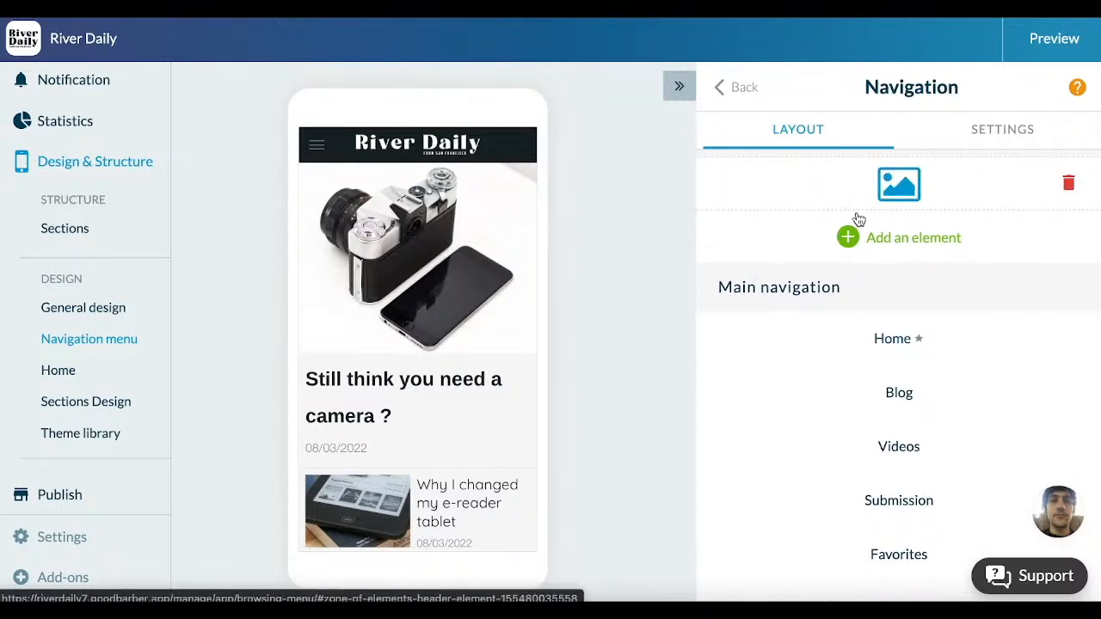
scroll(808, 223, "up", 2)
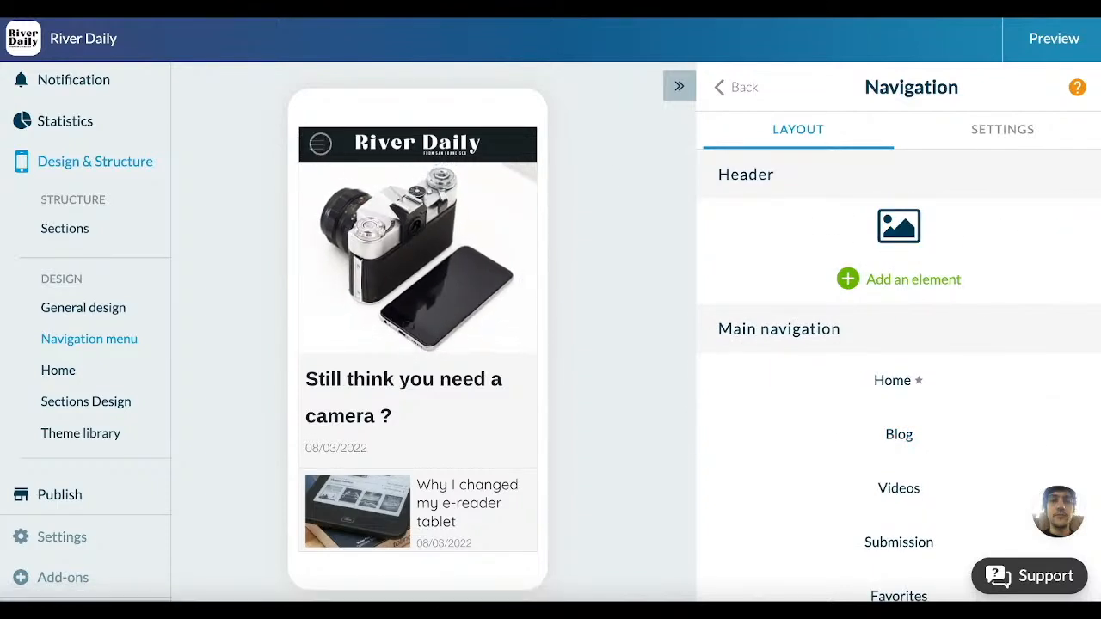
left_click(322, 140)
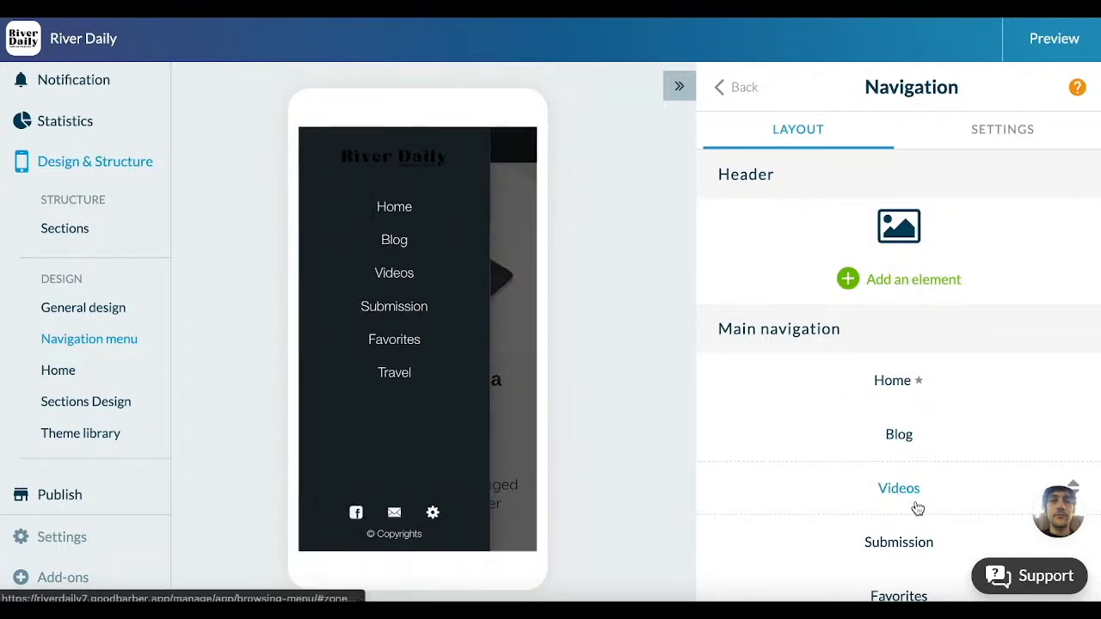
scroll(954, 386, "down", 1)
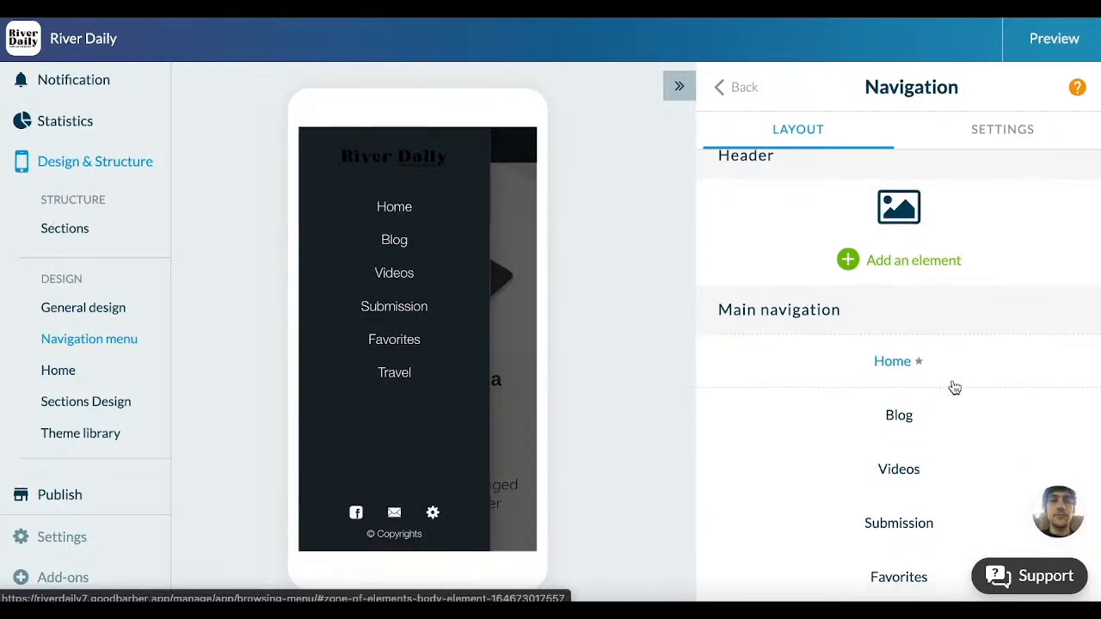
Step: Delete the image logo element from the header of the Swipe navigation menu
scroll(955, 386, "up", 1)
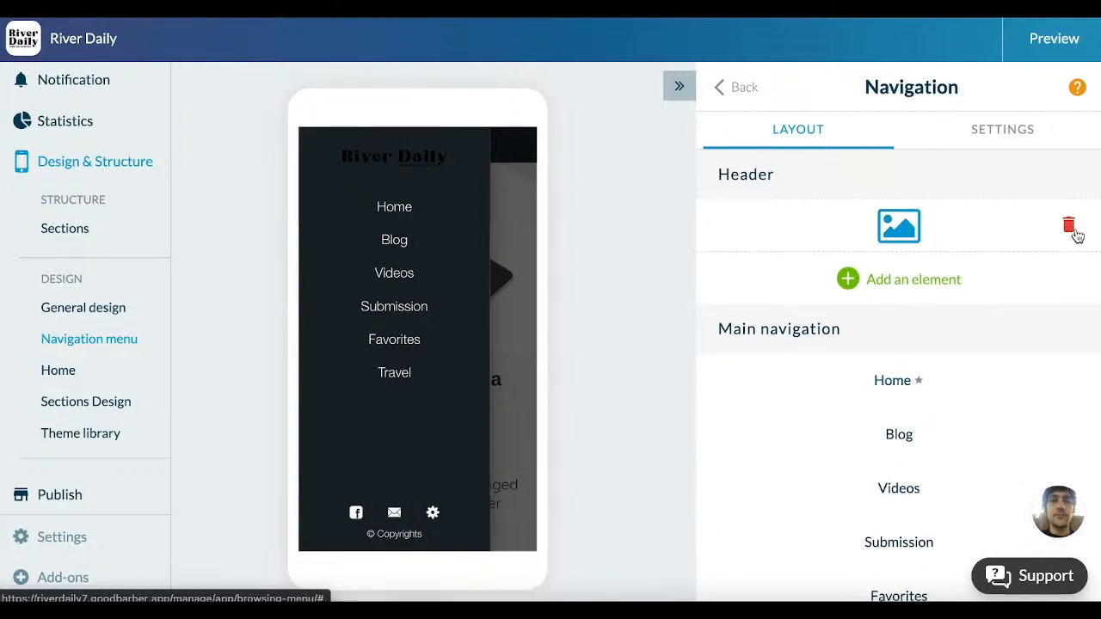
scroll(914, 364, "down", 2)
scroll(916, 366, "down", 1)
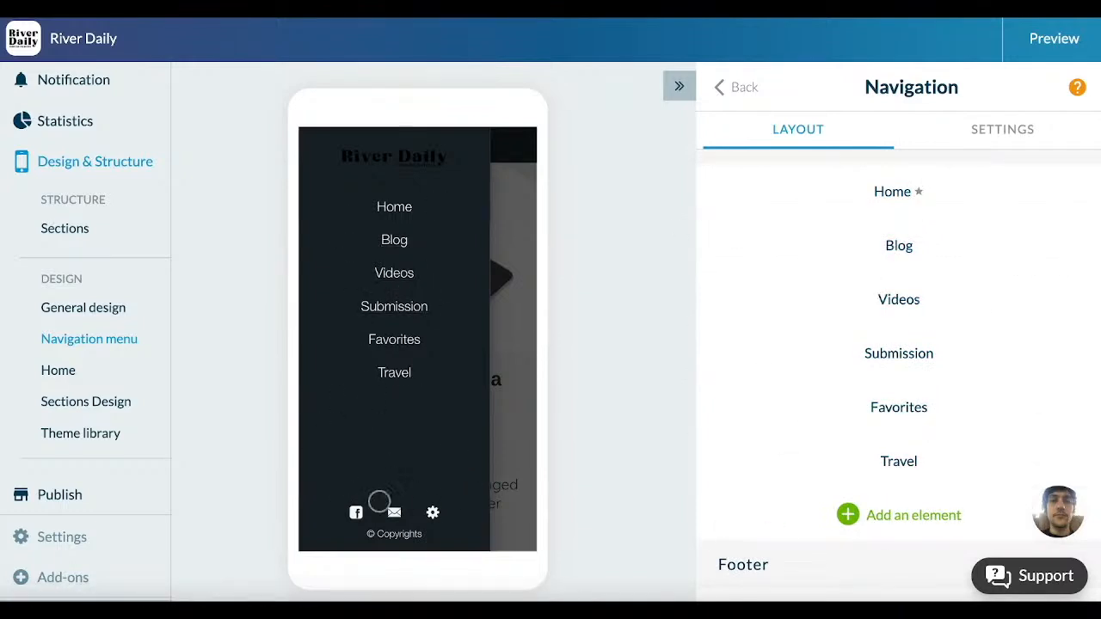
scroll(843, 391, "up", 2)
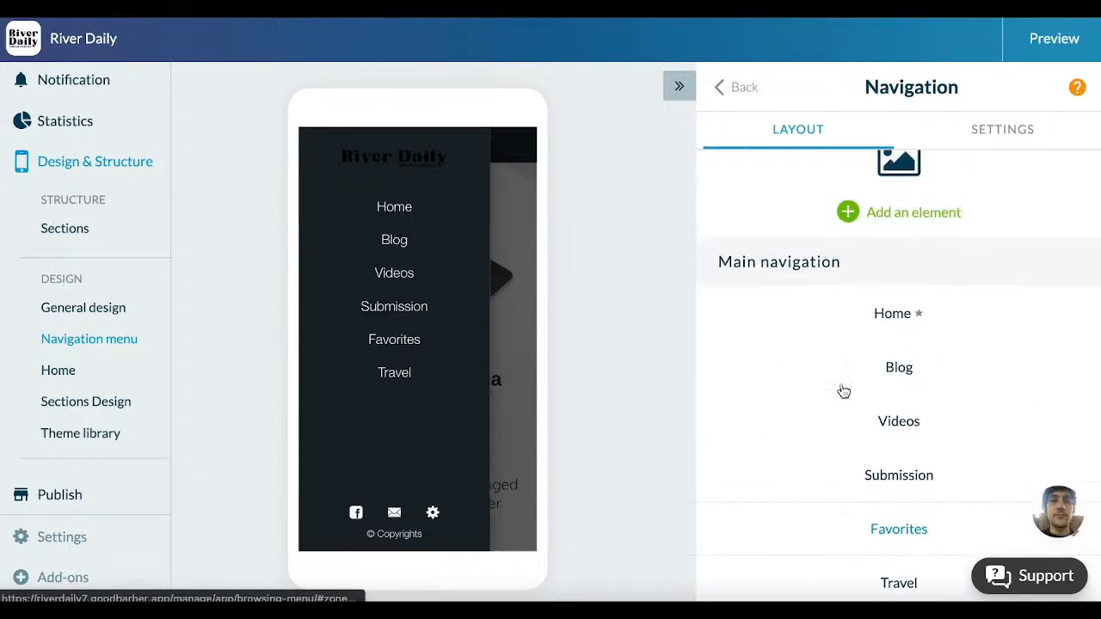
scroll(843, 391, "up", 2)
left_click(1064, 226)
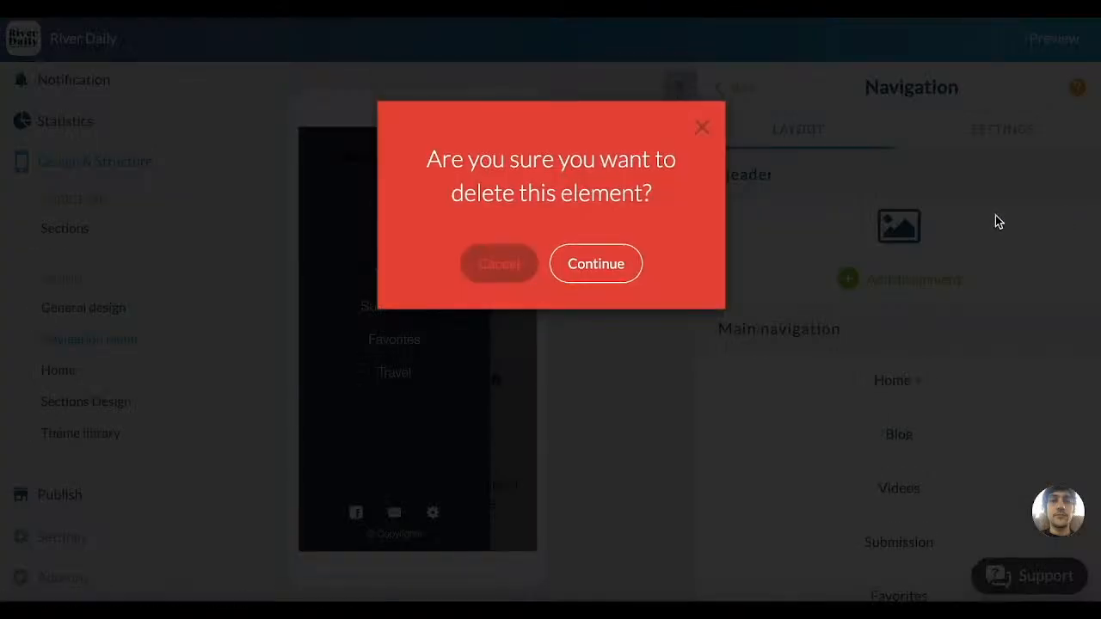
left_click(593, 274)
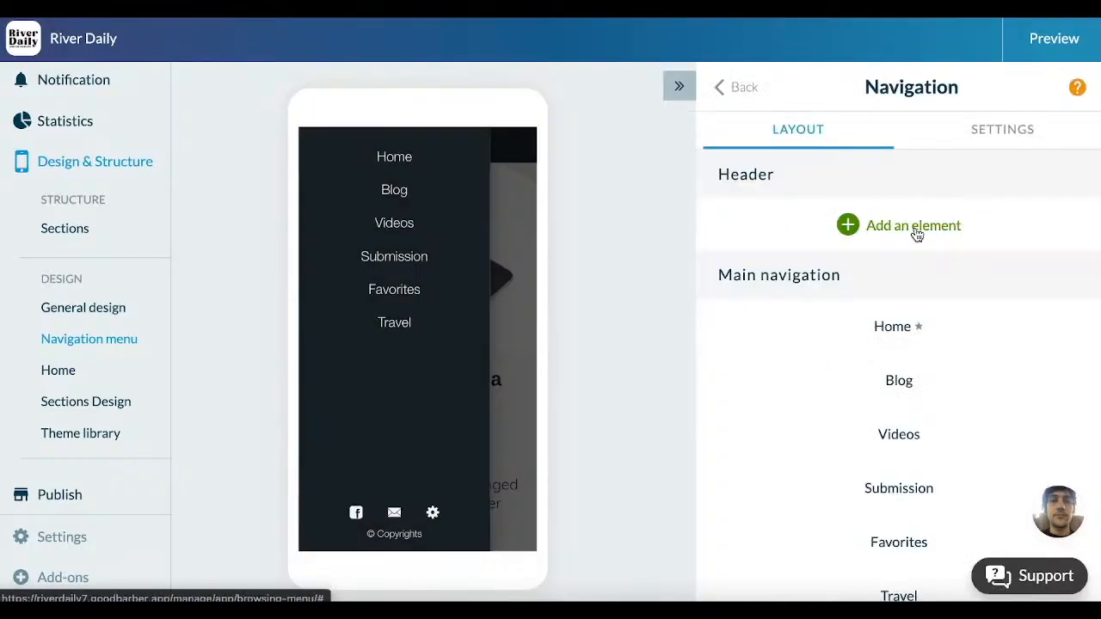
Step: Add a logo element to the menu header, switch it from text to logo image and upload Logo copie.png
left_click(916, 232)
left_click(832, 233)
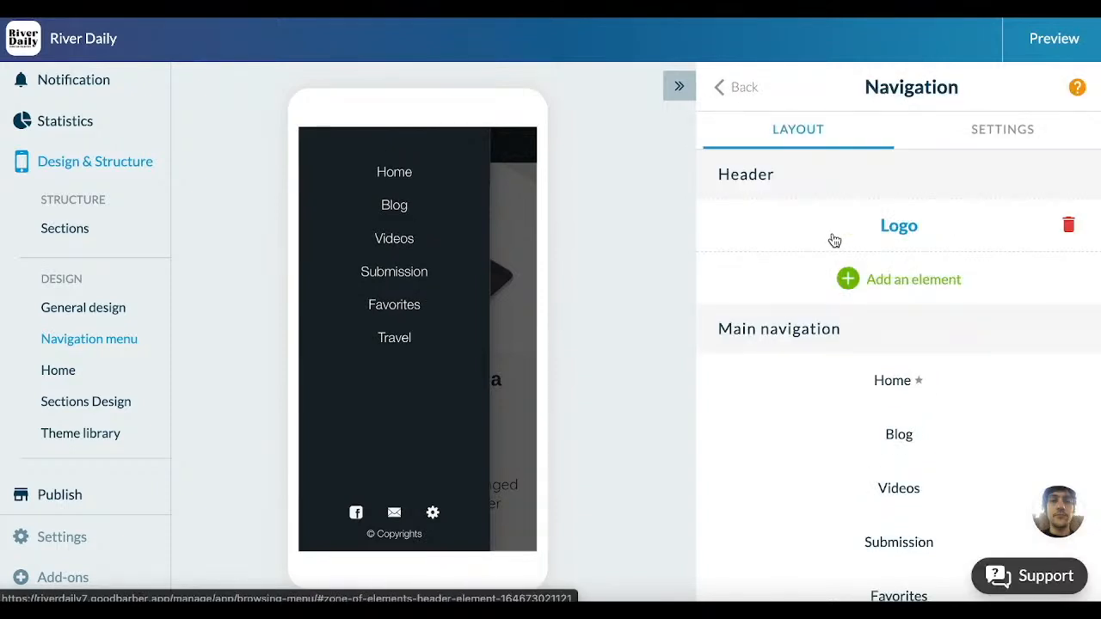
left_click(867, 243)
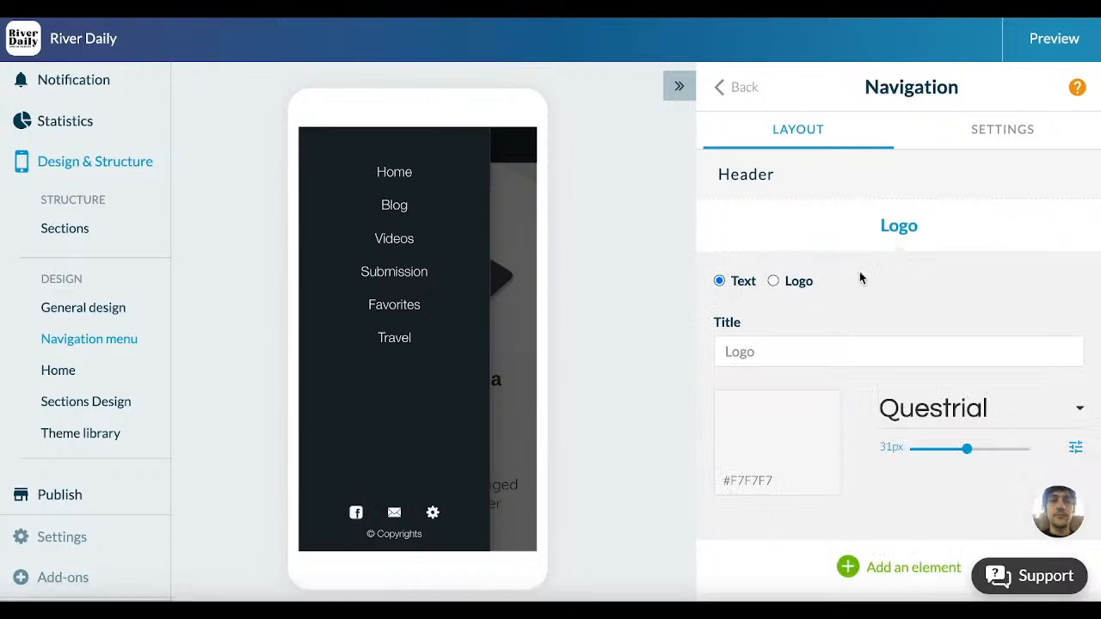
scroll(949, 254, "down", 2)
scroll(950, 256, "up", 2)
left_click(797, 266)
left_click(777, 371)
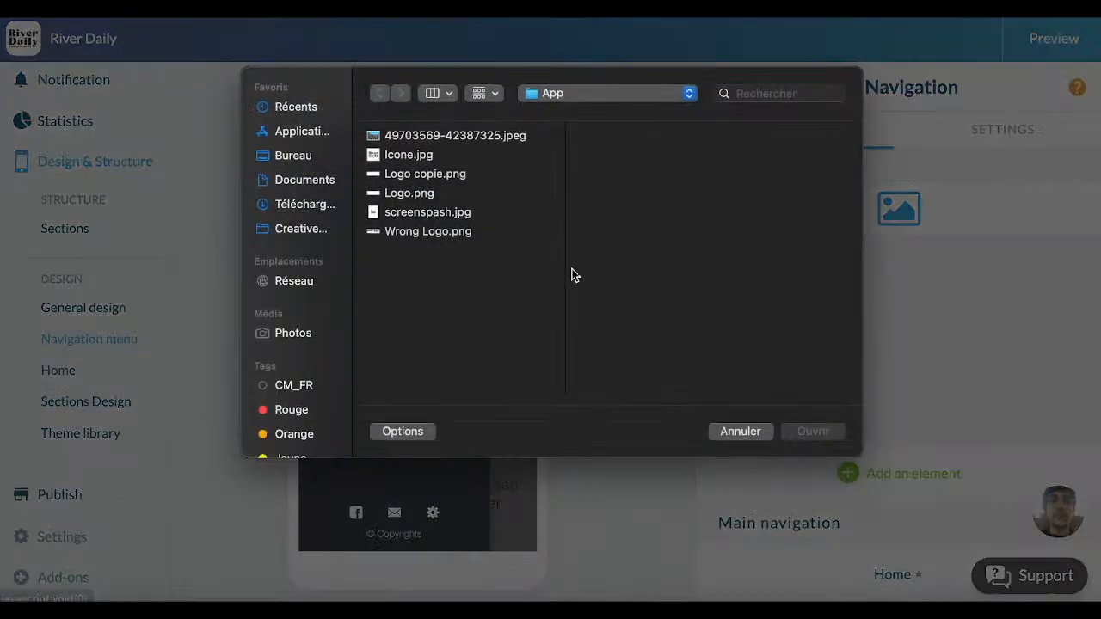
left_click(412, 173)
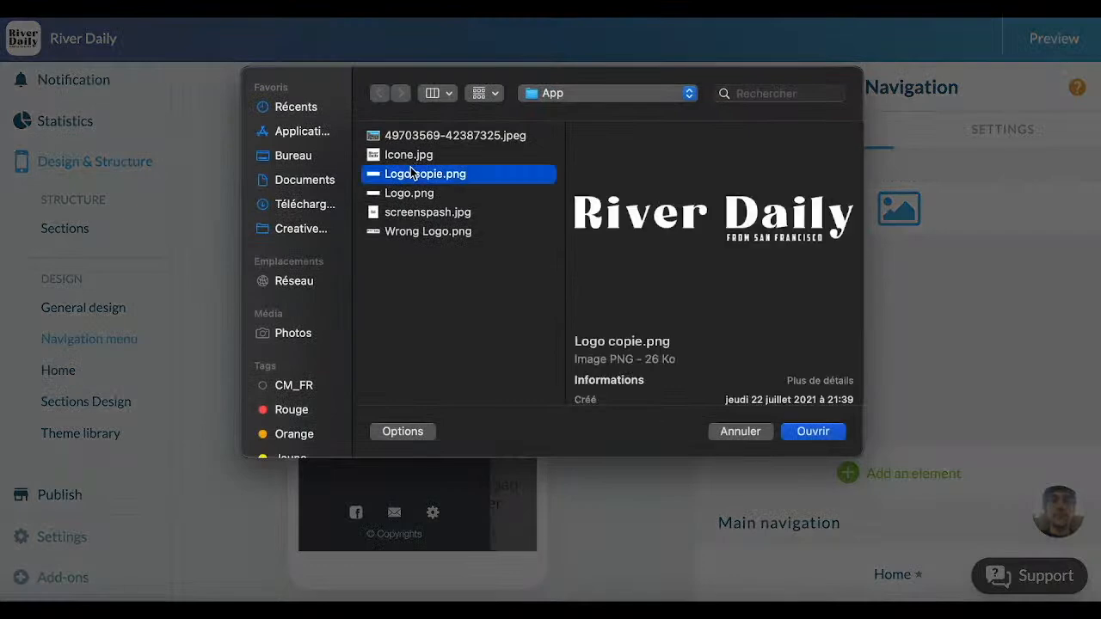
double_click(410, 171)
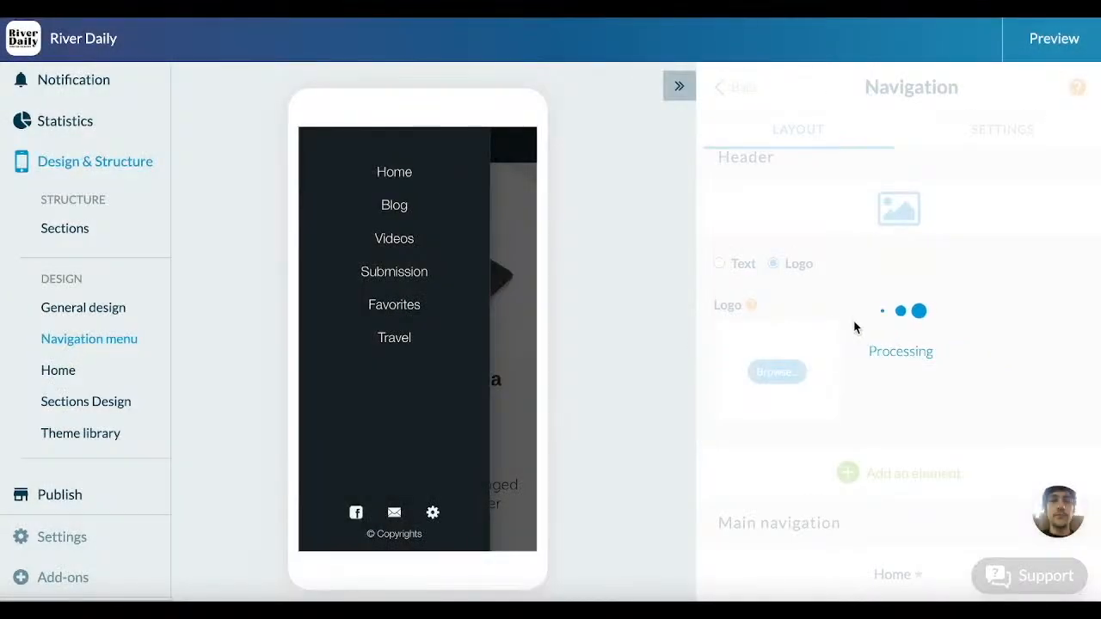
Step: Move the Travel section directly below Home in the main navigation
scroll(871, 341, "down", 5)
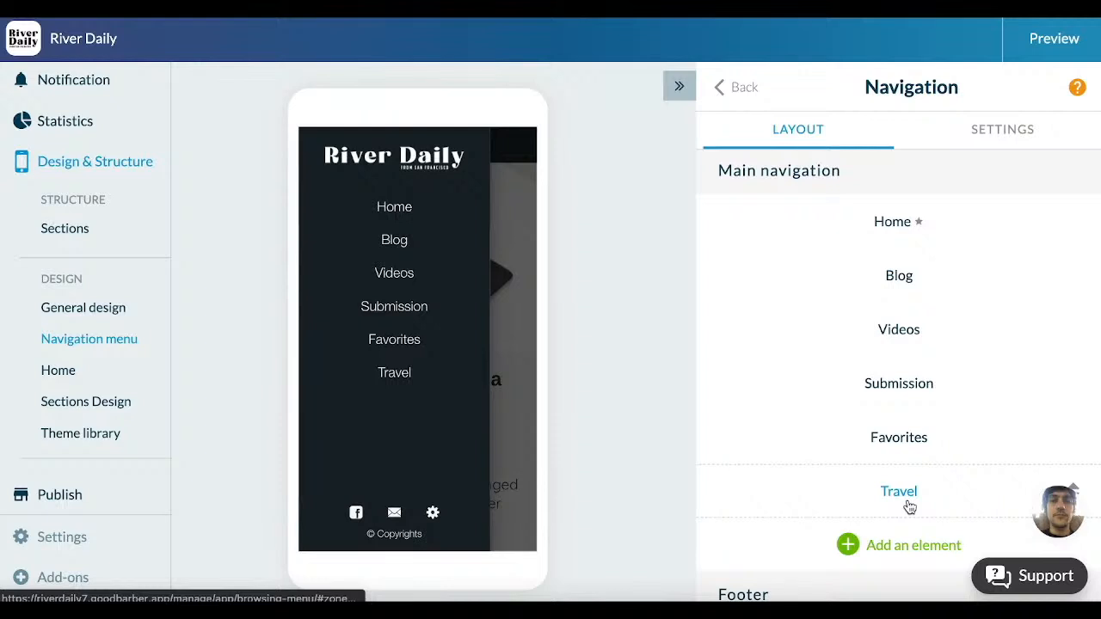
left_click_drag(897, 497, 892, 288)
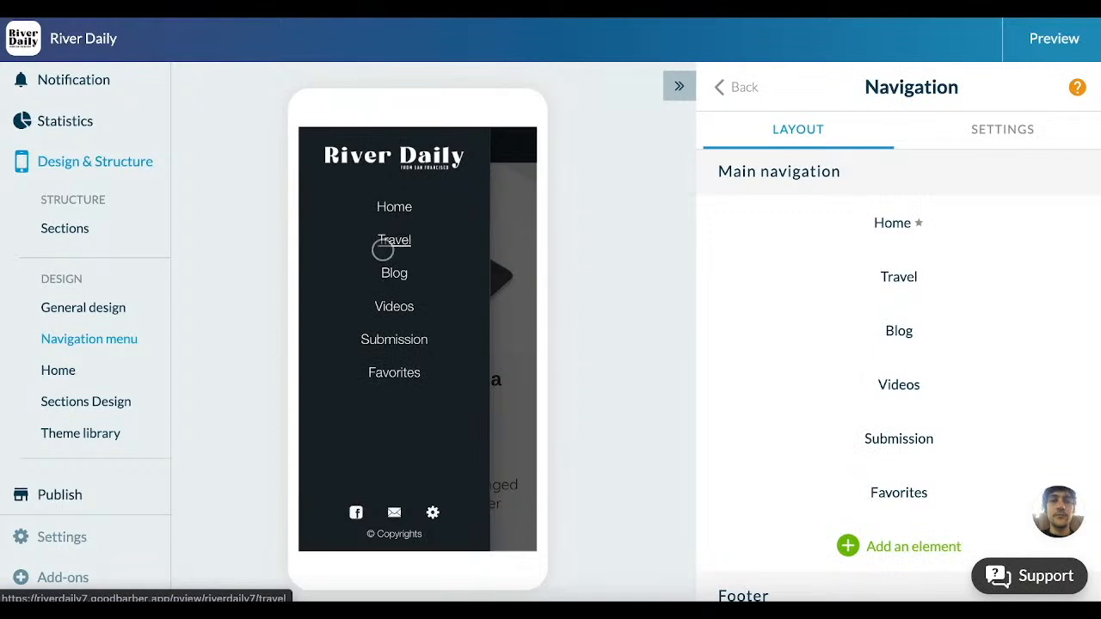
scroll(917, 421, "up", 2)
Step: Close the menu in the app preview and examine the home page together with its Home design layout
left_click(515, 245)
scroll(442, 229, "down", 1)
scroll(443, 230, "down", 5)
scroll(441, 227, "down", 3)
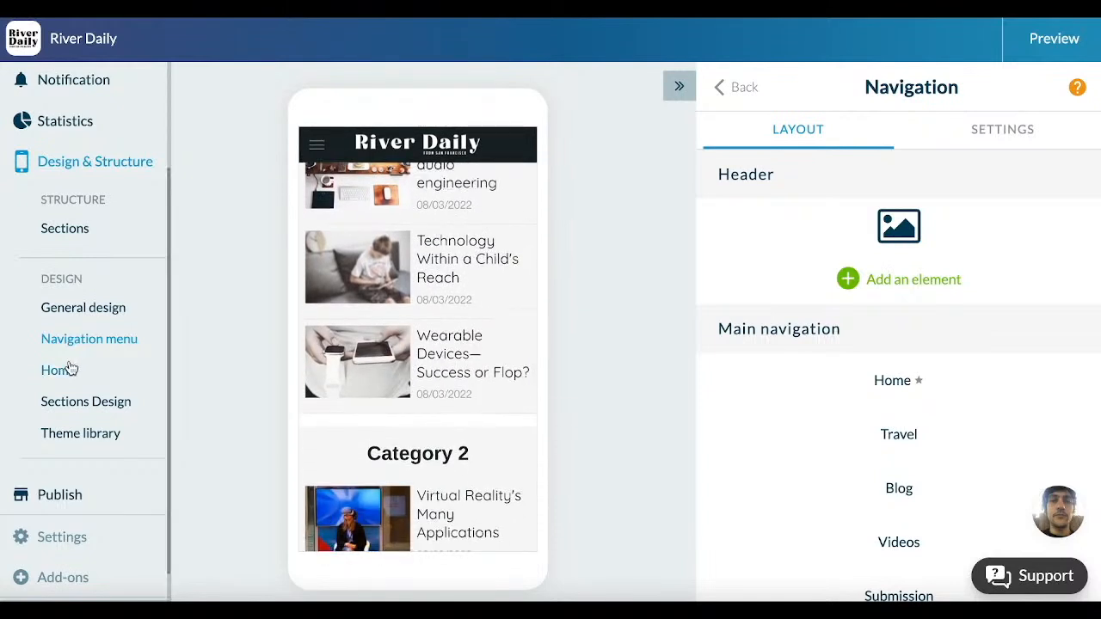
left_click(62, 370)
scroll(795, 393, "down", 8)
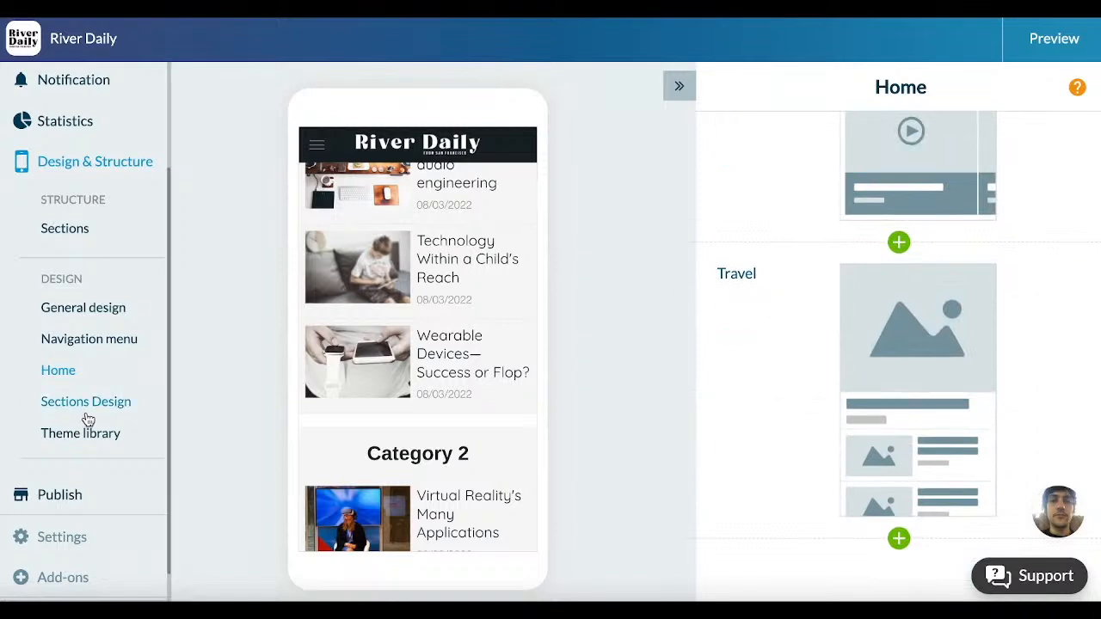
Step: Open the List of articles design of the Travel section from the sections design
left_click(84, 406)
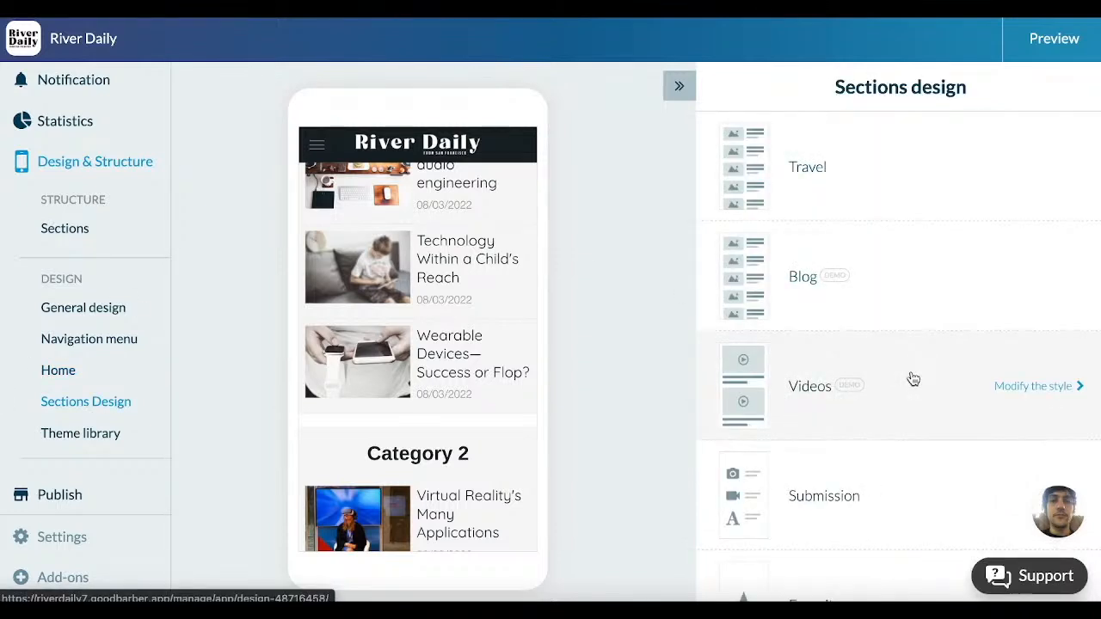
scroll(911, 376, "down", 4)
scroll(909, 376, "up", 4)
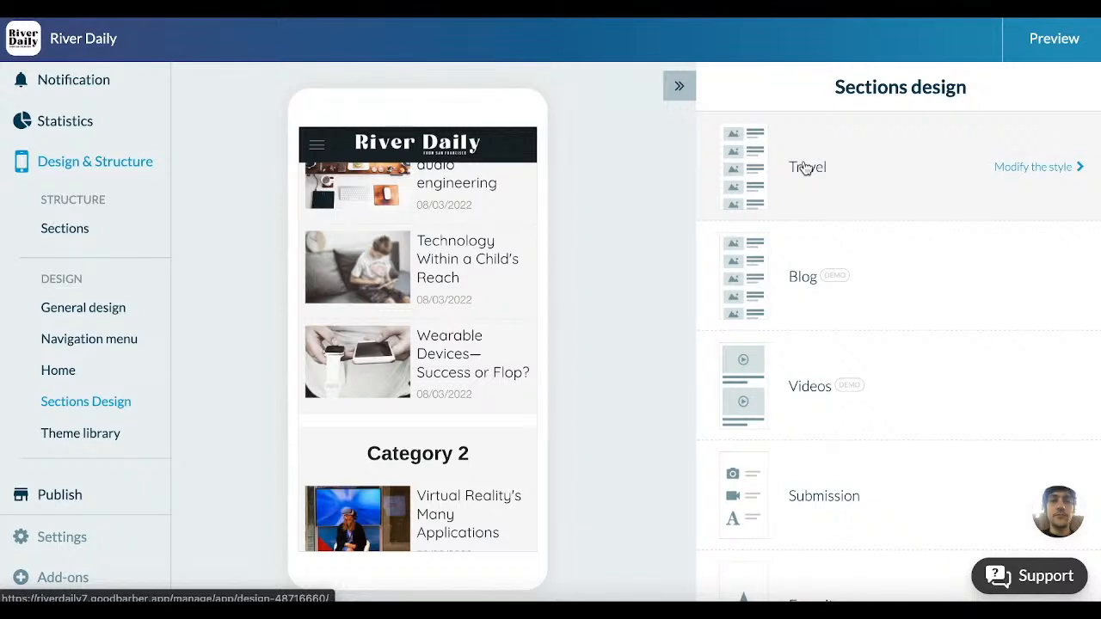
left_click(804, 168)
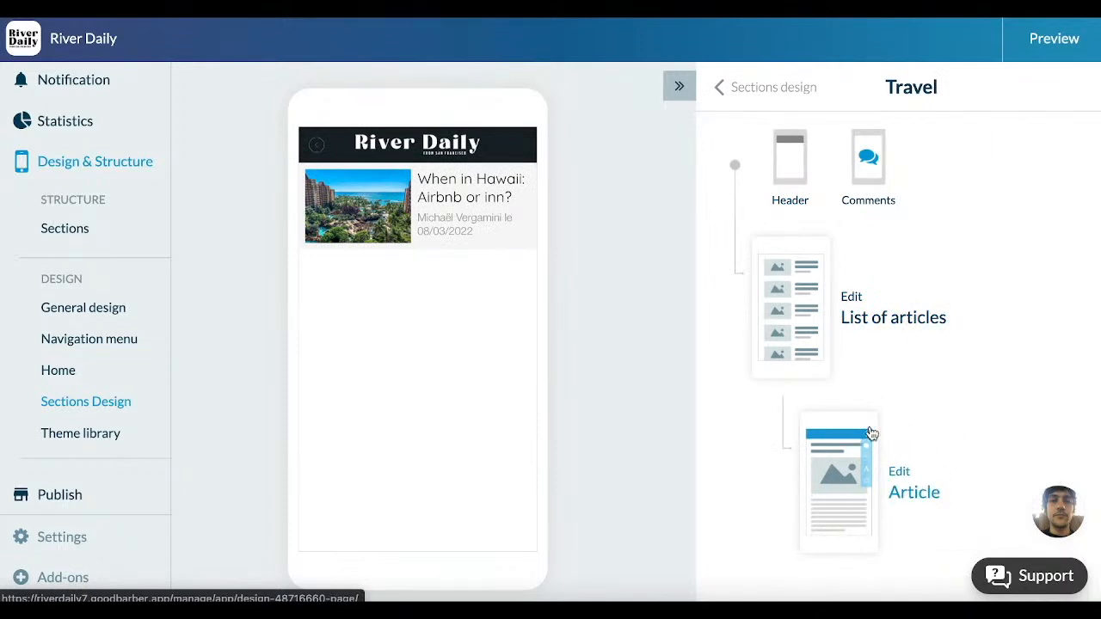
left_click(885, 332)
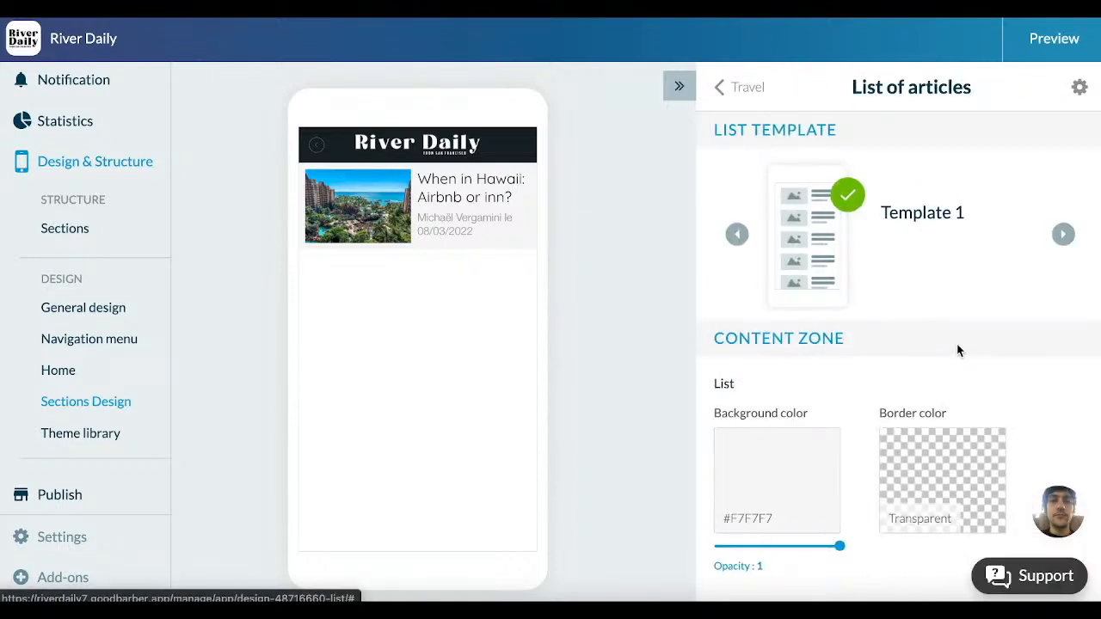
Step: Set the Travel article list's info font size to 12 px and title font size to 10 px, and return to the Travel design
left_click(1077, 238)
left_click(1073, 238)
scroll(1073, 238, "down", 8)
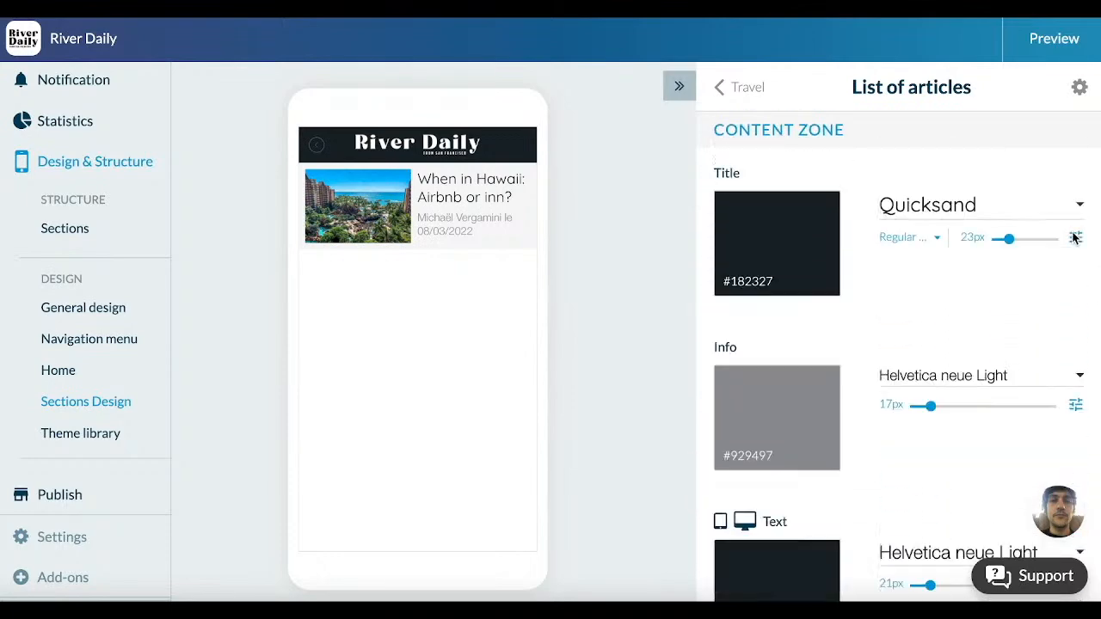
scroll(1073, 239, "down", 10)
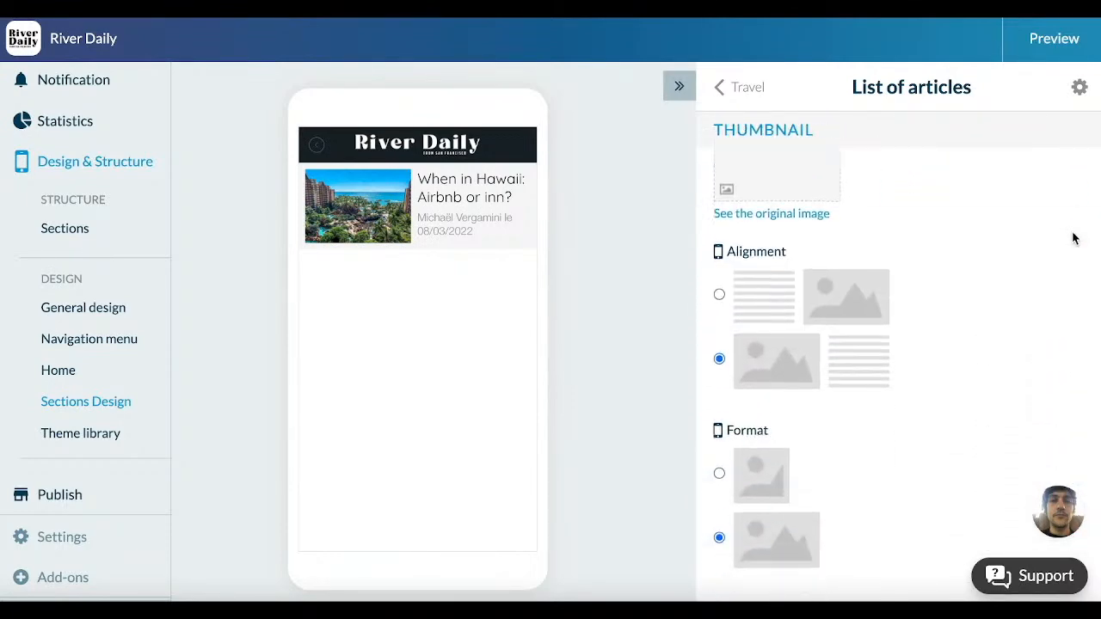
scroll(913, 314, "up", 10)
scroll(913, 315, "down", 5)
mouse_move(932, 359)
left_mouse_down()
mouse_move(991, 364)
mouse_move(914, 370)
left_mouse_up()
scroll(935, 217, "up", 1)
scroll(935, 217, "up", 1)
left_click_drag(1002, 331, 966, 337)
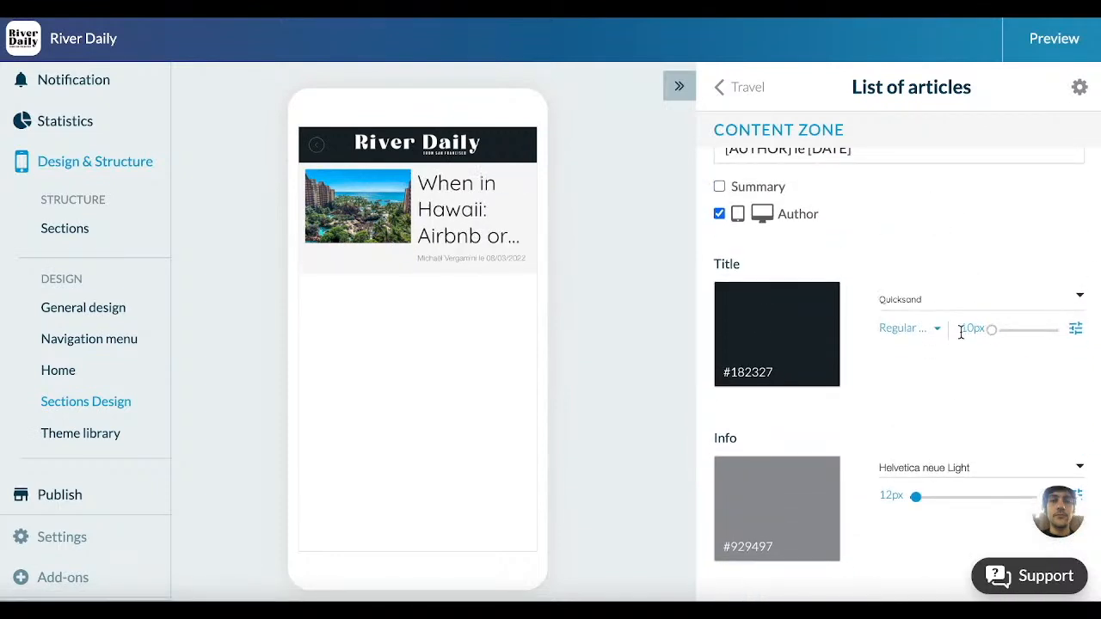
scroll(961, 339, "up", 5)
left_click(748, 91)
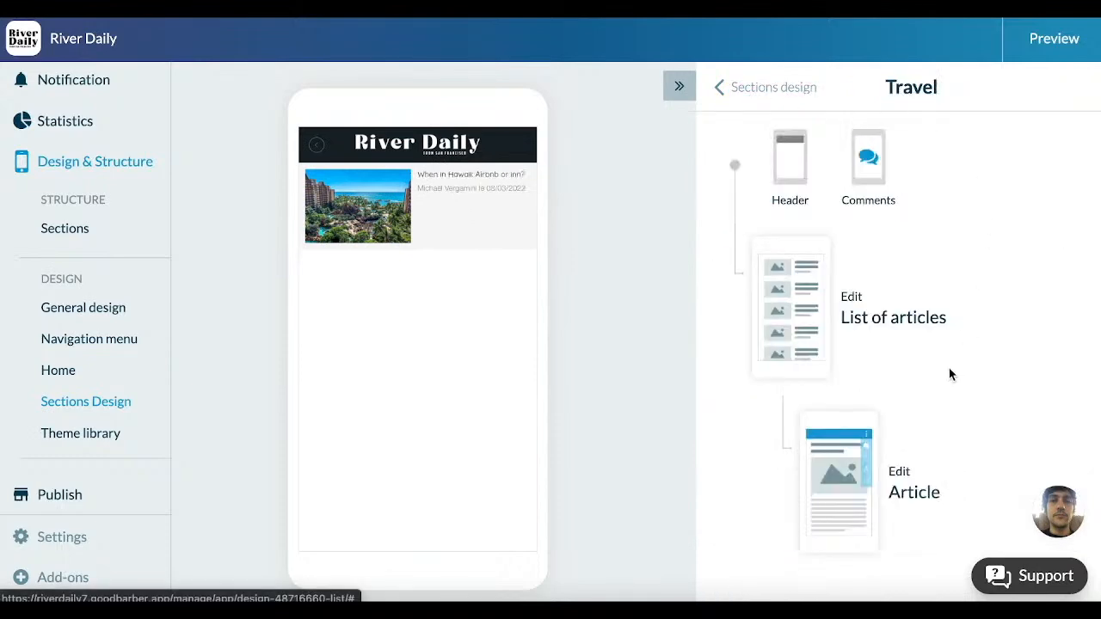
Step: Change the Travel section's article page to Template 1 and return to the Travel design overview
left_click(903, 472)
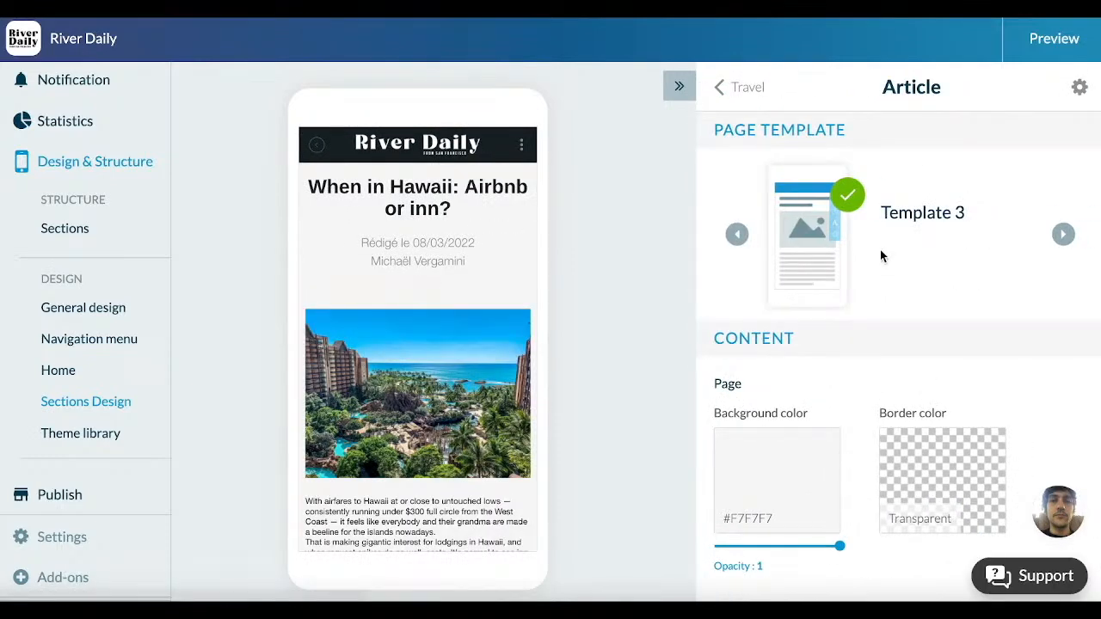
scroll(984, 442, "down", 10)
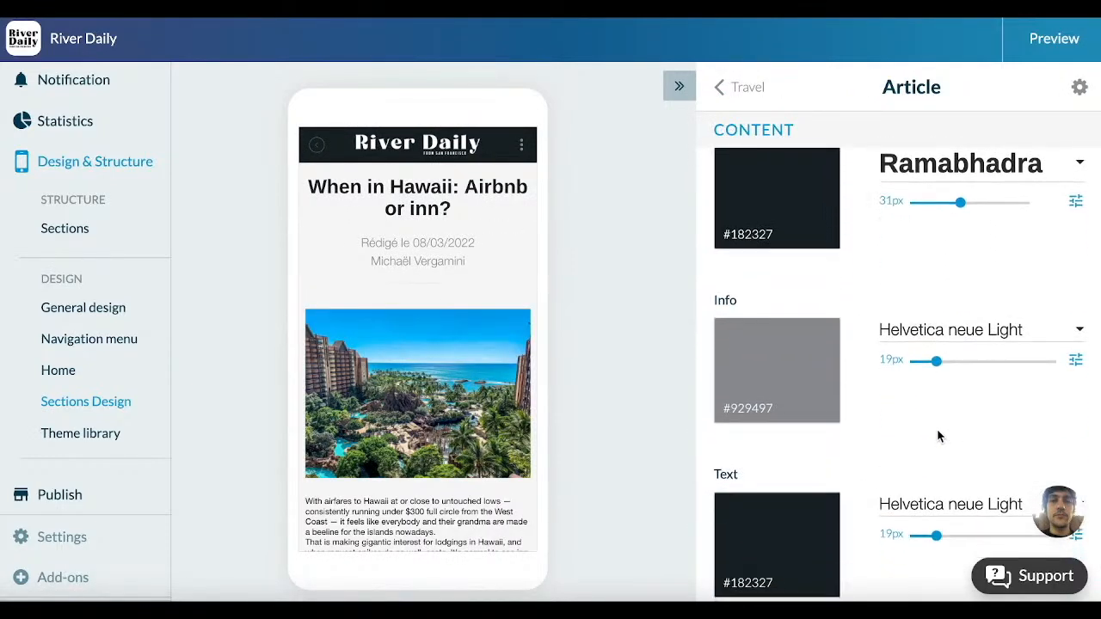
scroll(936, 430, "down", 2)
scroll(937, 432, "up", 12)
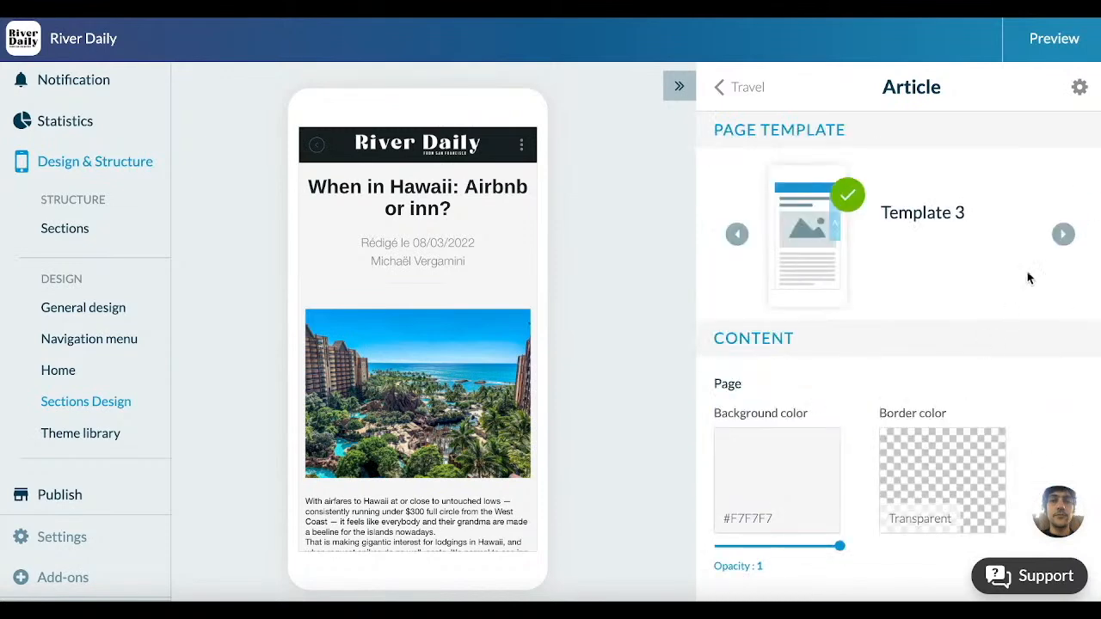
left_click(1060, 241)
left_click(1059, 241)
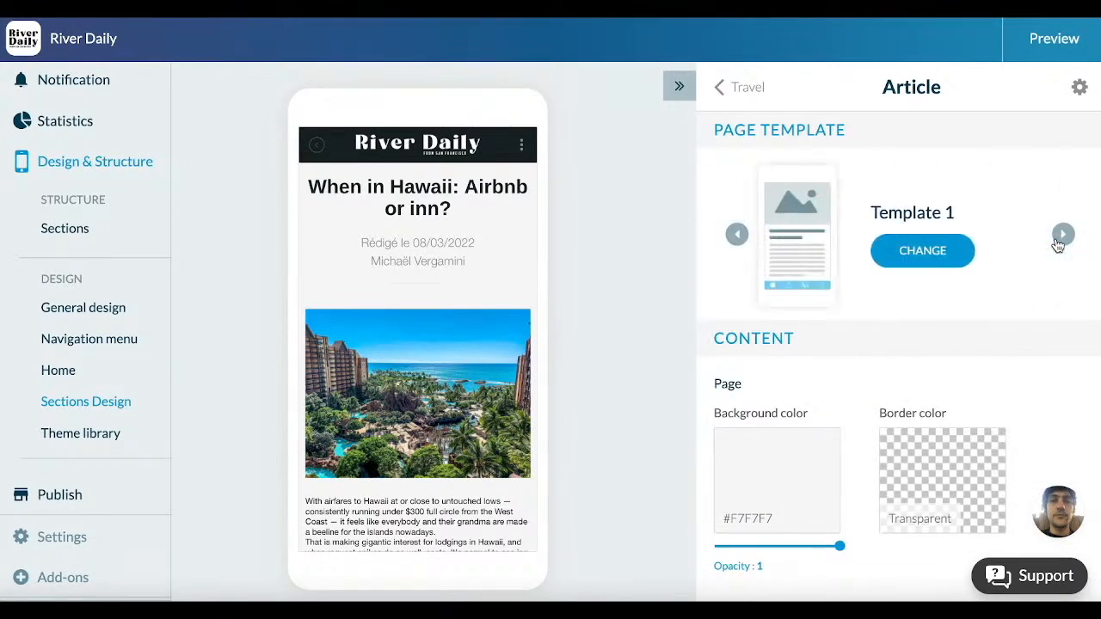
left_click(970, 248)
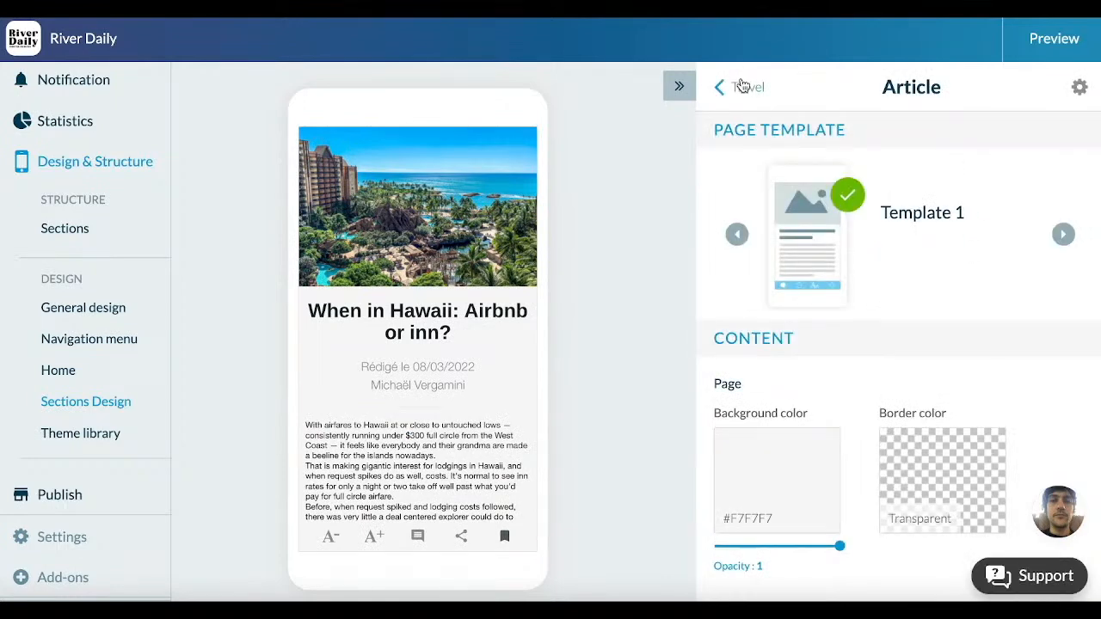
left_click(741, 85)
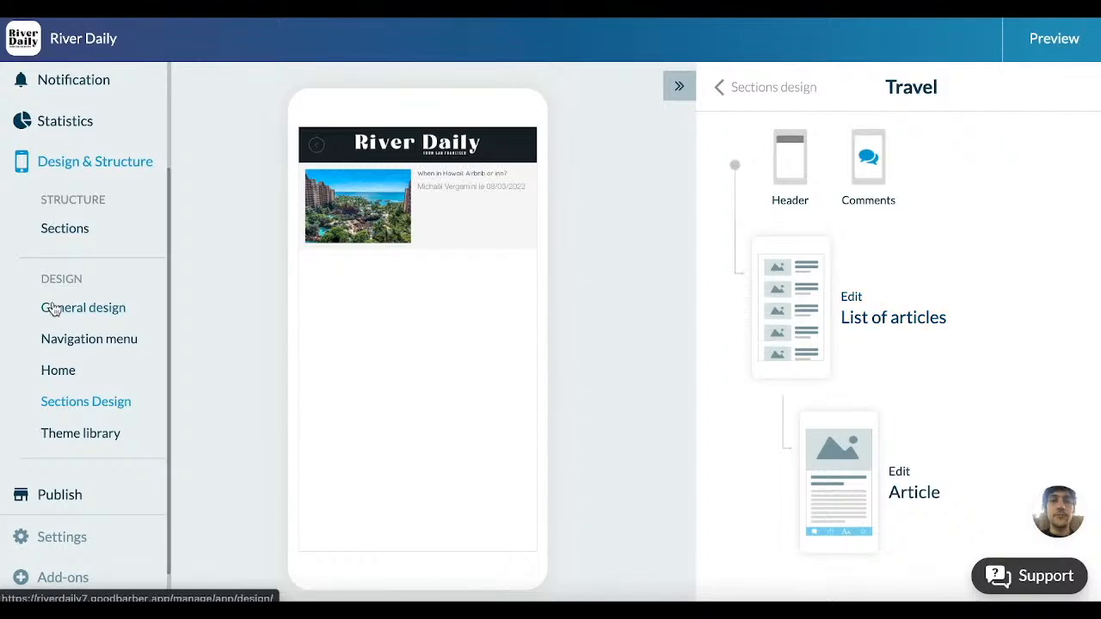
Step: Open the Help center and look through the available support resources, including online help, contact support, video tutorials and the academy
scroll(51, 308, "up", 3)
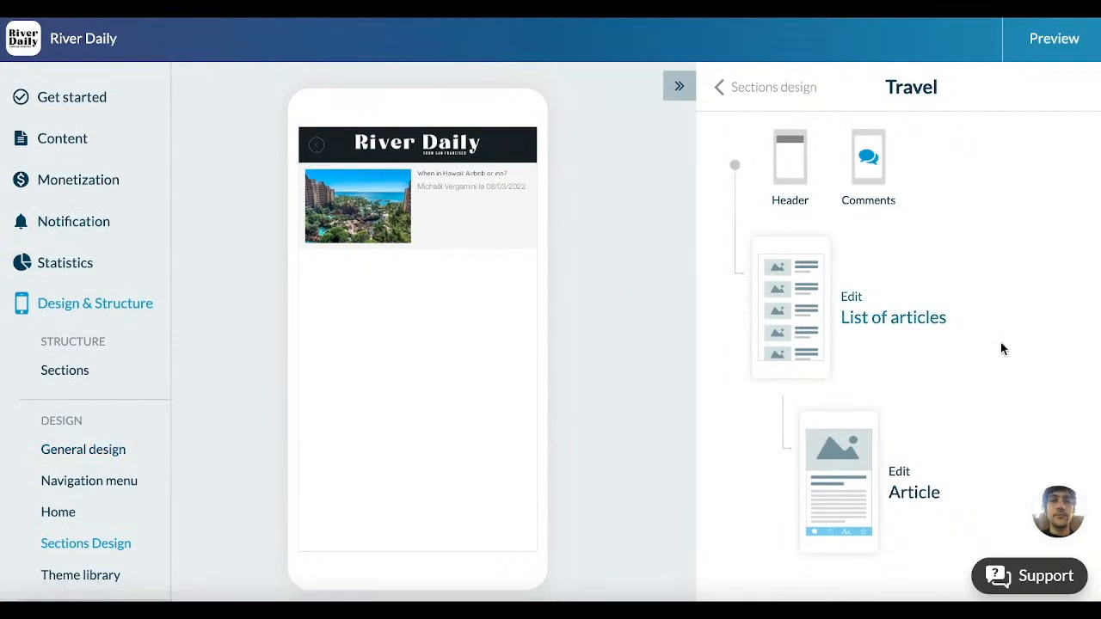
left_click(1024, 577)
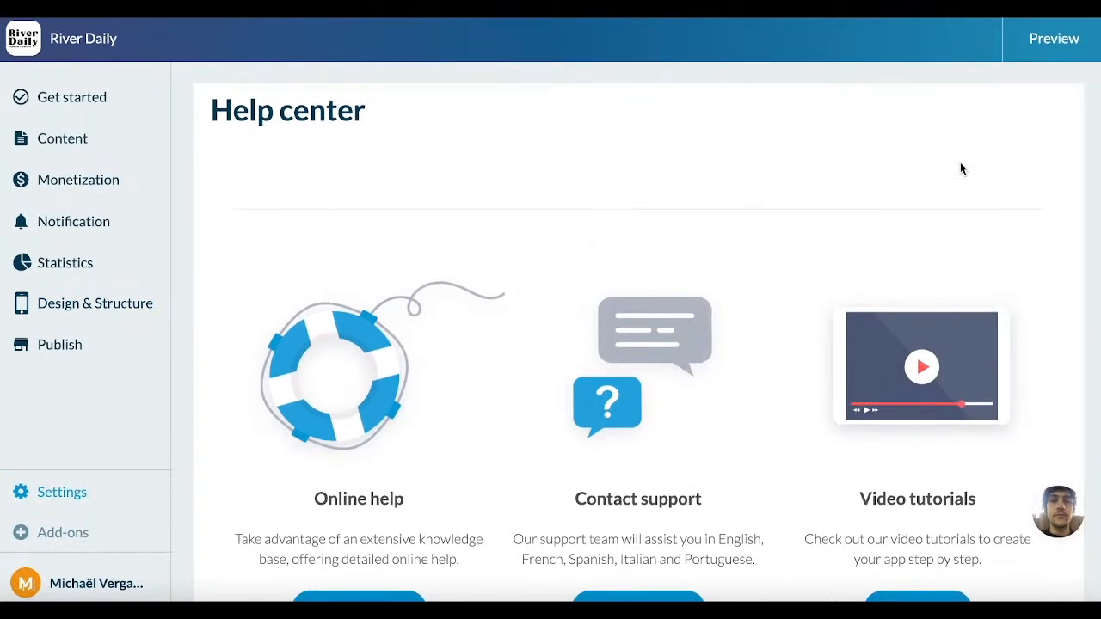
scroll(960, 169, "down", 3)
scroll(961, 168, "down", 3)
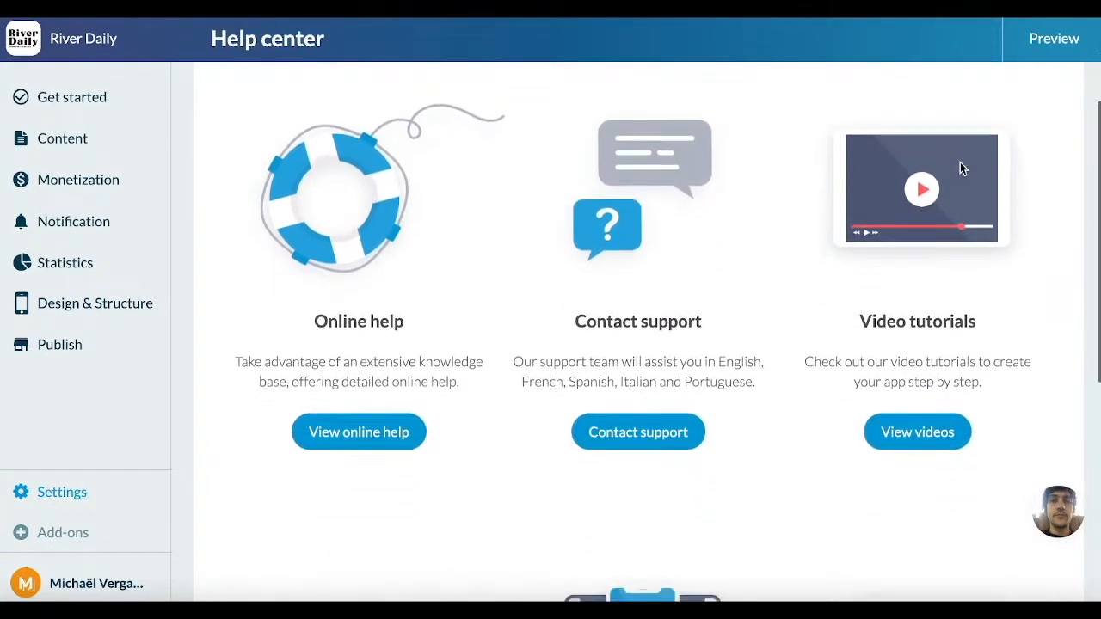
scroll(960, 169, "down", 3)
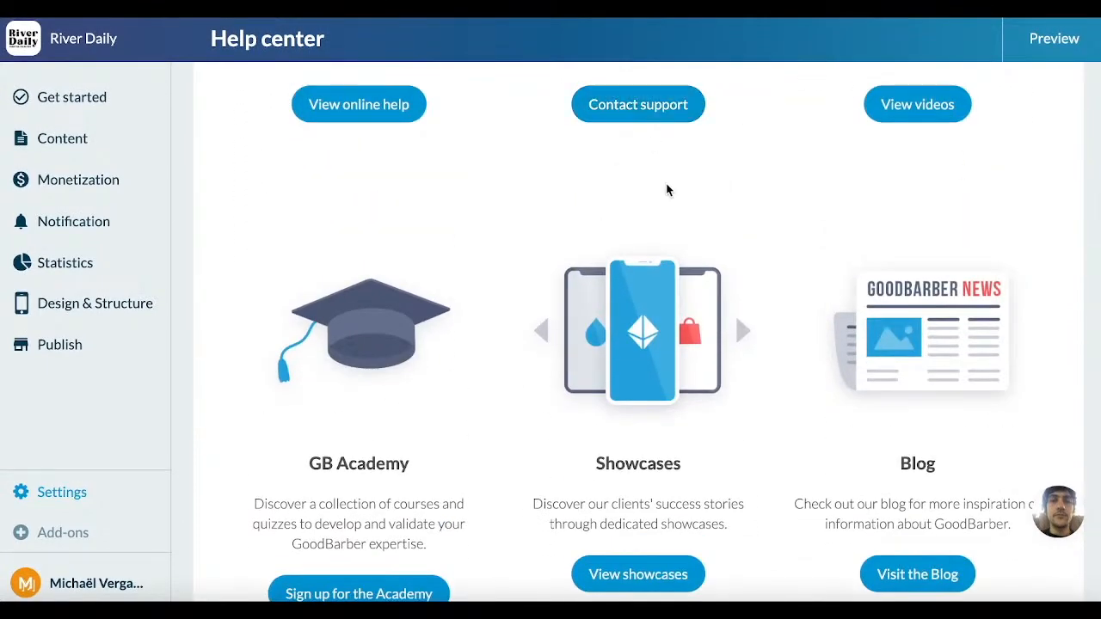
scroll(666, 189, "up", 3)
scroll(666, 189, "down", 1)
scroll(667, 189, "down", 5)
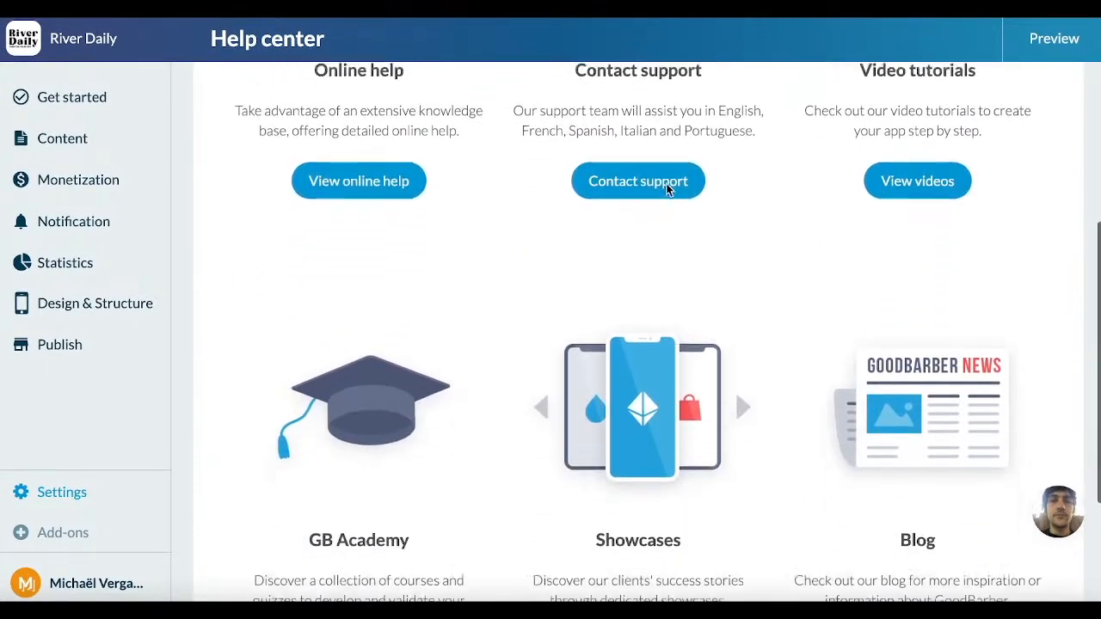
scroll(663, 179, "up", 6)
scroll(663, 179, "up", 3)
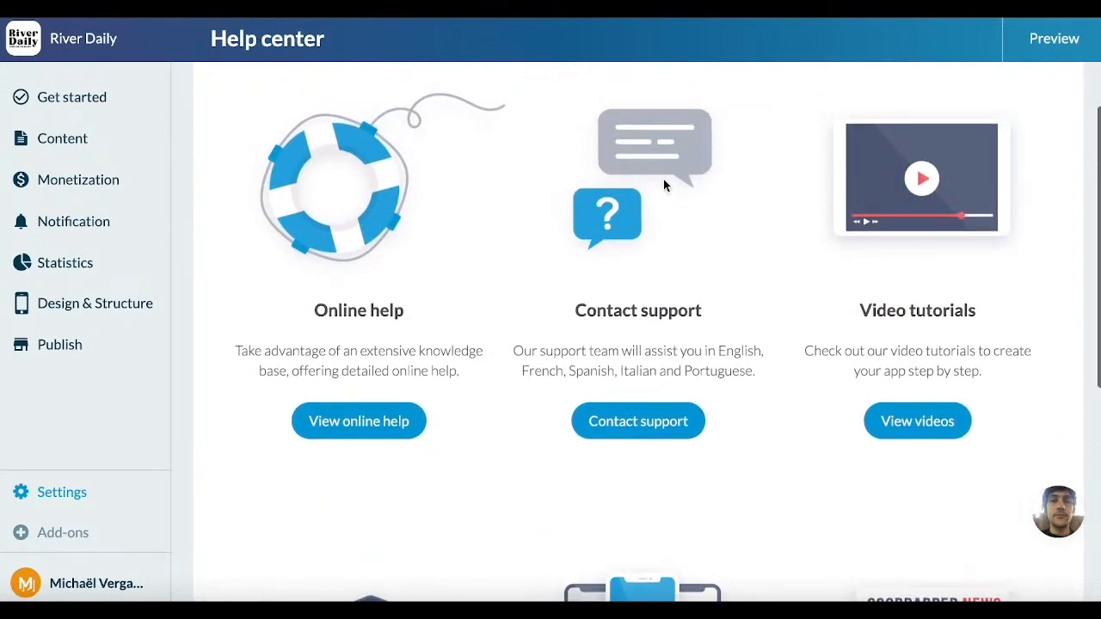
scroll(663, 181, "down", 1)
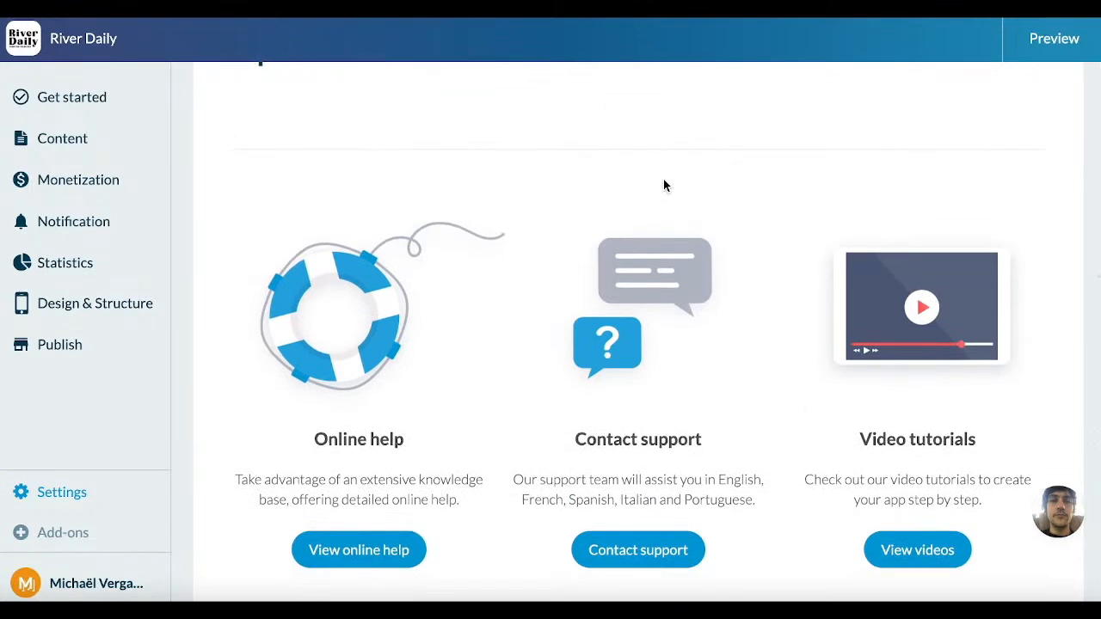
Step: Open the Global Style article from the General Design topic of the online help
scroll(663, 181, "down", 2)
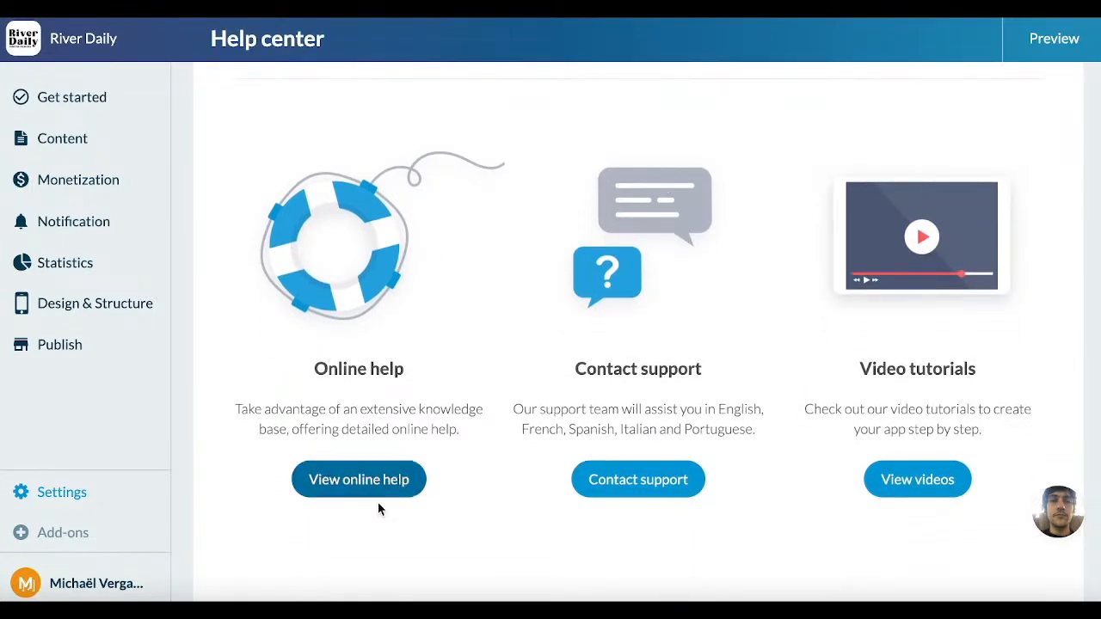
left_click(370, 490)
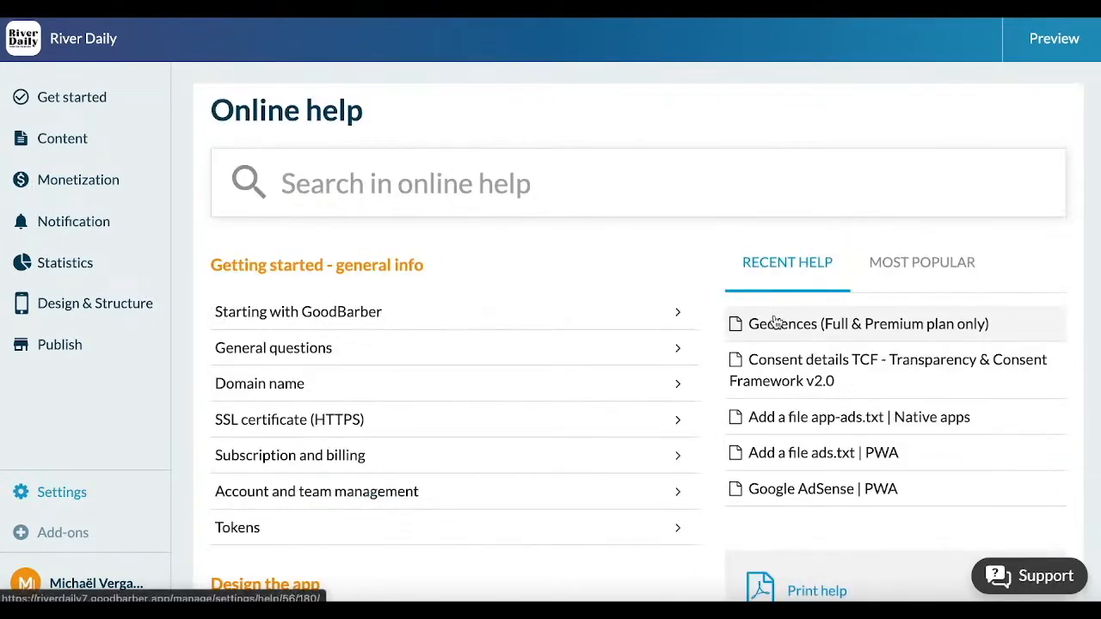
scroll(627, 277, "down", 3)
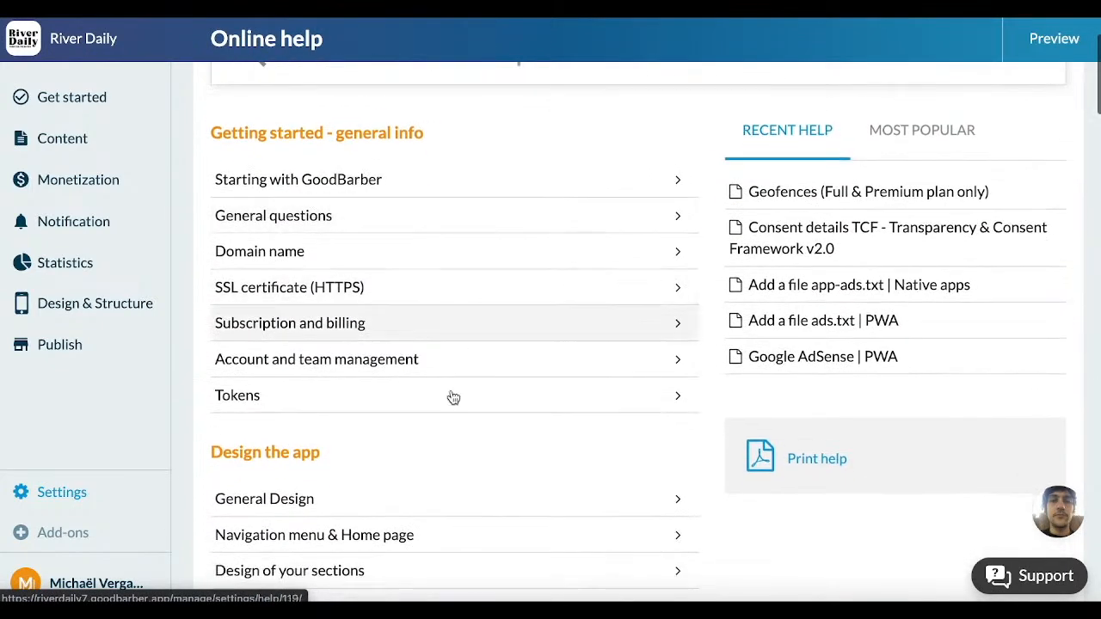
left_click(300, 499)
scroll(513, 410, "down", 1)
left_click(334, 369)
Step: Read through the Global Style article, examining the color scheme guidance and the typography instructions on text size, font and weight
scroll(335, 369, "down", 4)
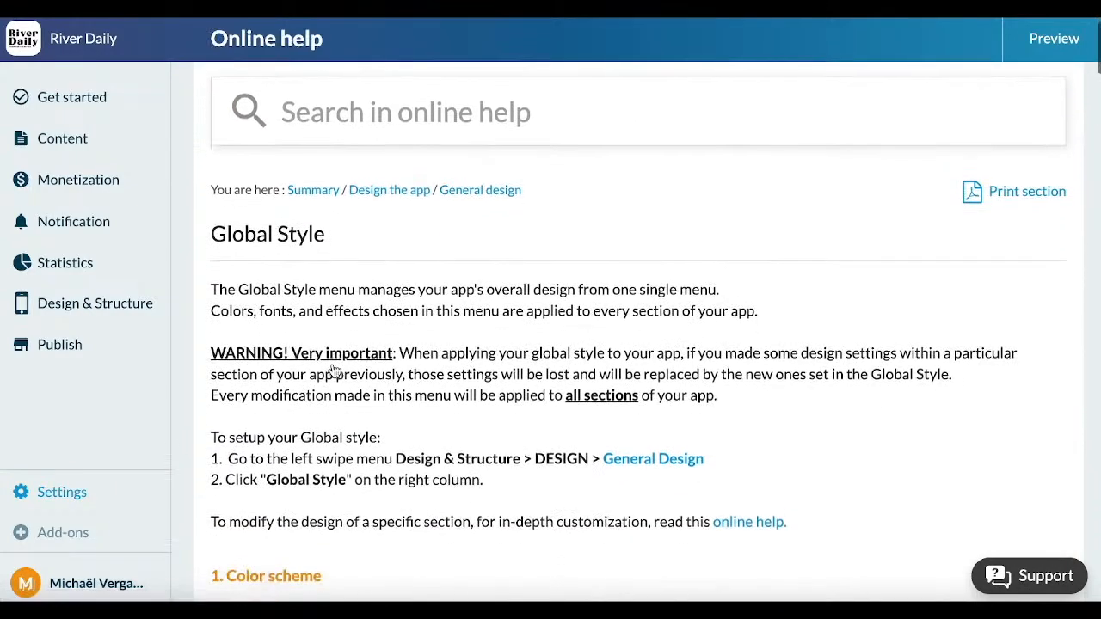
scroll(335, 369, "down", 3)
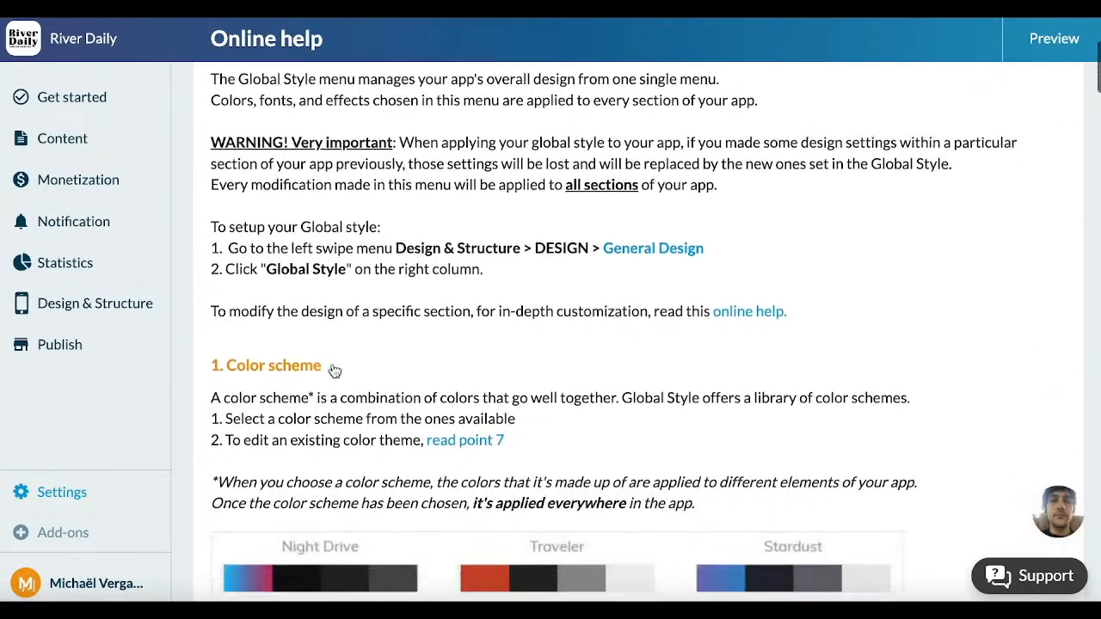
scroll(267, 380, "down", 12)
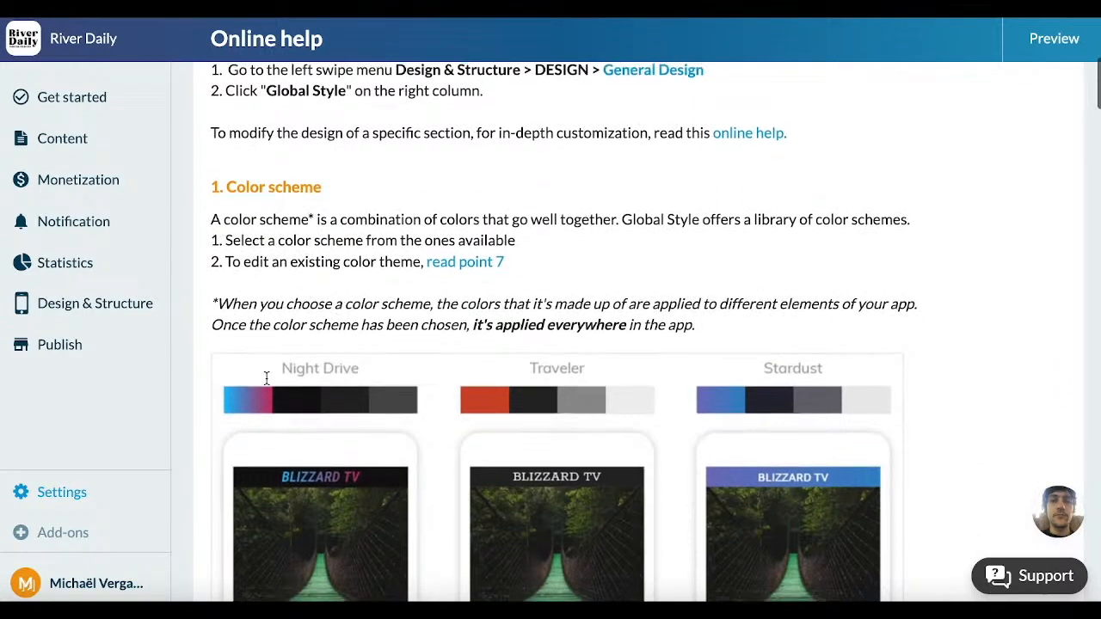
scroll(267, 379, "down", 2)
scroll(266, 378, "up", 1)
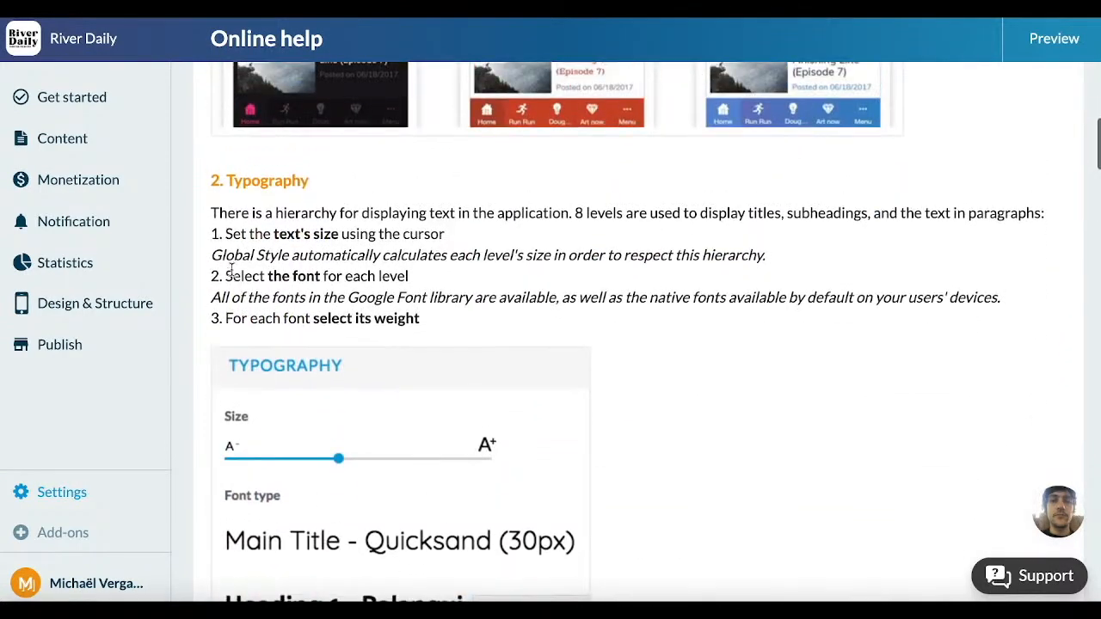
left_click_drag(211, 234, 276, 276)
left_click_drag(220, 326, 391, 321)
scroll(388, 321, "down", 1)
scroll(389, 321, "up", 3)
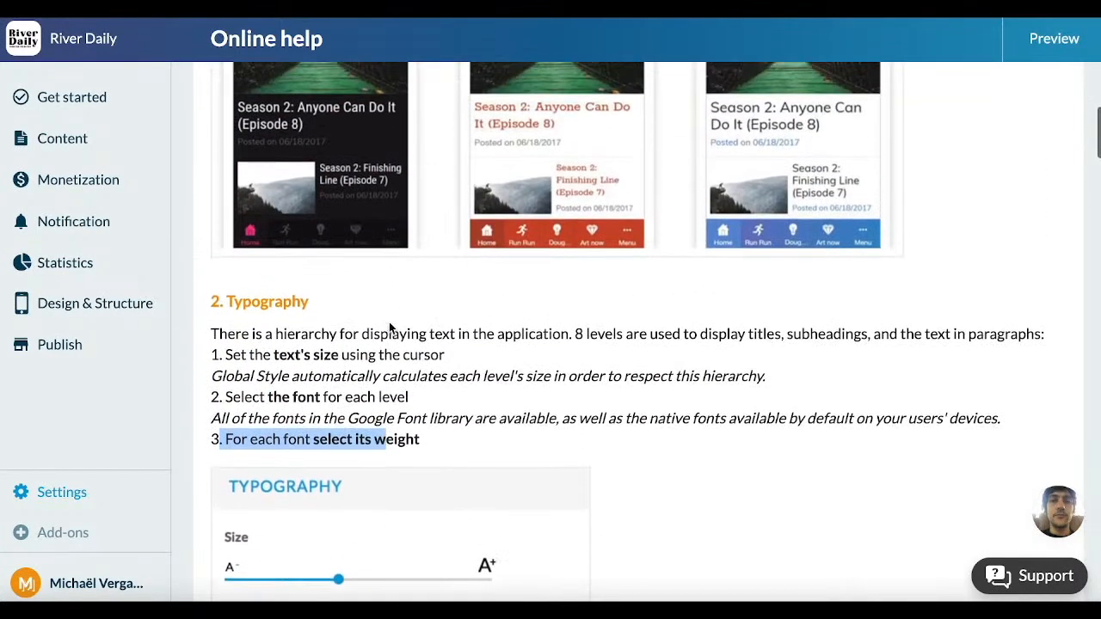
scroll(388, 322, "up", 15)
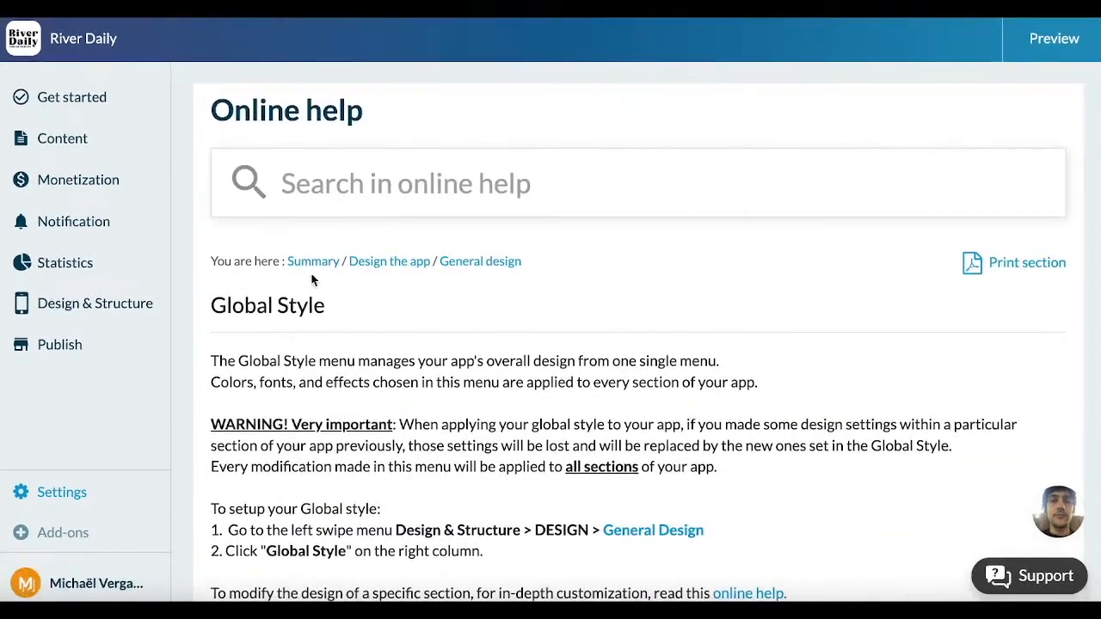
Step: Start a support ticket with category "Content and section of the app" and sub-category "Connecting an external content source"
left_click(1013, 582)
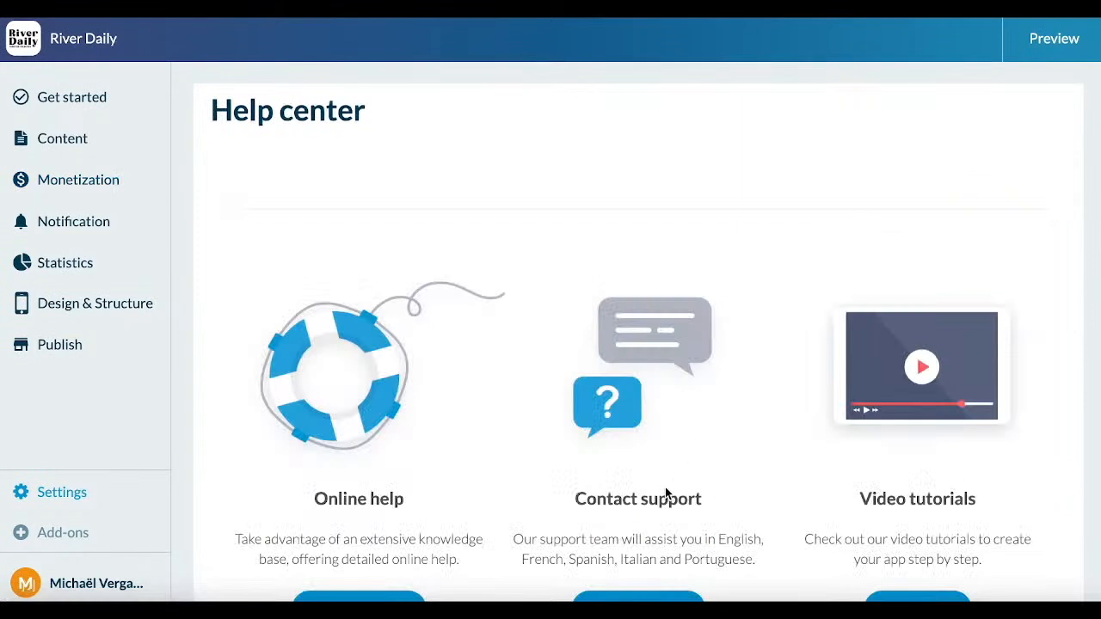
scroll(666, 491, "down", 1)
left_click(602, 534)
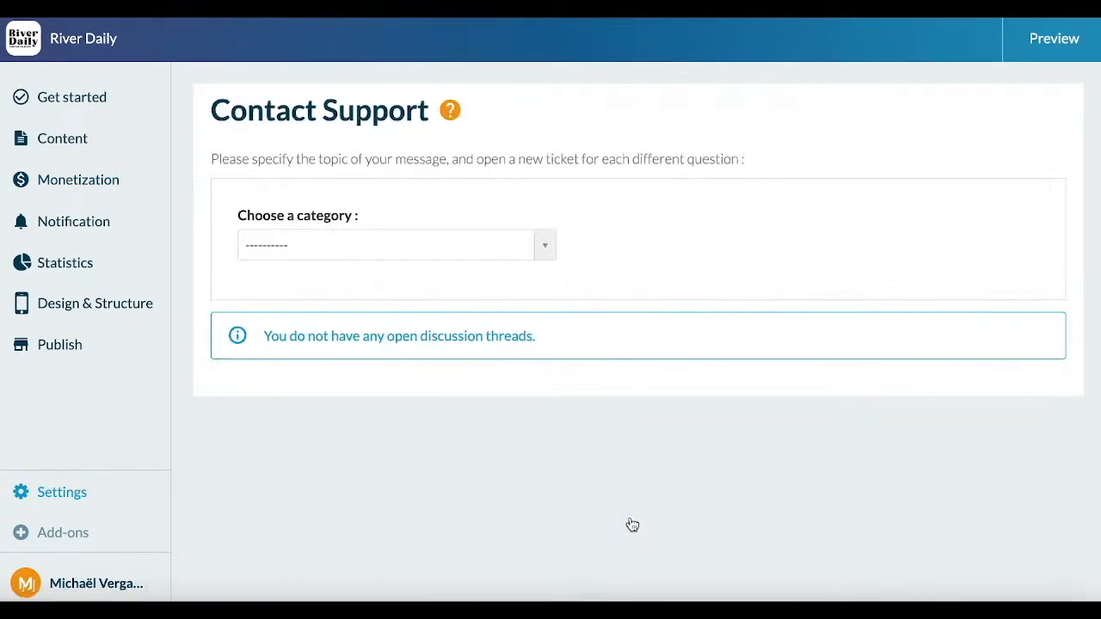
left_click(484, 251)
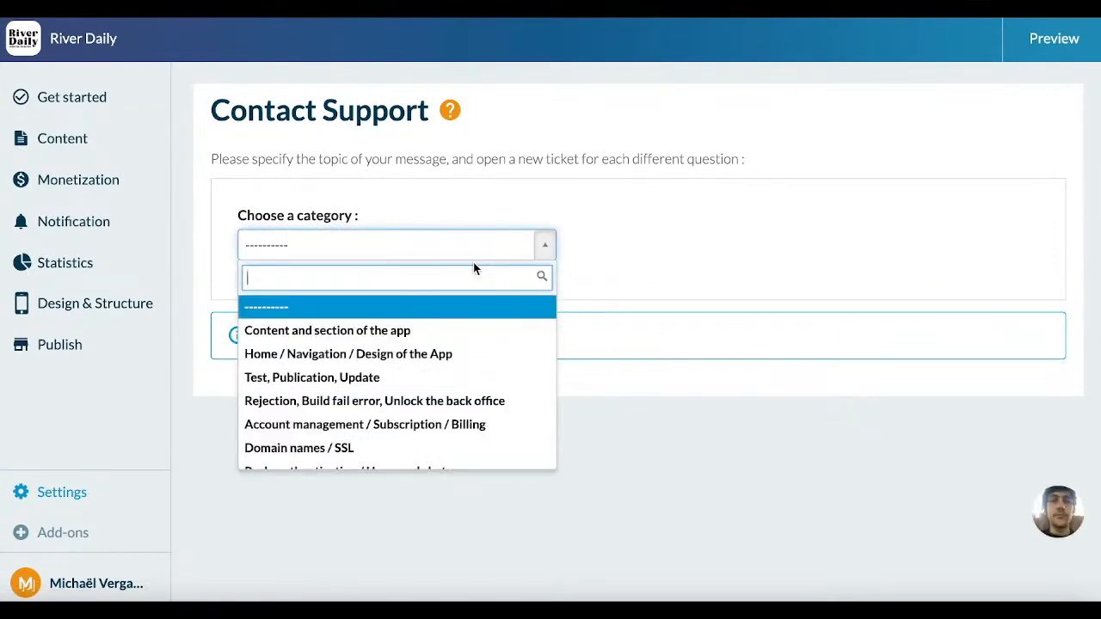
left_click(443, 329)
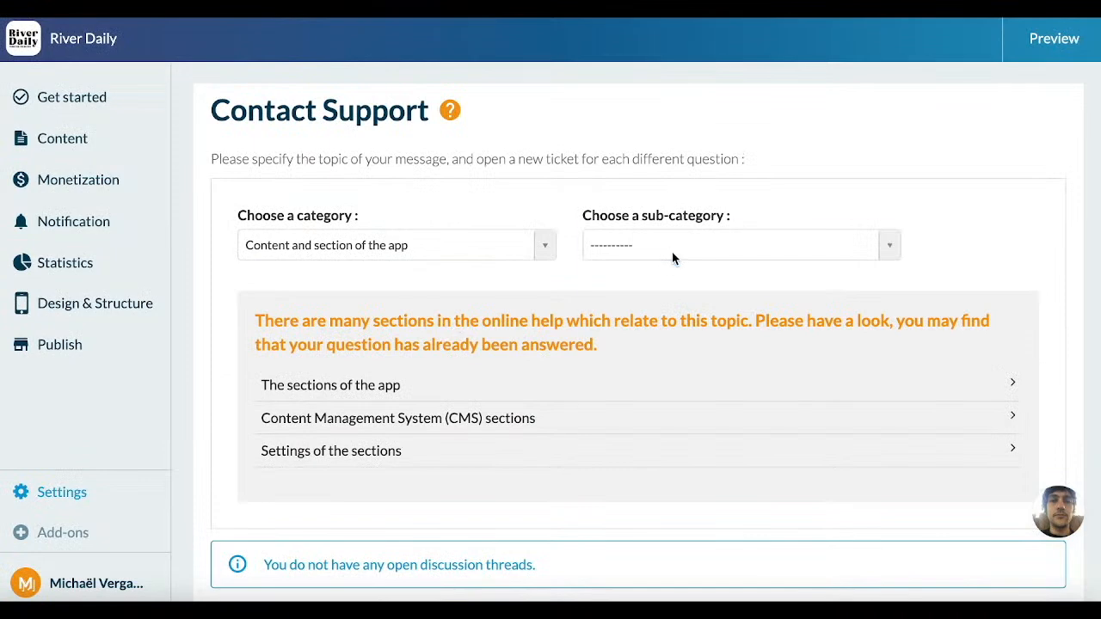
left_click(674, 255)
left_click(687, 351)
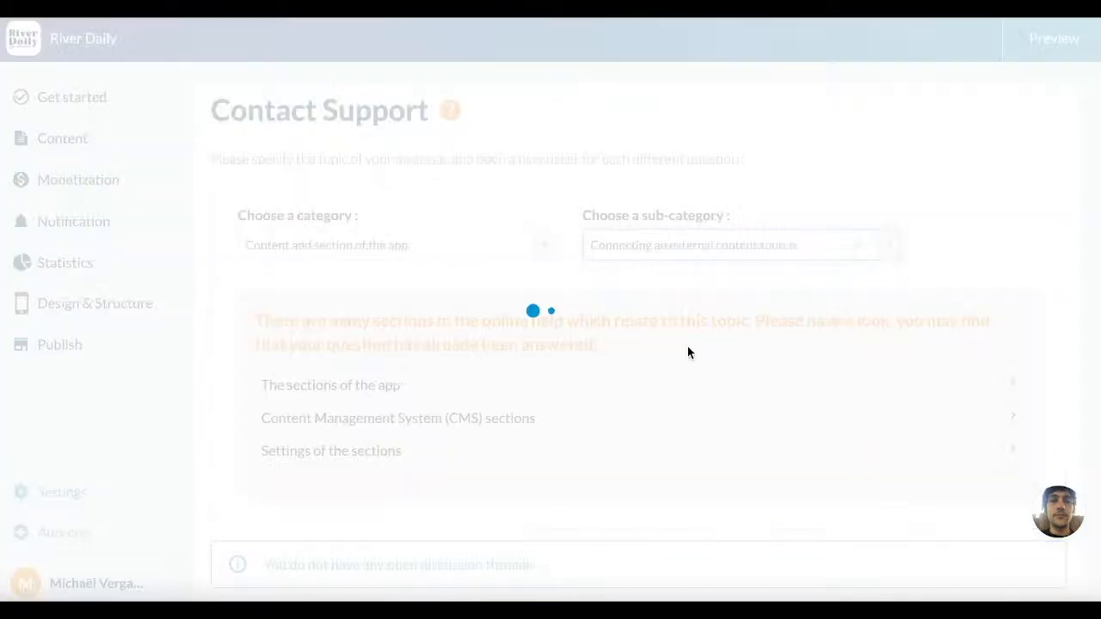
scroll(687, 351, "down", 1)
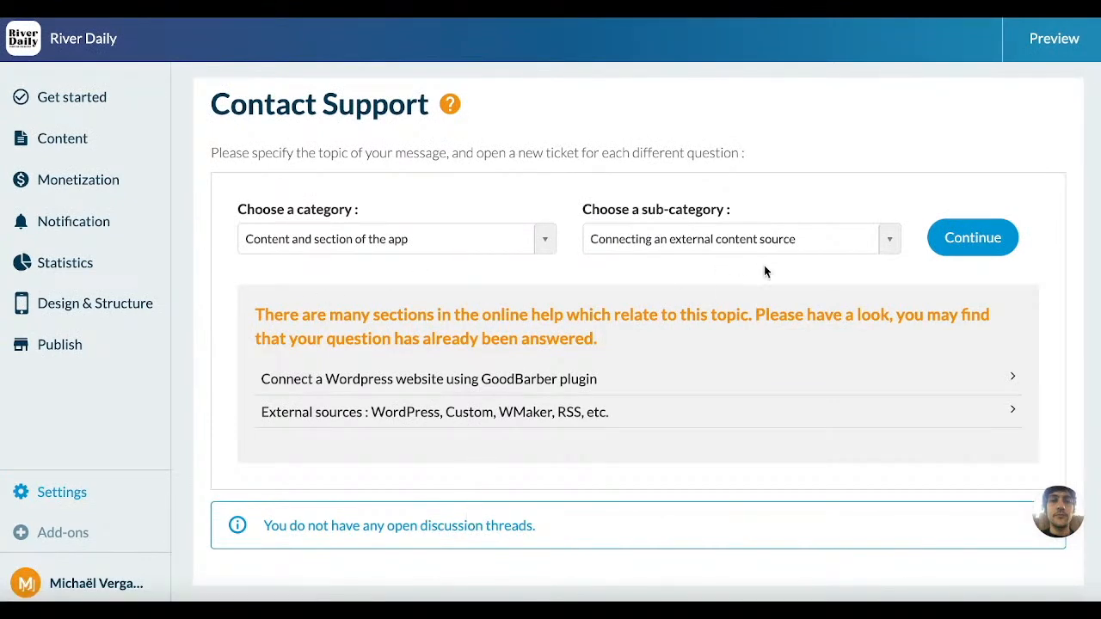
left_click(973, 238)
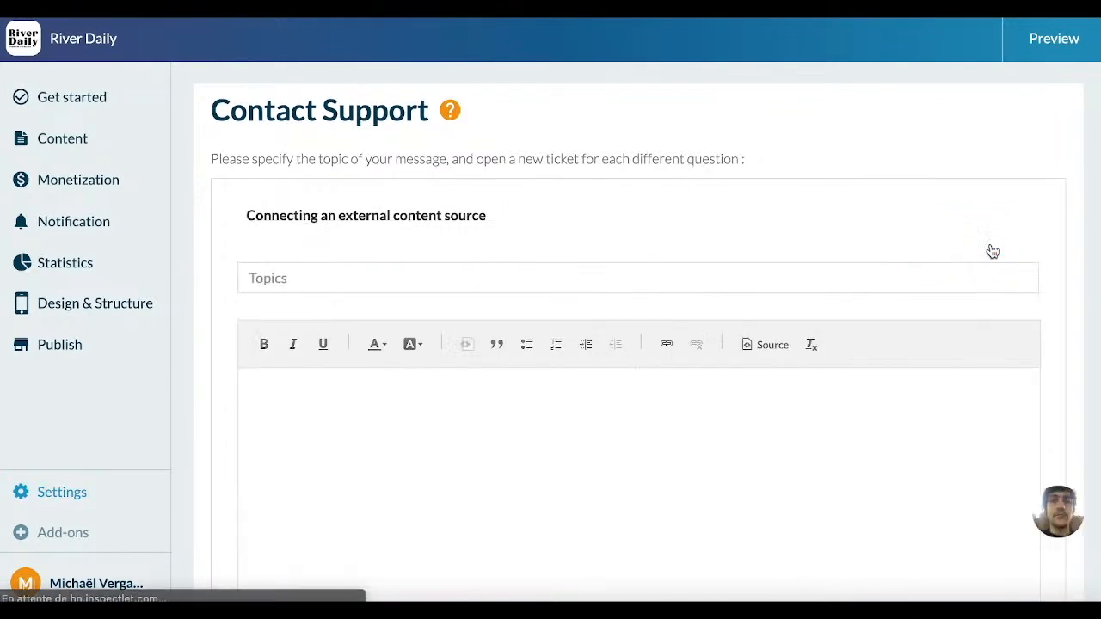
Step: Examine the support ticket form's topic, message and attachment fields, and go back to the category selection without sending
scroll(485, 265, "down", 1)
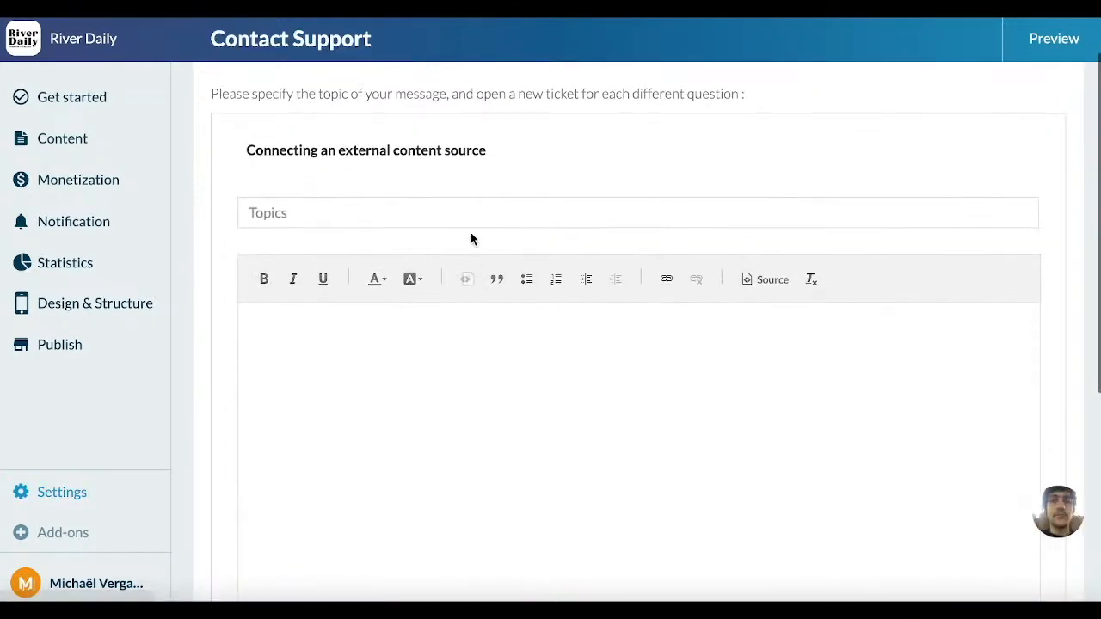
left_click(457, 221)
scroll(457, 221, "down", 1)
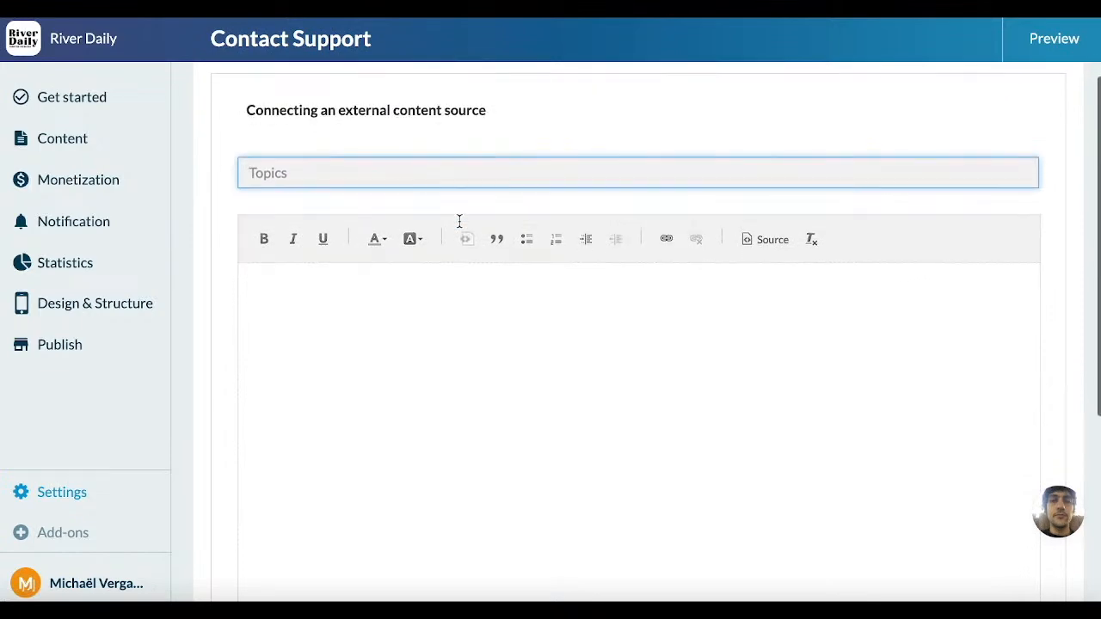
scroll(452, 315, "down", 3)
scroll(451, 317, "down", 3)
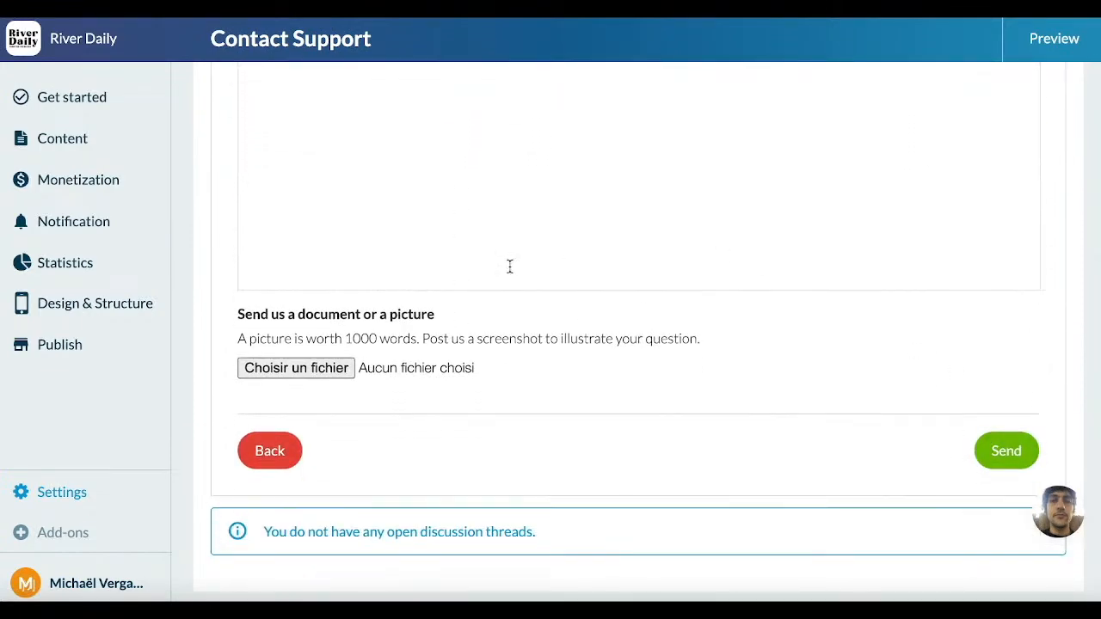
scroll(508, 265, "up", 1)
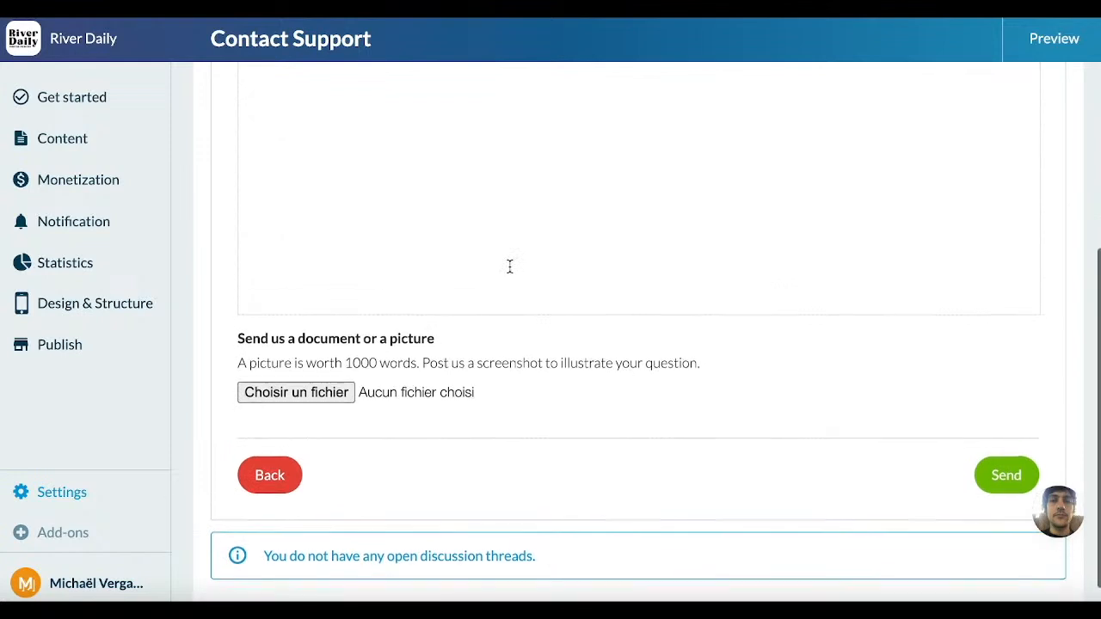
left_click(297, 475)
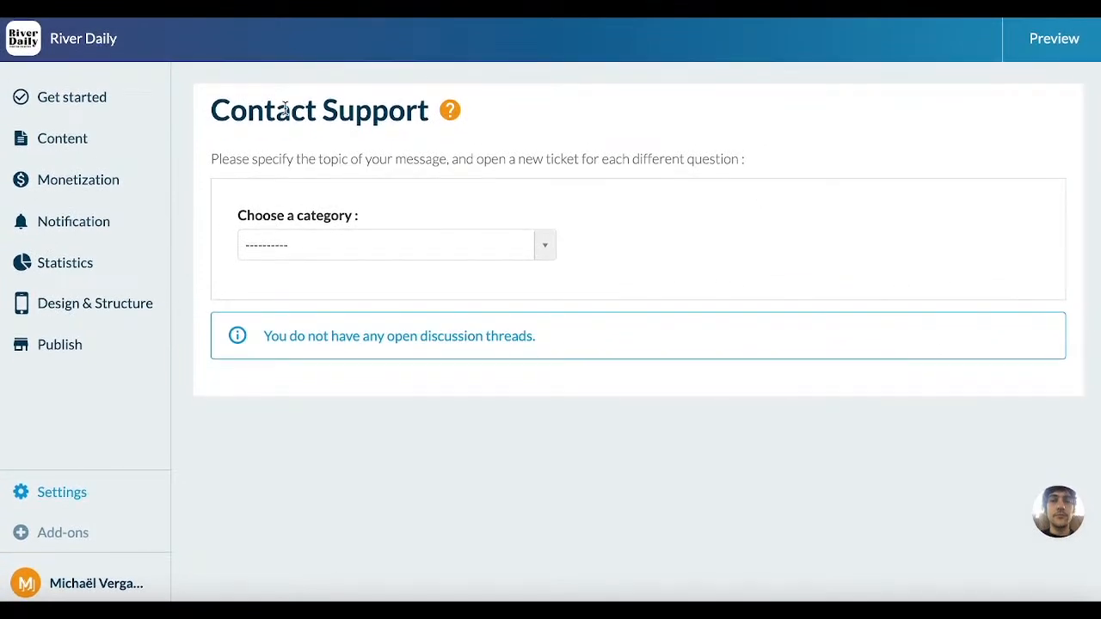
Step: Return to the Help center and examine all its resources, from online help and video tutorials to GB Academy, Showcases and Blog
left_click(86, 101)
left_click(1026, 575)
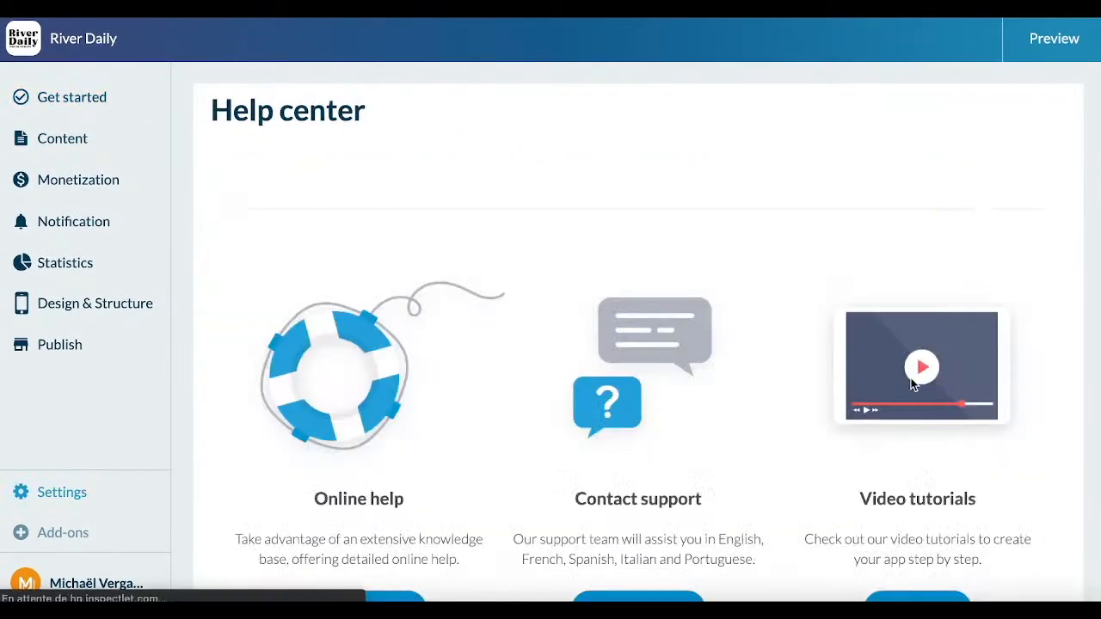
scroll(785, 383, "down", 2)
scroll(785, 383, "down", 3)
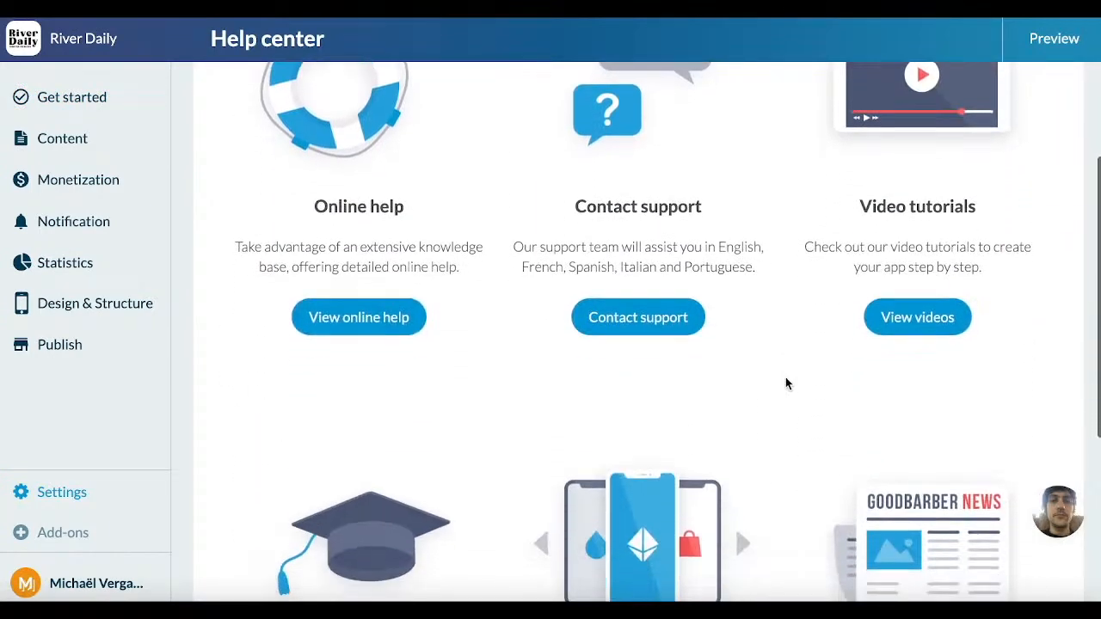
scroll(937, 177, "up", 3)
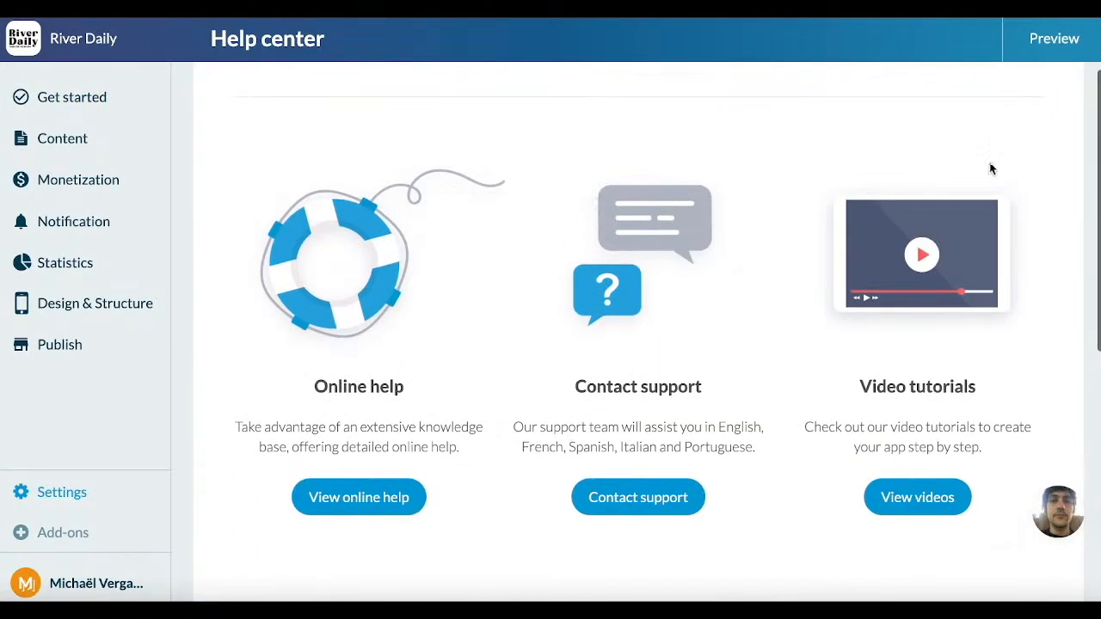
scroll(912, 413, "down", 5)
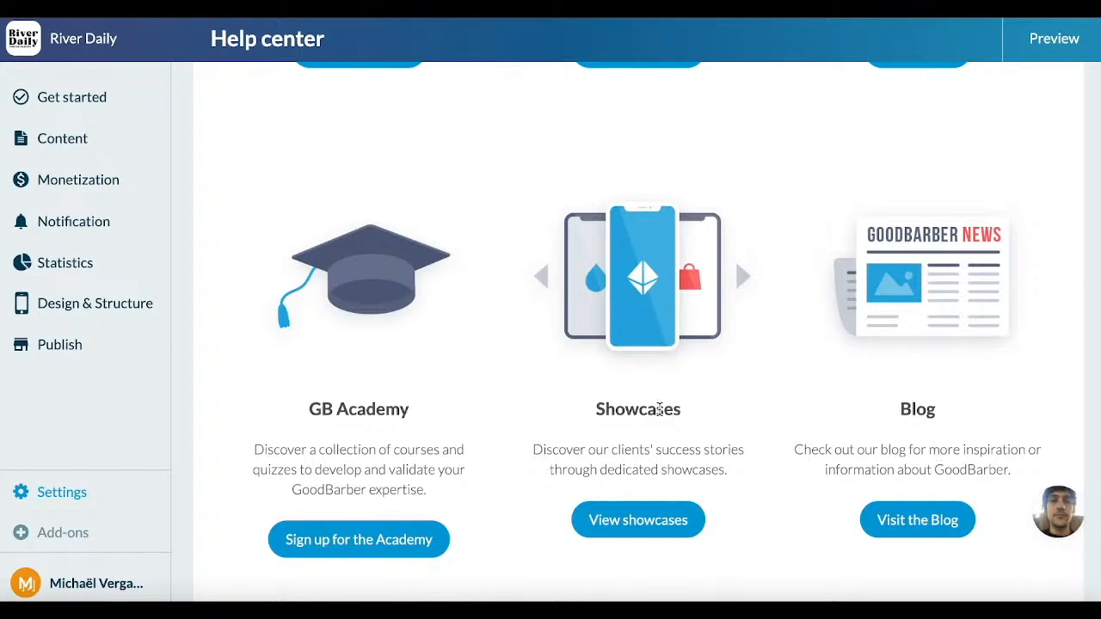
scroll(659, 409, "down", 1)
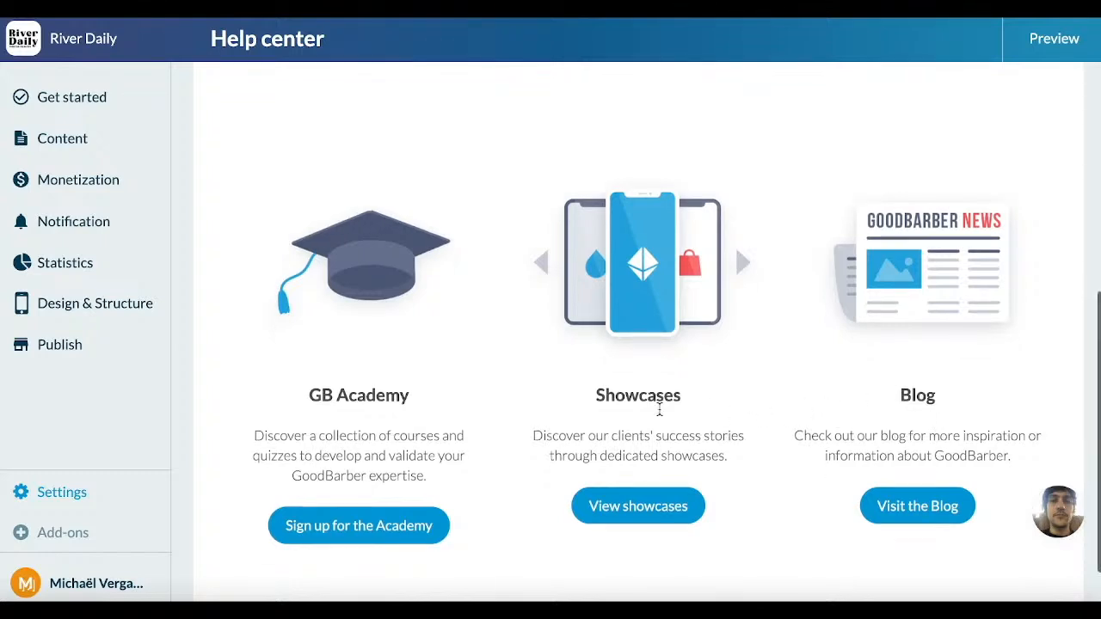
scroll(659, 409, "down", 1)
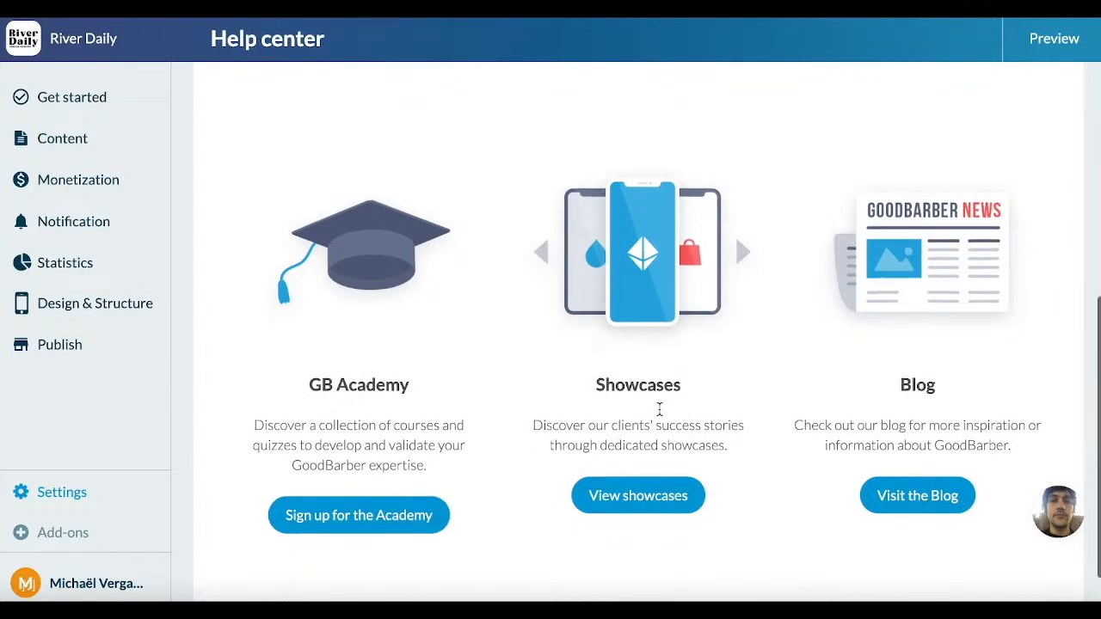
scroll(659, 409, "down", 1)
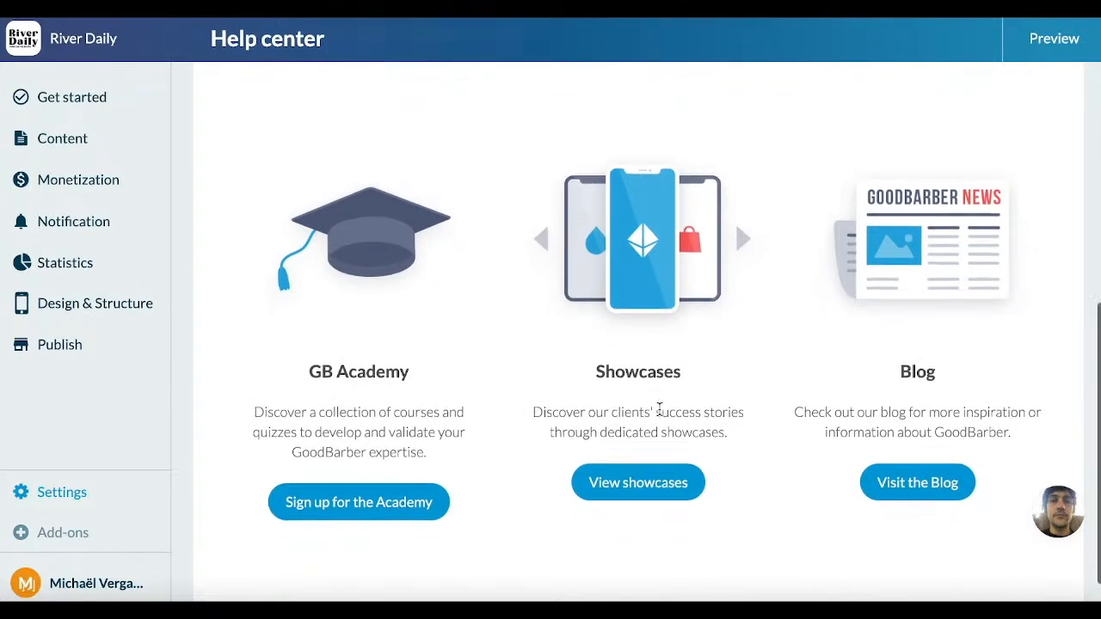
scroll(659, 411, "down", 3)
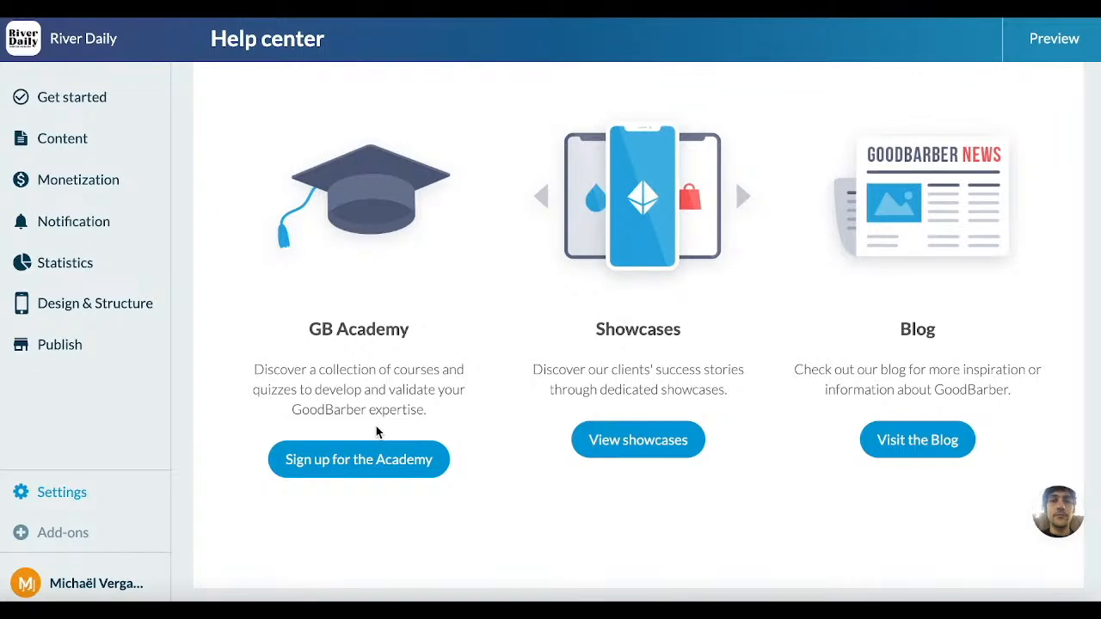
scroll(376, 426, "up", 8)
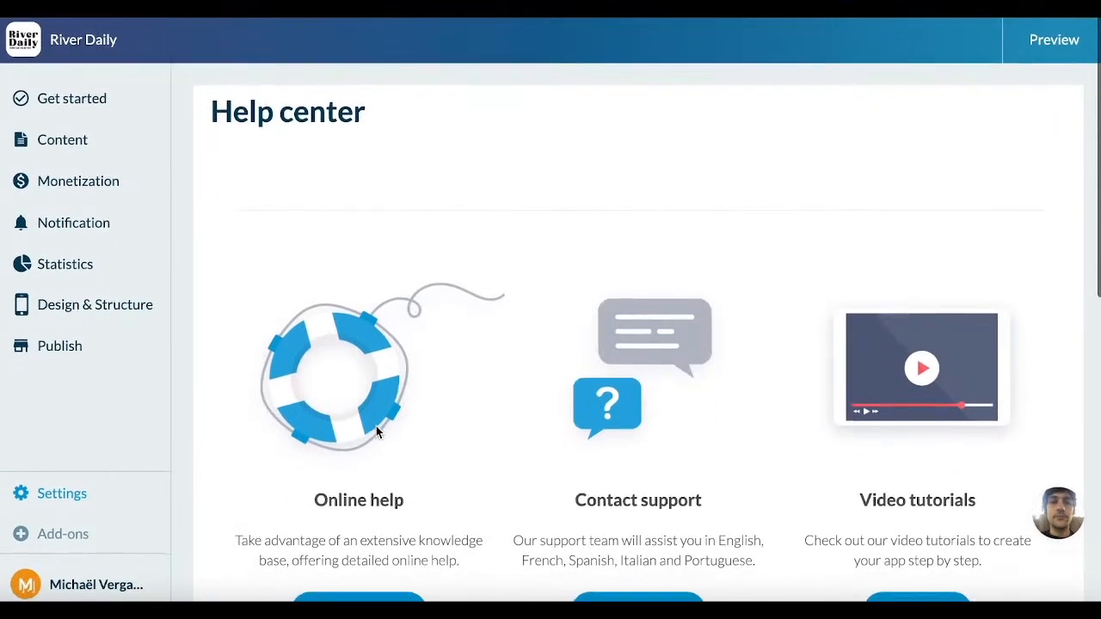
Step: Open the account's Subscription page from Get started and check how much time remains in the trial
left_click(52, 97)
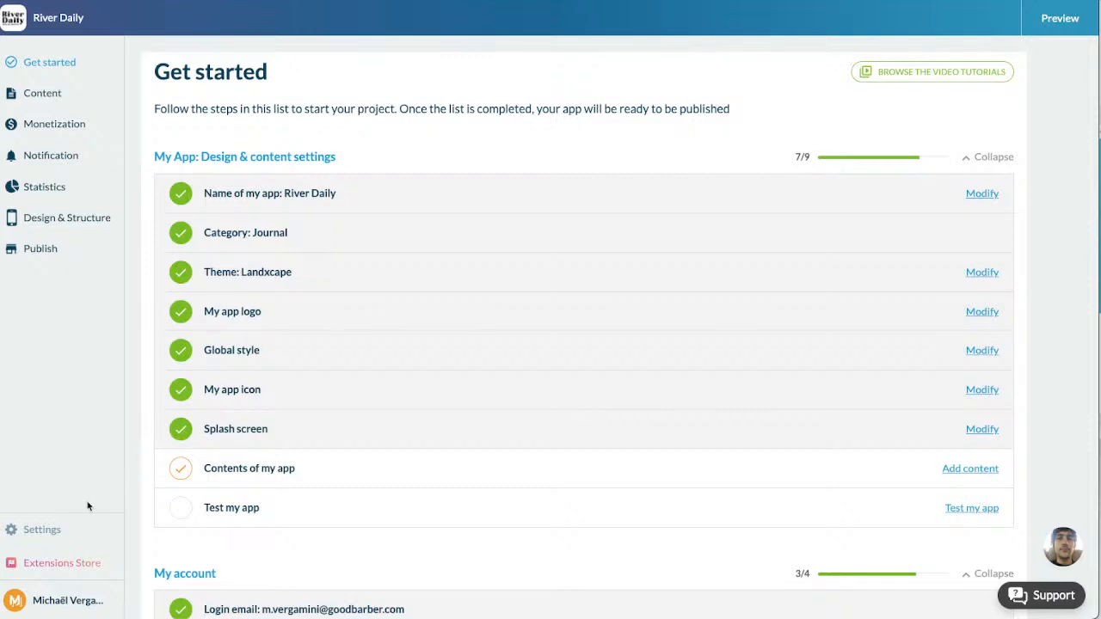
left_click(62, 602)
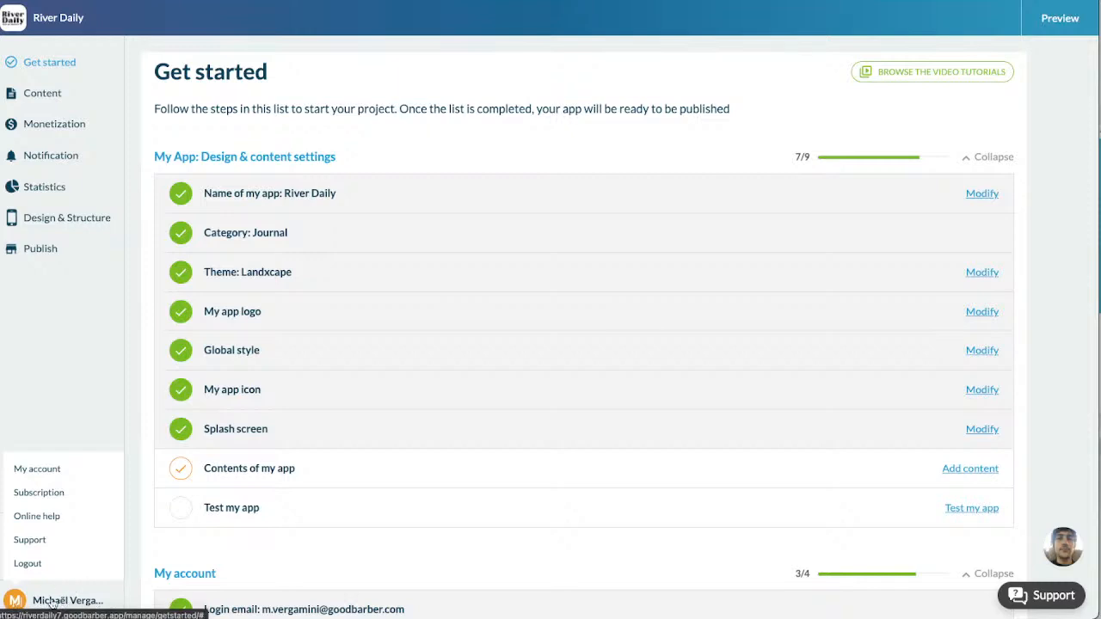
left_click(44, 499)
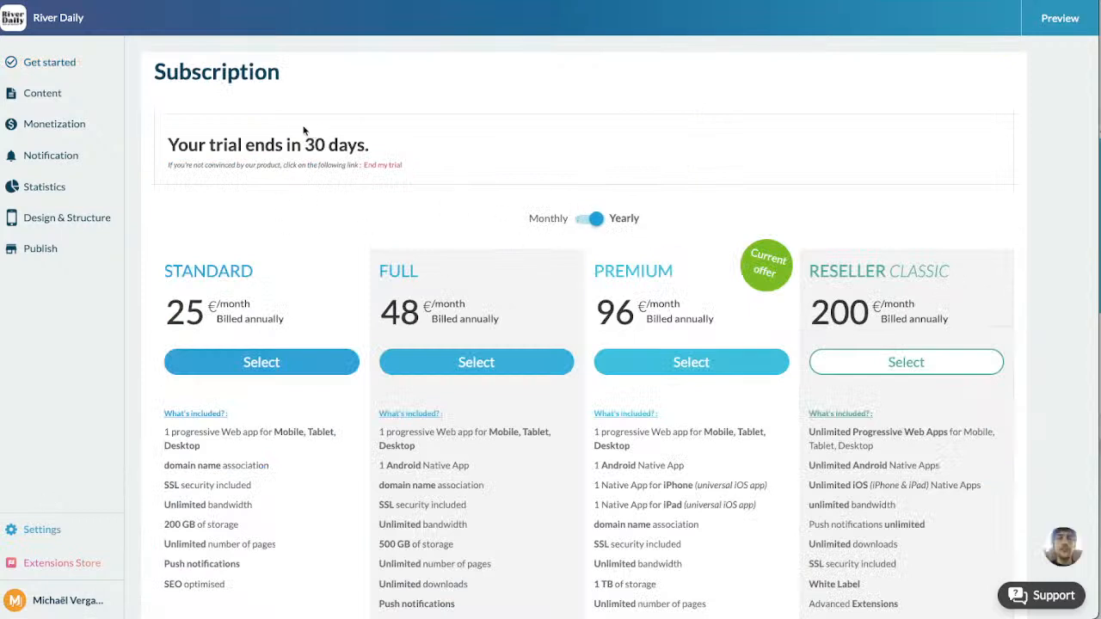
left_click_drag(304, 143, 376, 145)
left_click_drag(172, 145, 370, 148)
left_click(385, 150)
left_click_drag(305, 146, 327, 148)
Step: Open the In App Purchase page under Monetization and read what in-app purchases are and the benefits of auto-renewable subscriptions
left_click(64, 135)
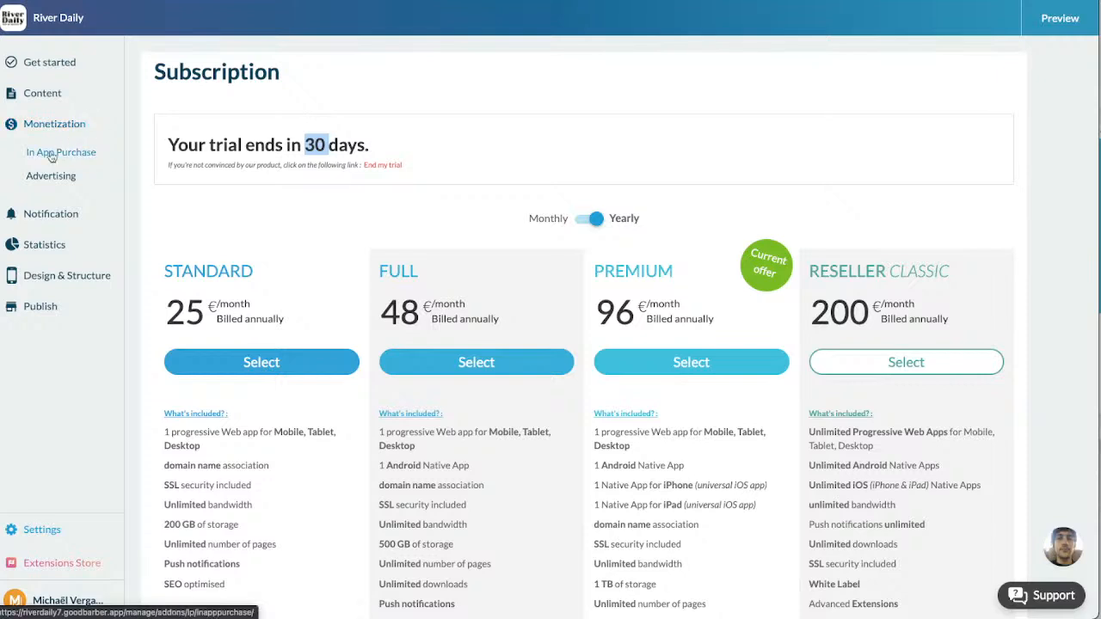
left_click(76, 158)
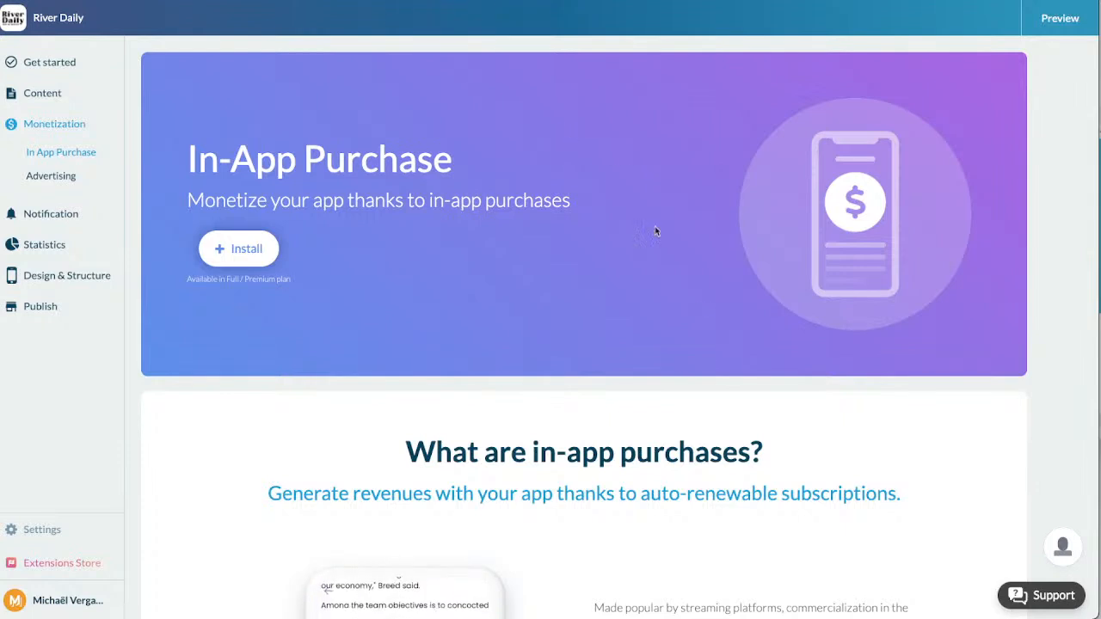
scroll(697, 306, "down", 1)
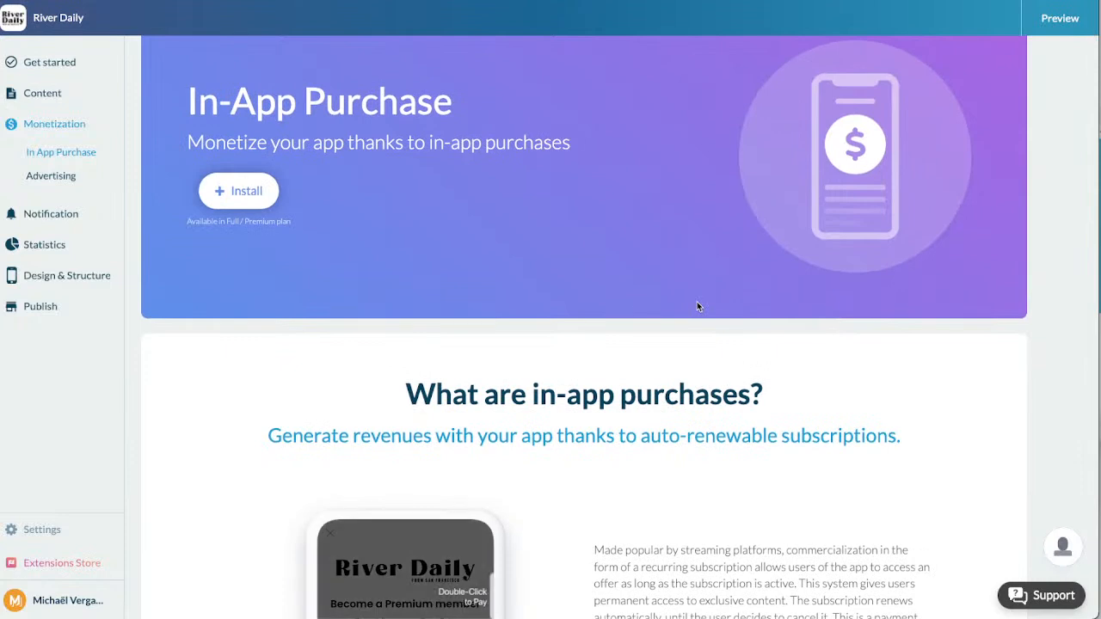
scroll(697, 306, "down", 3)
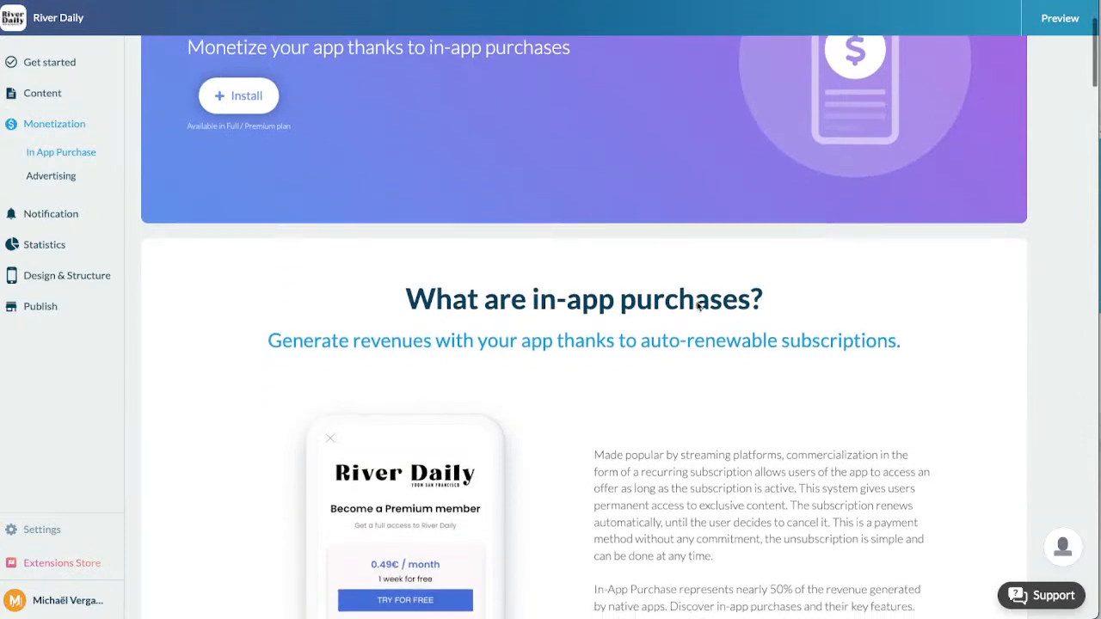
scroll(697, 306, "down", 1)
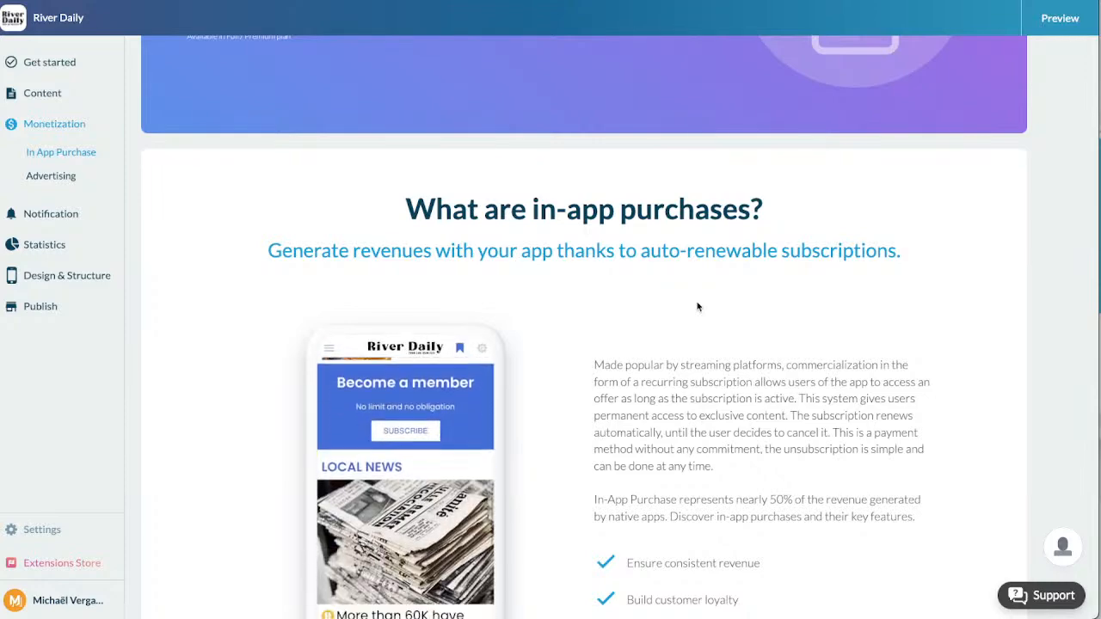
scroll(697, 307, "down", 1)
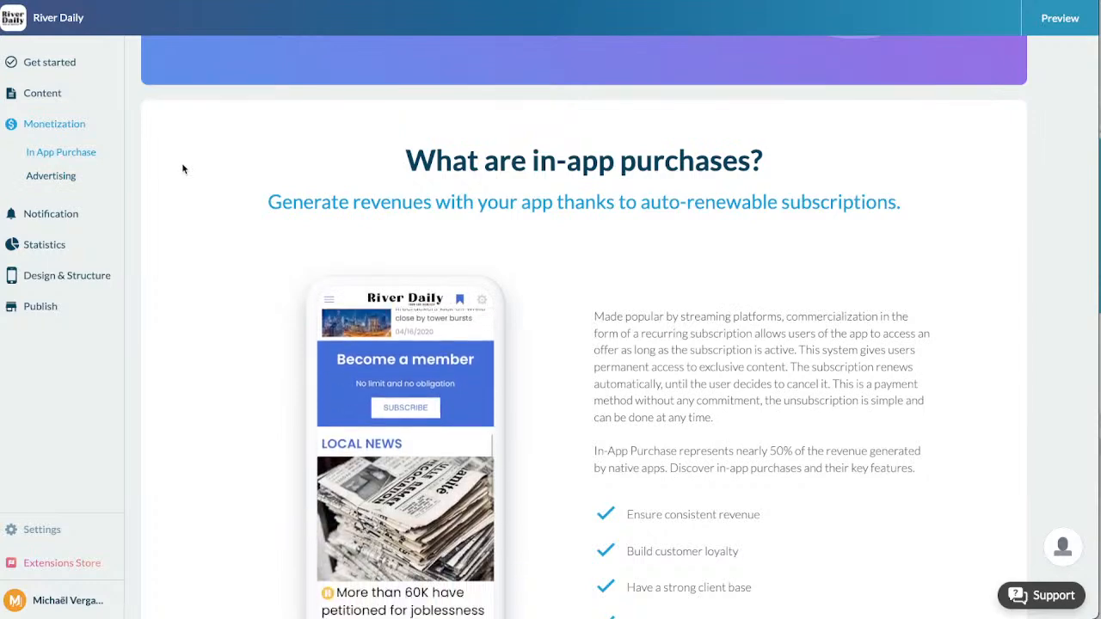
Step: Open the Advertising page under Monetization and examine which external ad networks can be connected
left_click(51, 176)
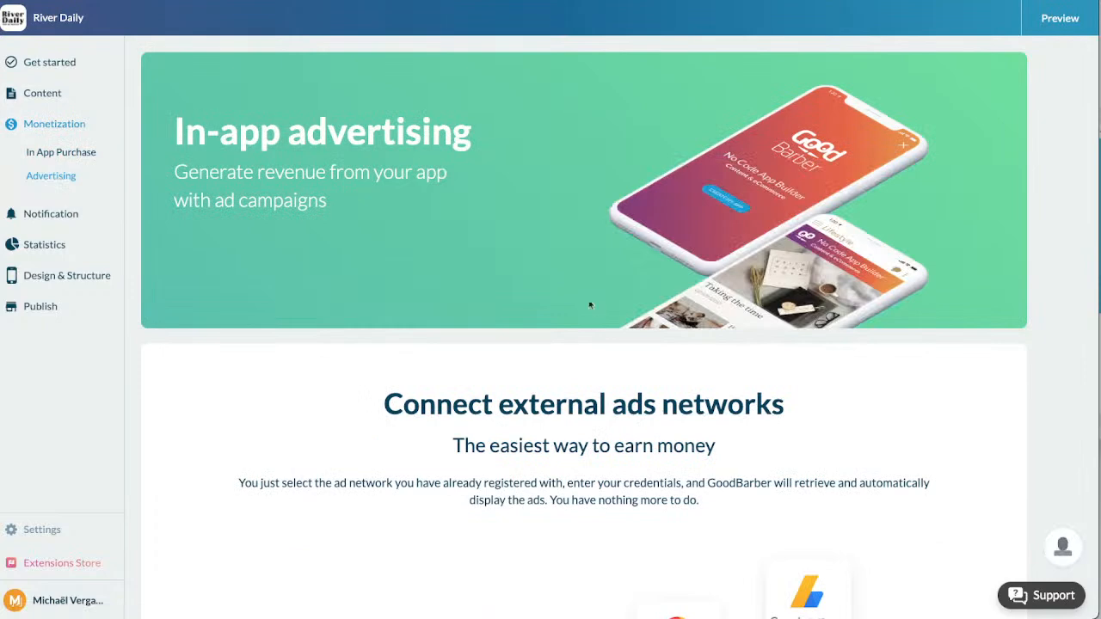
scroll(576, 275, "down", 1)
scroll(590, 321, "down", 3)
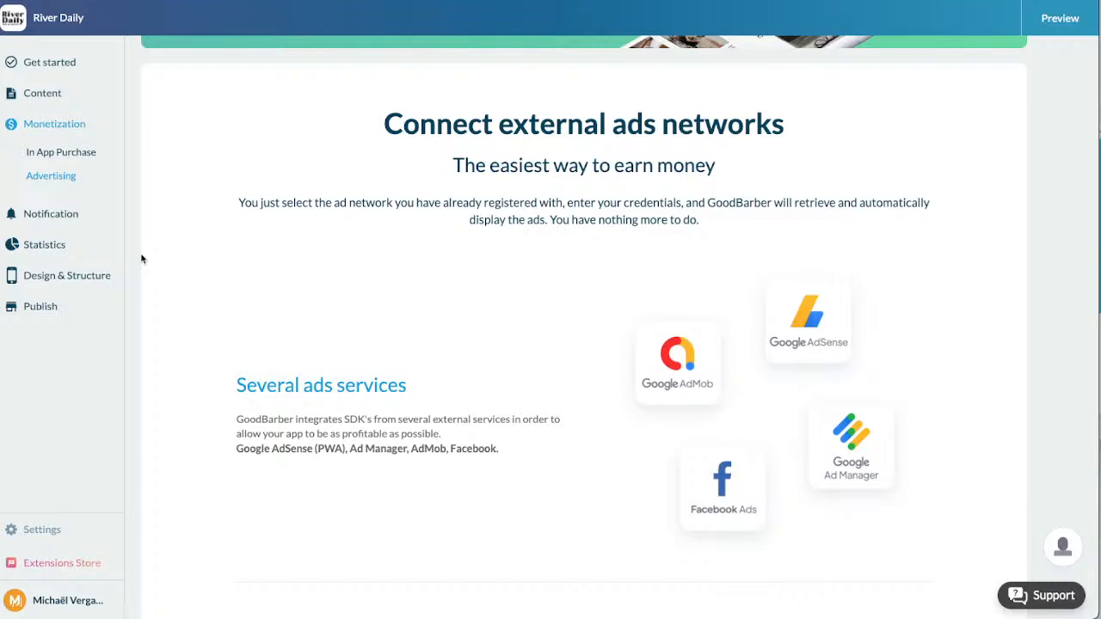
Step: Open the Extensions Store's list of all extensions and examine the available add-ons with their descriptions, prices and LAB labels
left_click(62, 569)
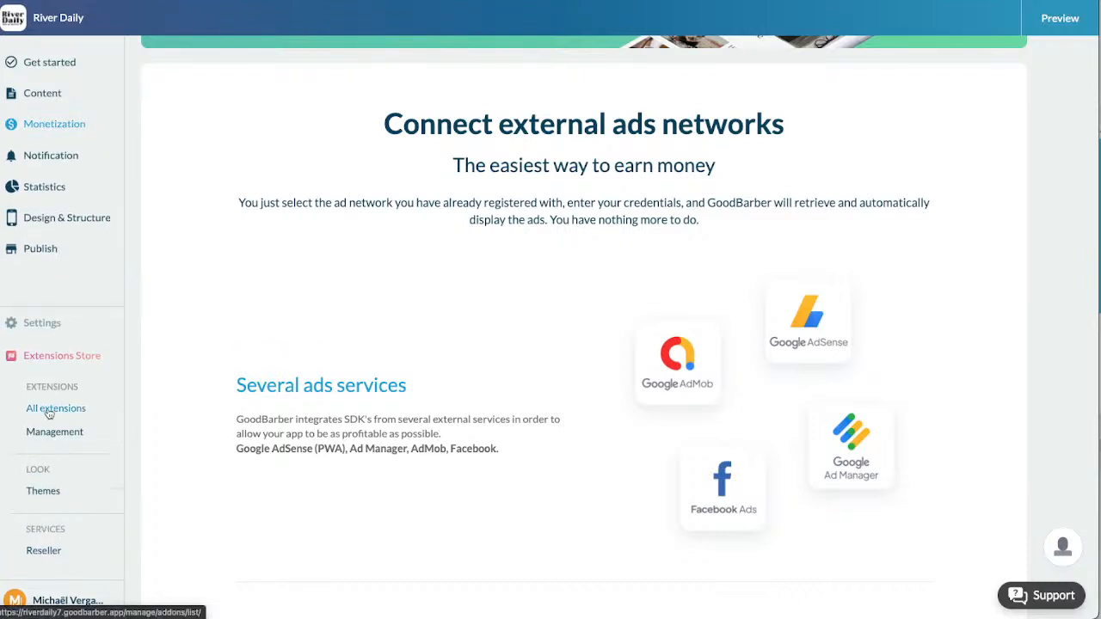
left_click(49, 411)
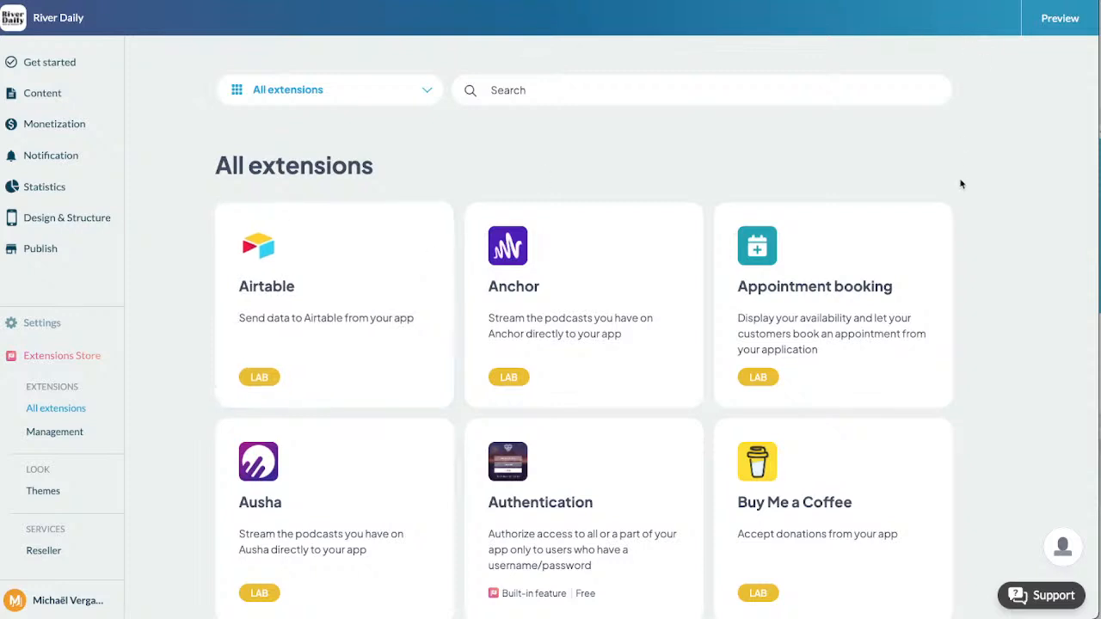
scroll(985, 269, "down", 5)
scroll(987, 273, "down", 8)
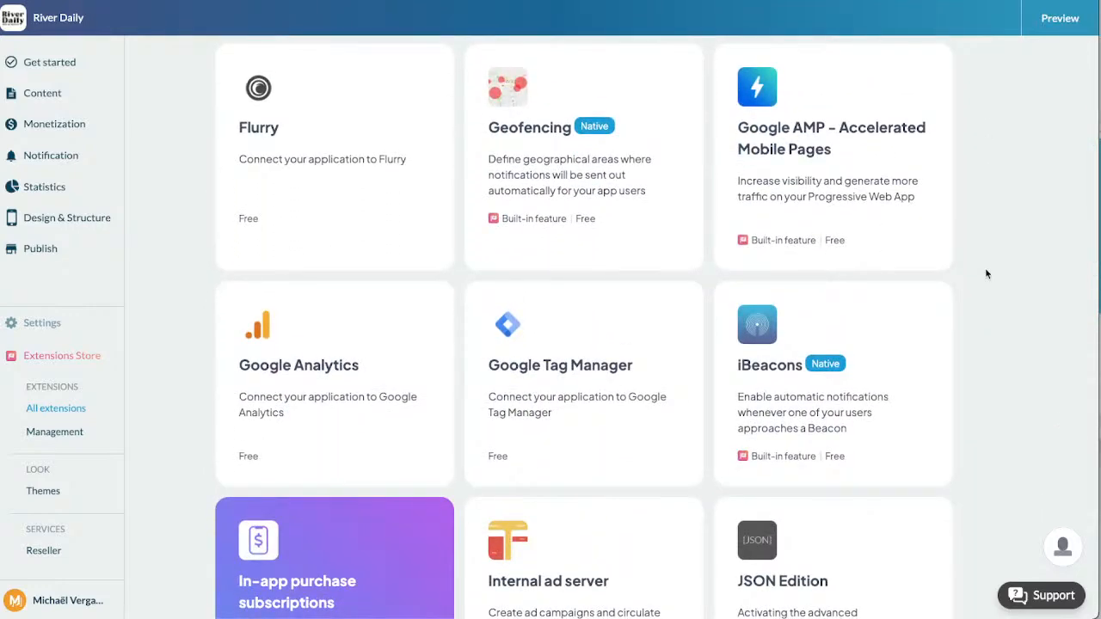
scroll(986, 273, "down", 4)
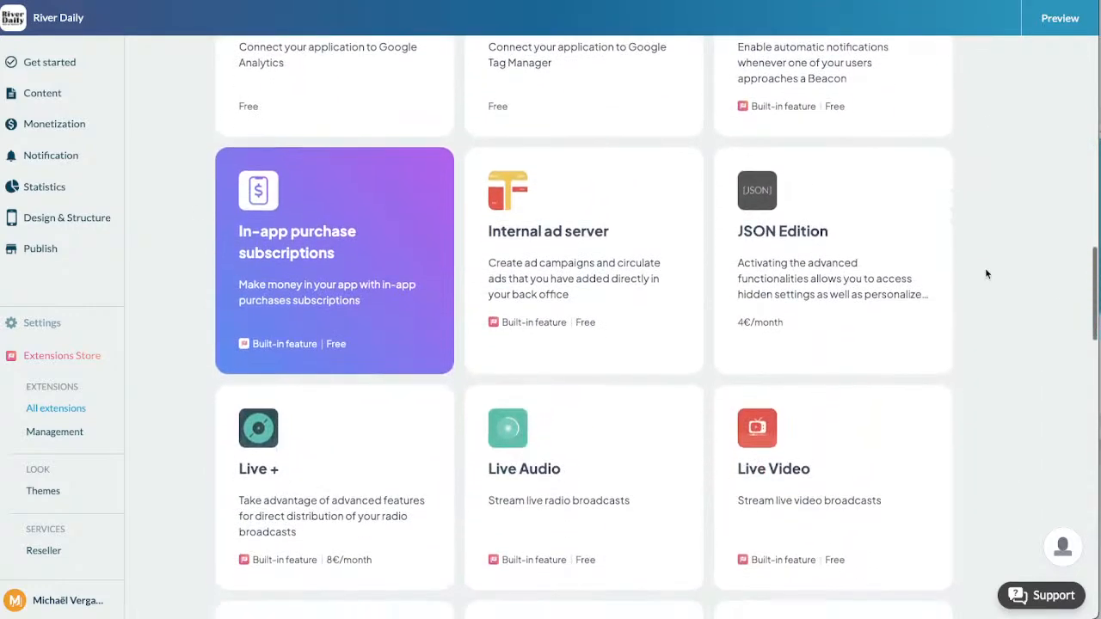
scroll(984, 267, "down", 5)
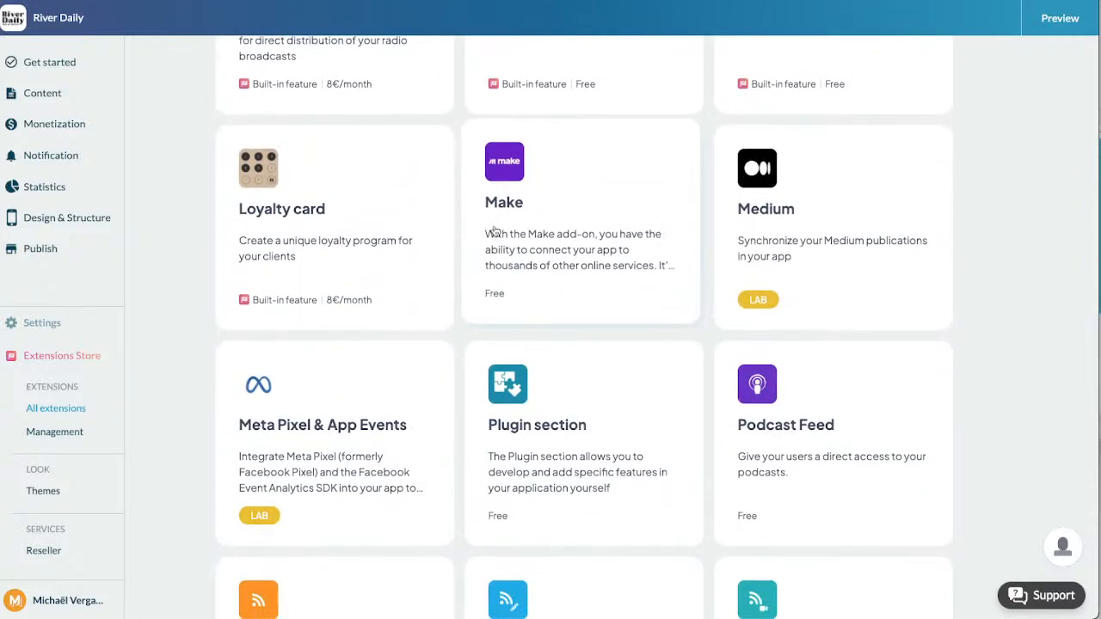
scroll(494, 231, "down", 4)
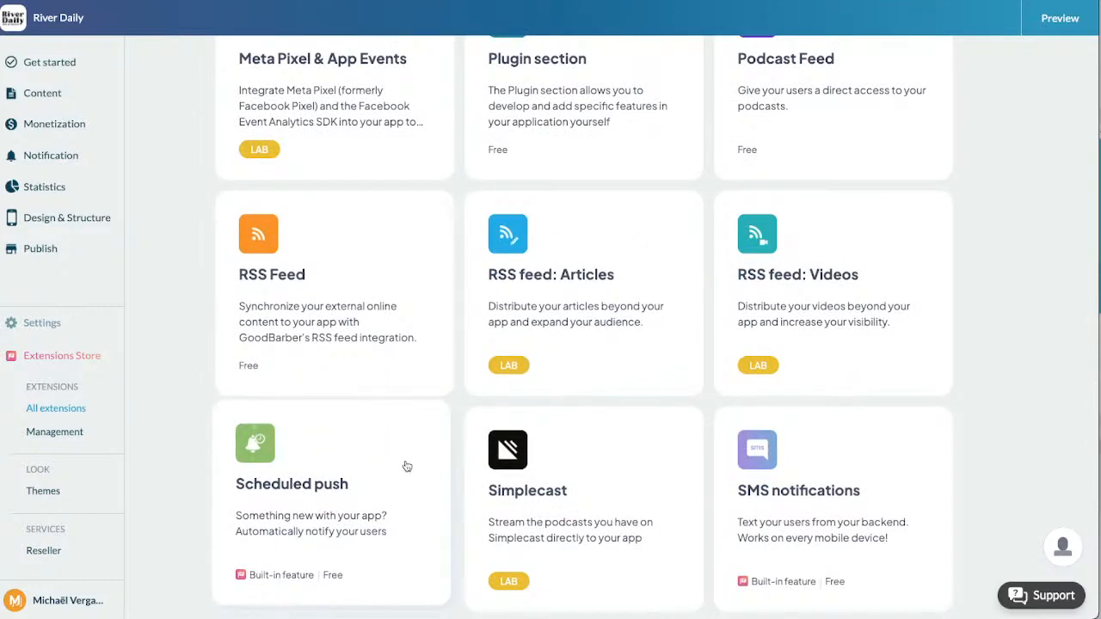
scroll(406, 466, "up", 5)
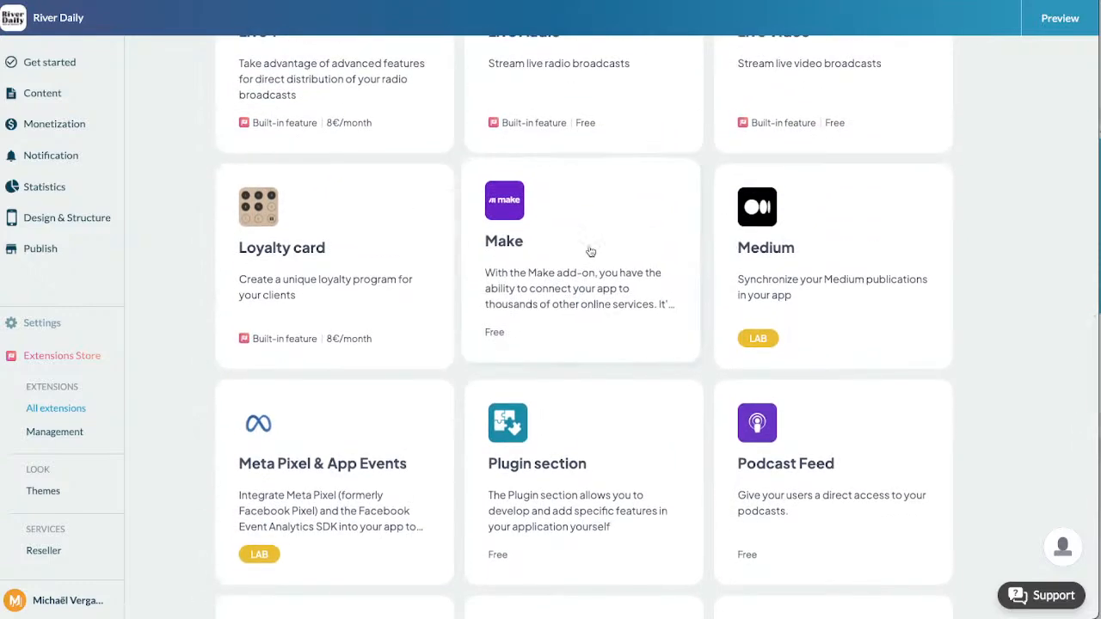
scroll(591, 251, "up", 4)
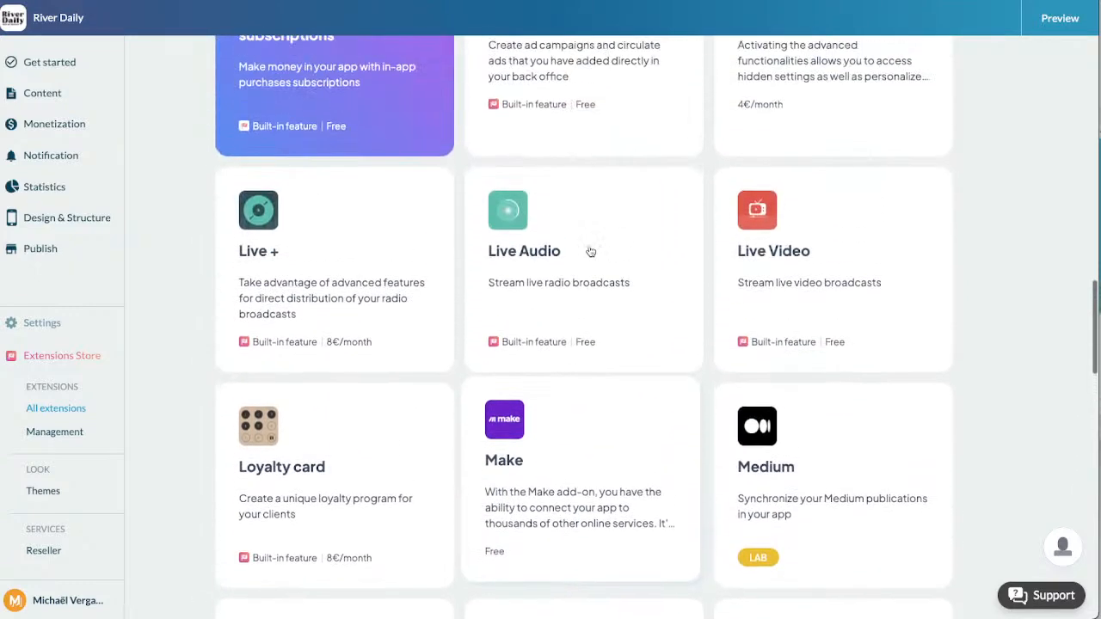
scroll(591, 251, "up", 3)
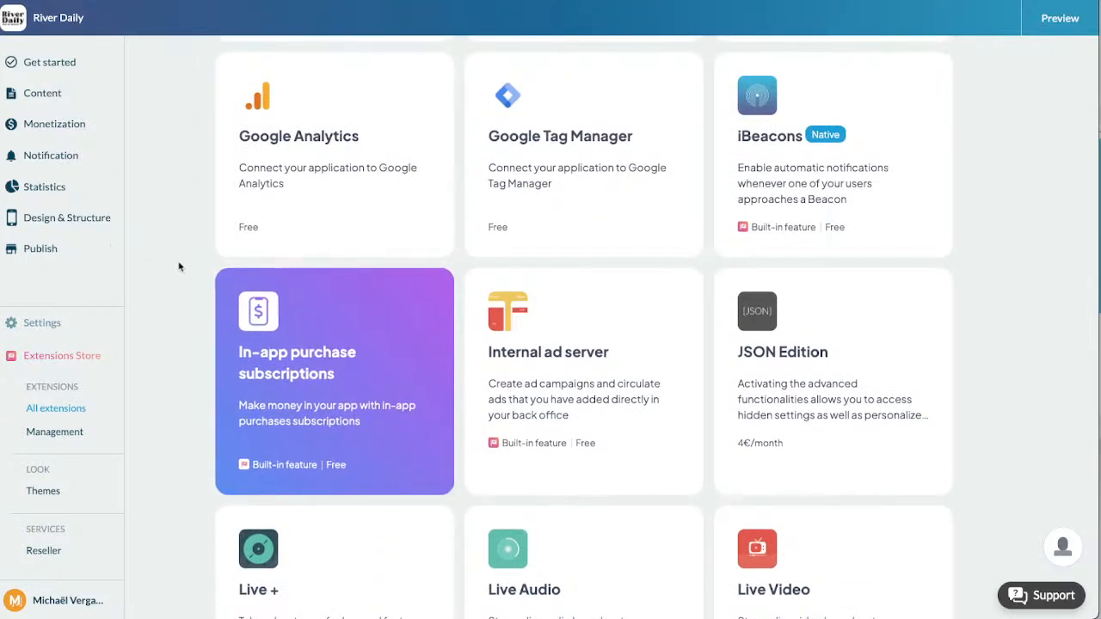
scroll(179, 267, "up", 6)
scroll(179, 267, "up", 2)
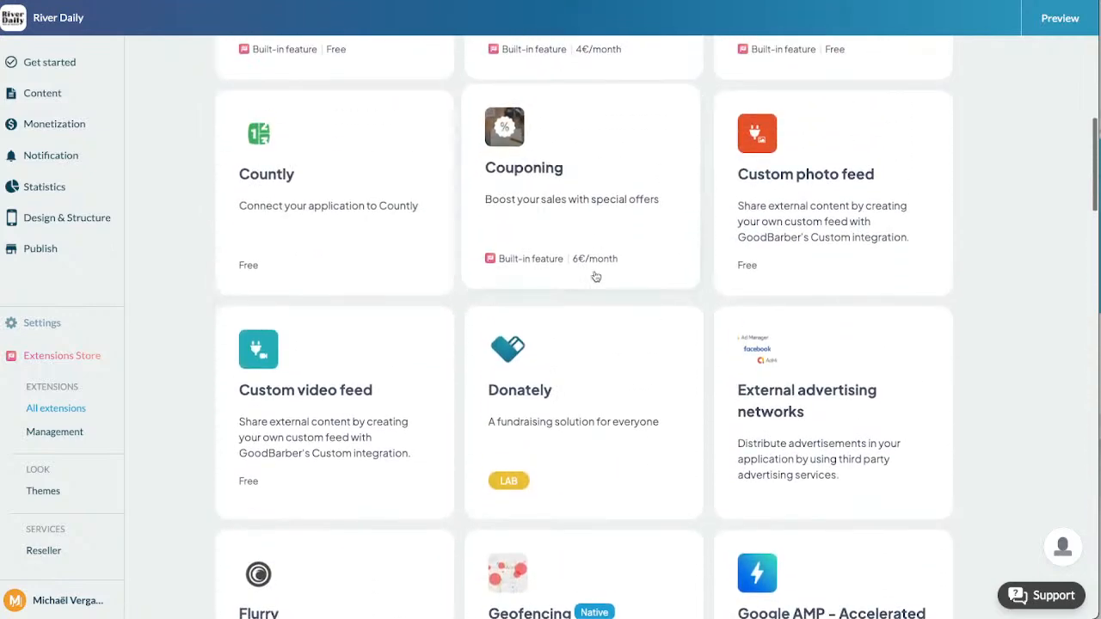
scroll(592, 275, "up", 3)
scroll(595, 276, "up", 4)
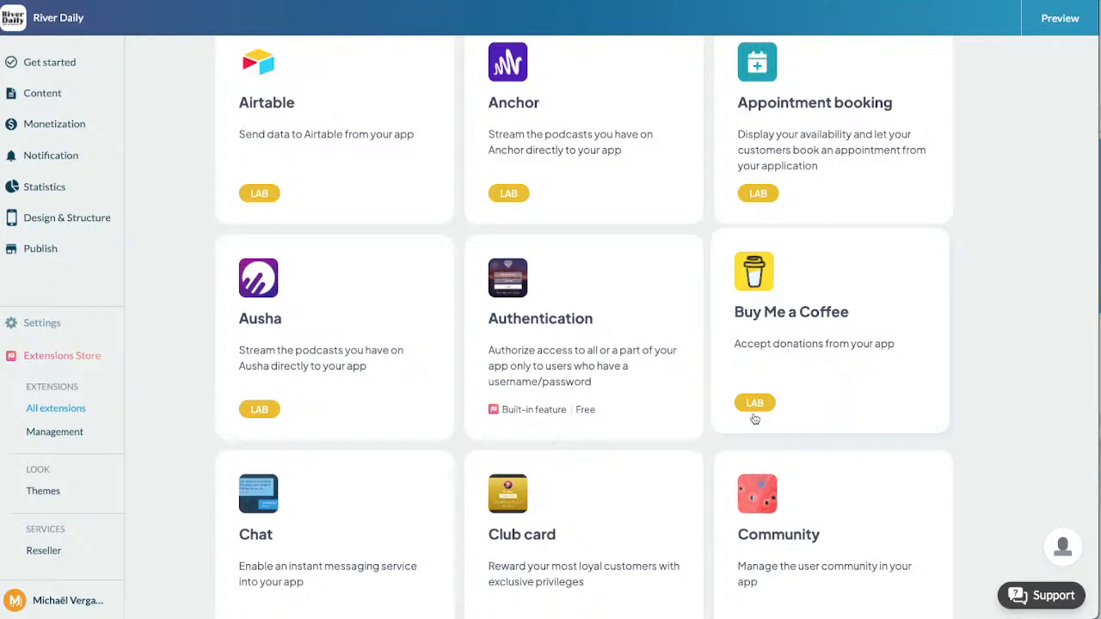
Step: Examine the Buy Me a Coffee extension's page and its Notify me option, and return to the Help center
left_click(797, 361)
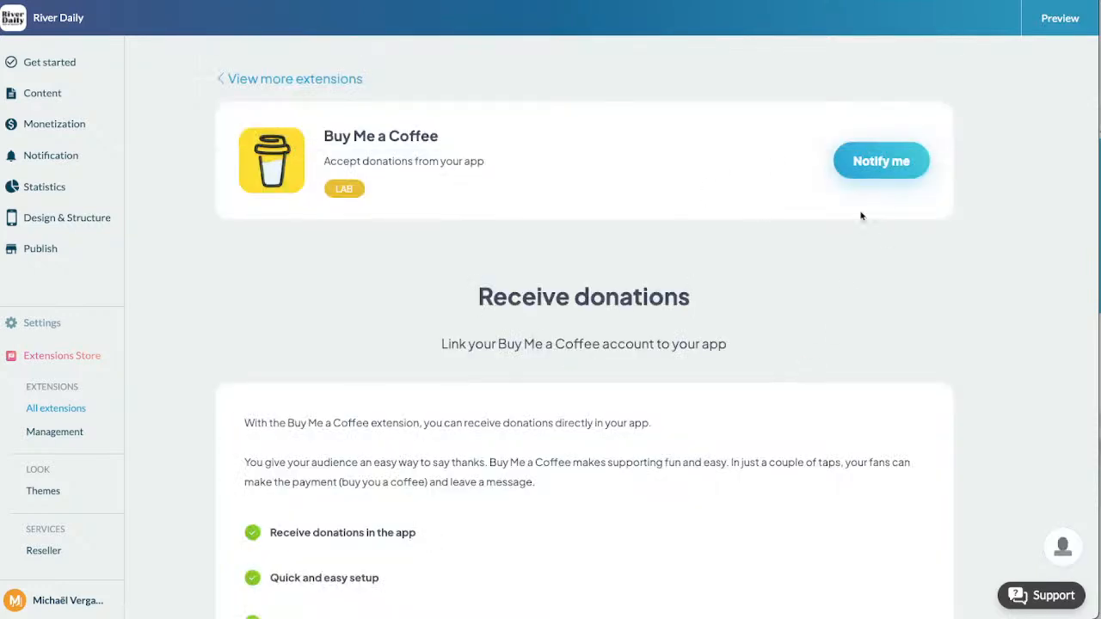
left_click(883, 175)
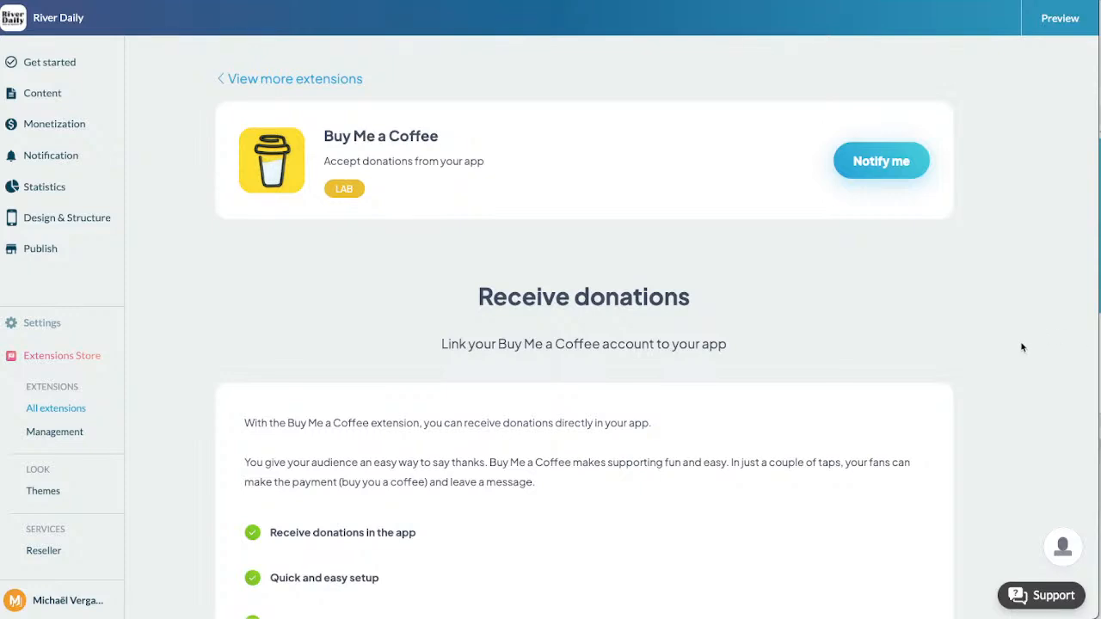
left_click(1031, 593)
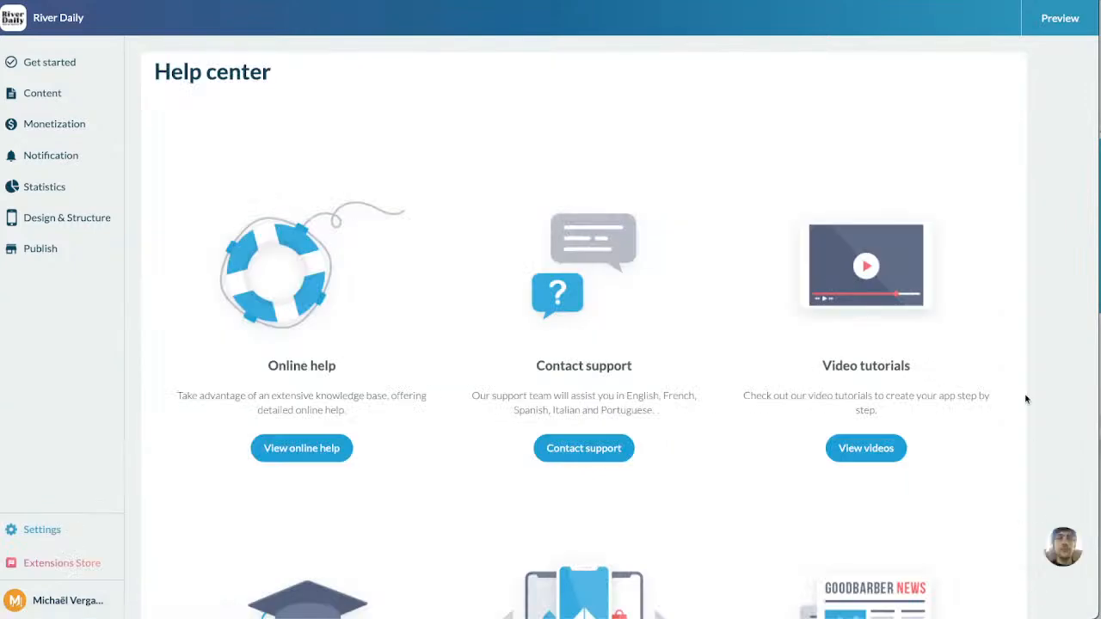